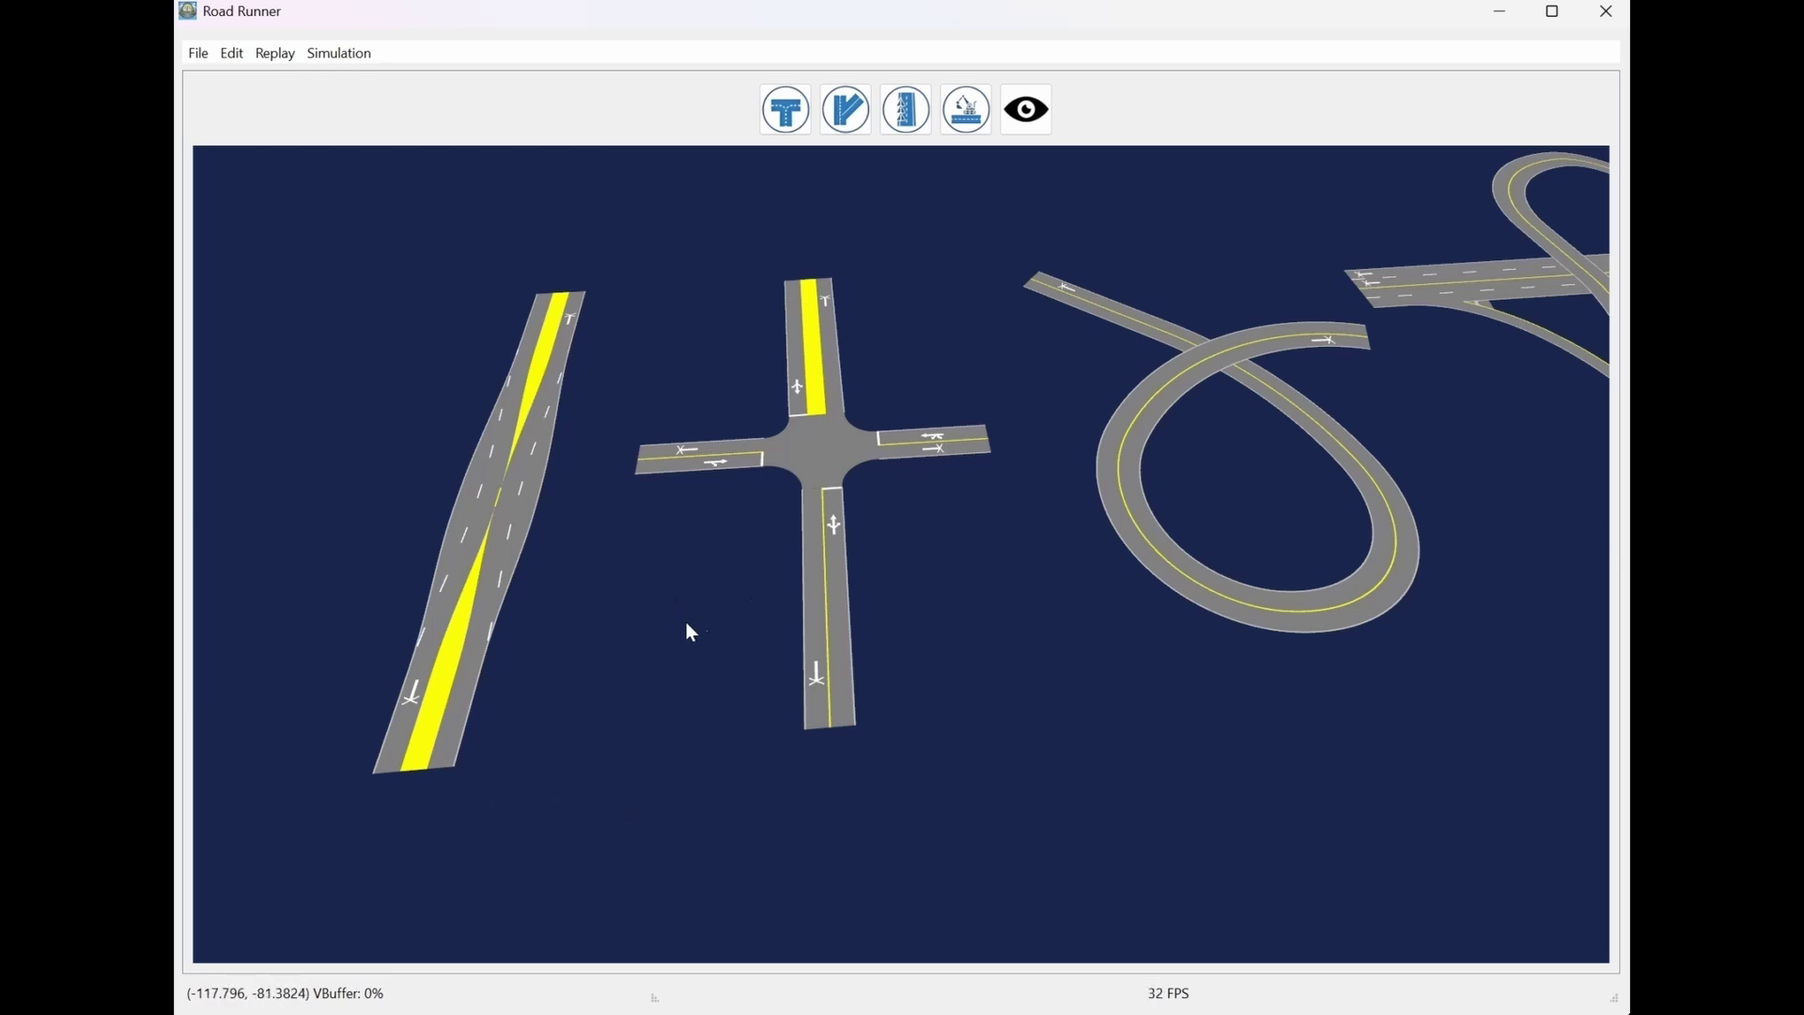
# Draw a short straight road with one lane per direction and a median, just south of the existing widening road
pyautogui.scroll(6, 724, 622)
pyautogui.scroll(-8, 724, 622)
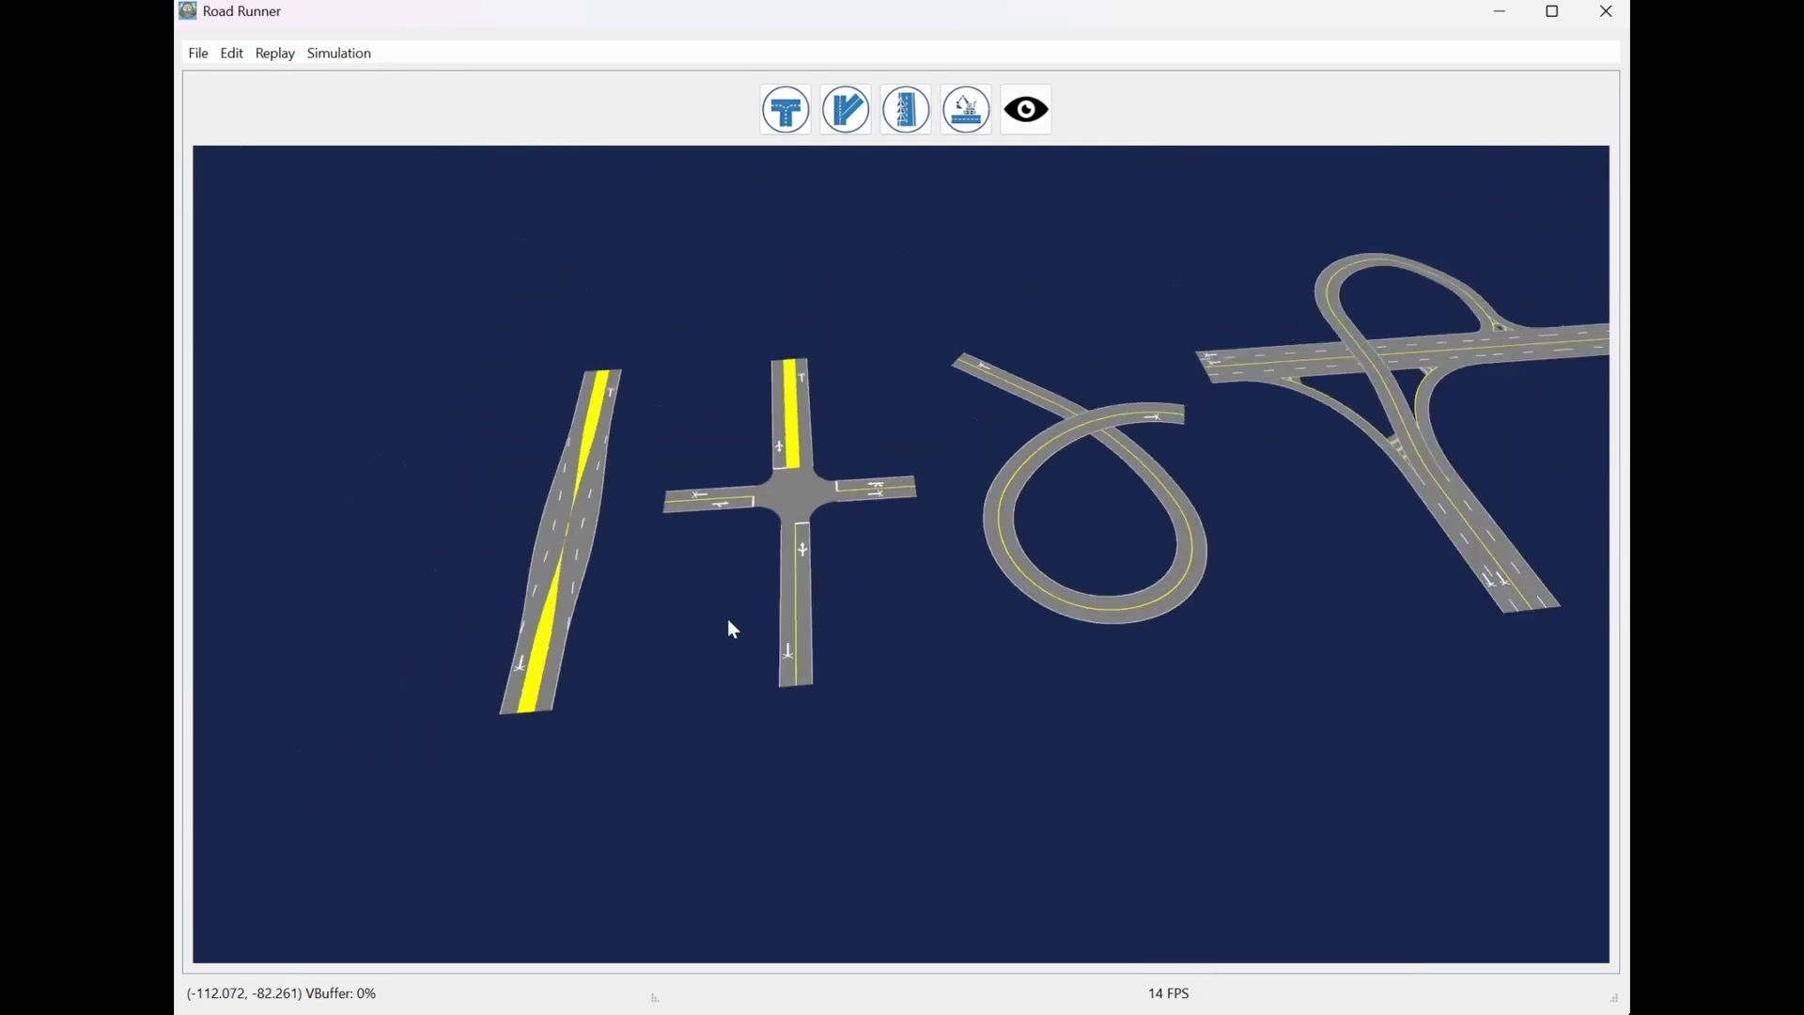
pyautogui.moveTo(727, 620); pyautogui.dragTo(863, 520, button='middle')
pyautogui.scroll(3, 783, 528)
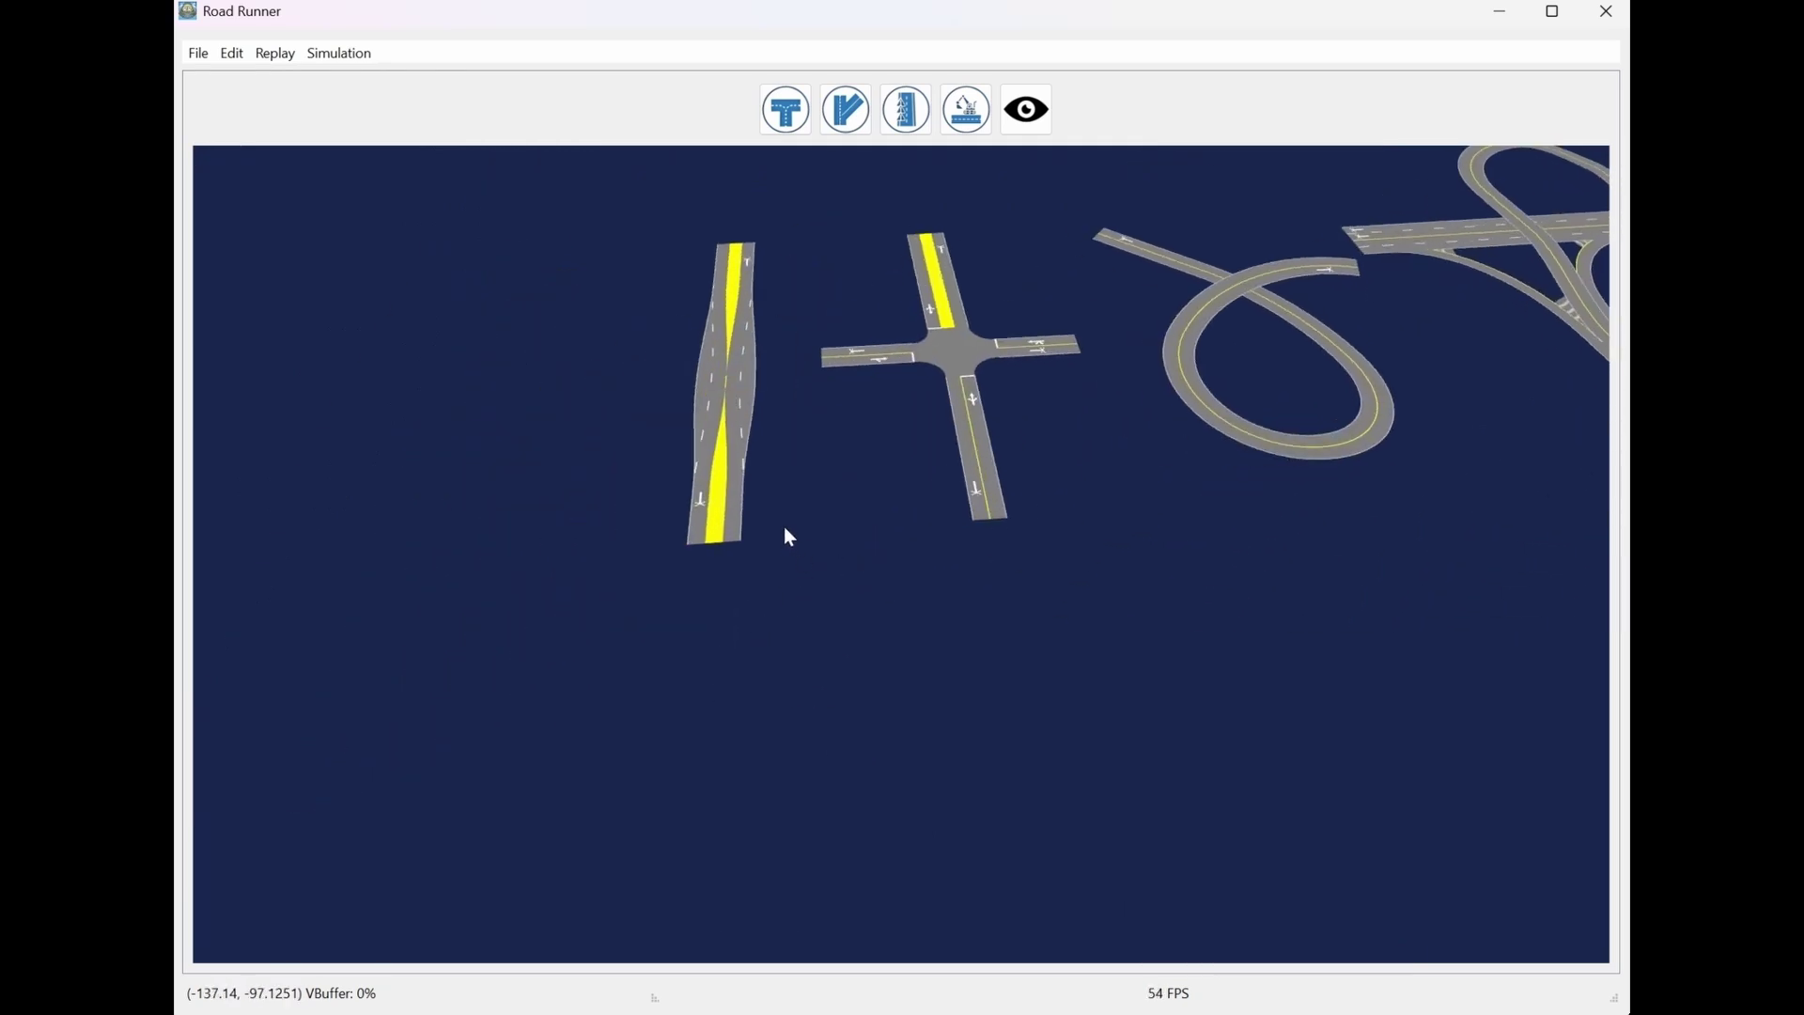
pyautogui.moveTo(793, 470); pyautogui.dragTo(946, 523, button='middle')
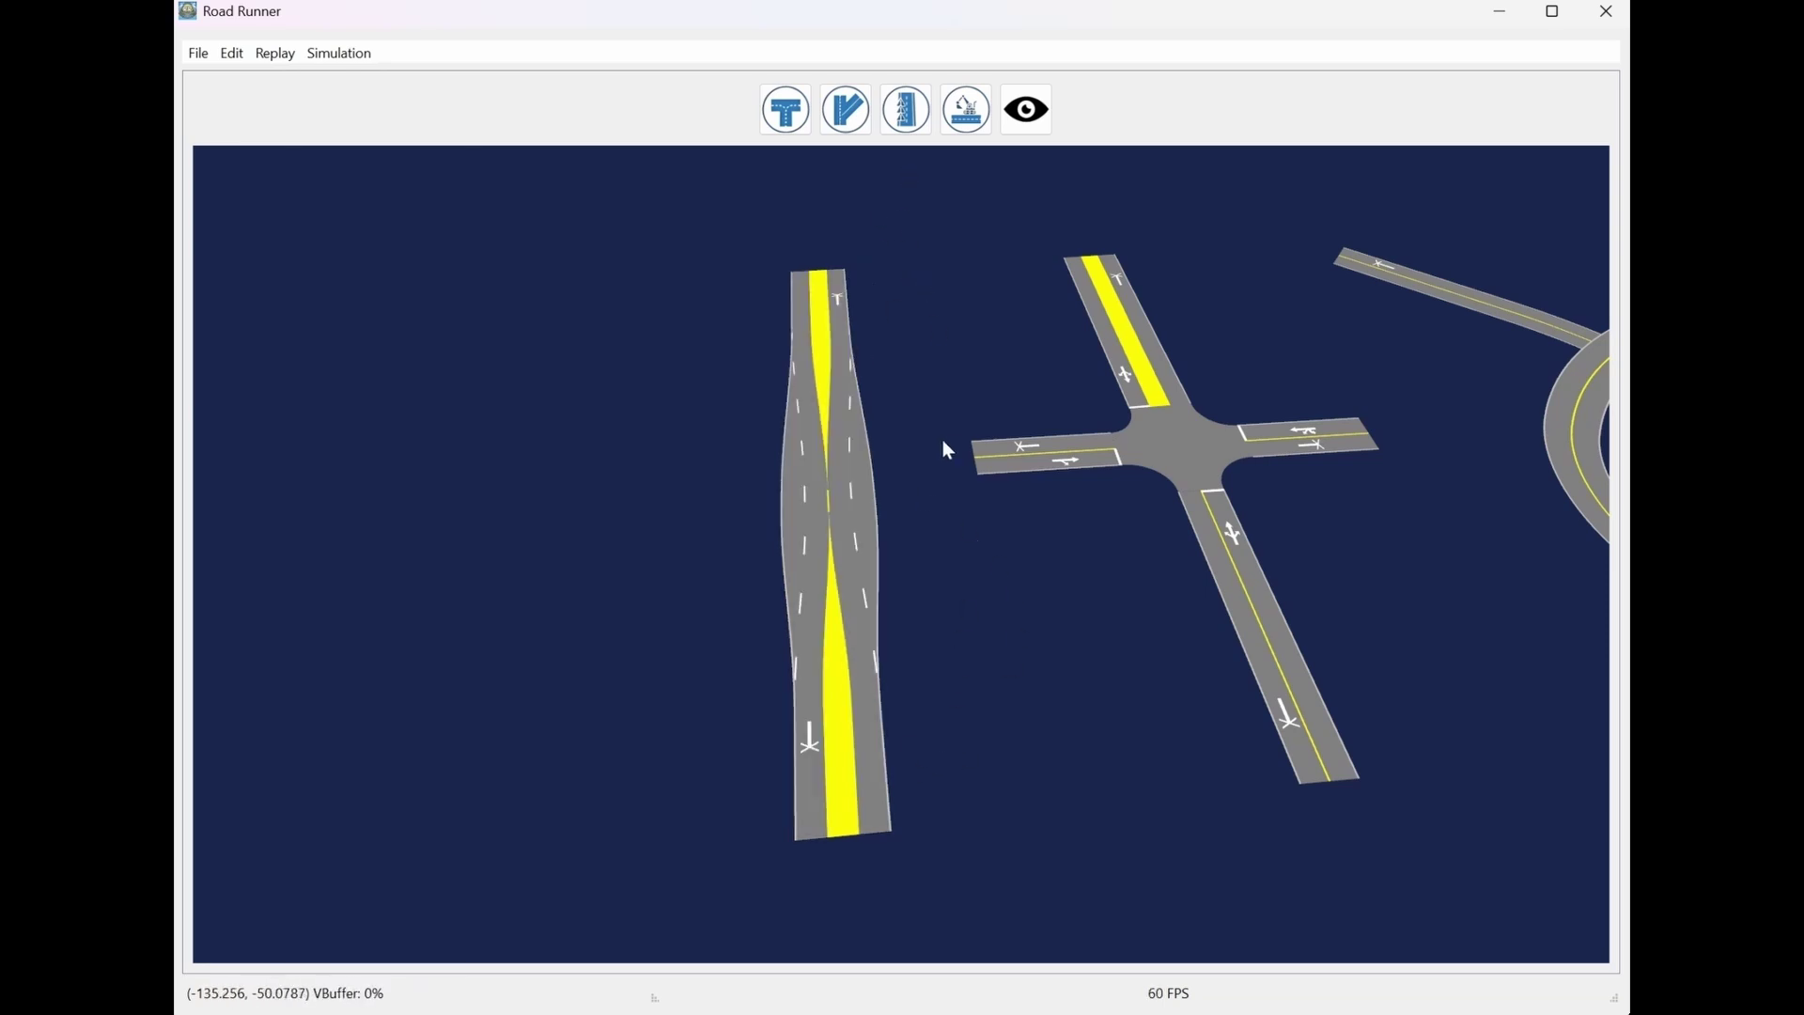
pyautogui.click(788, 111)
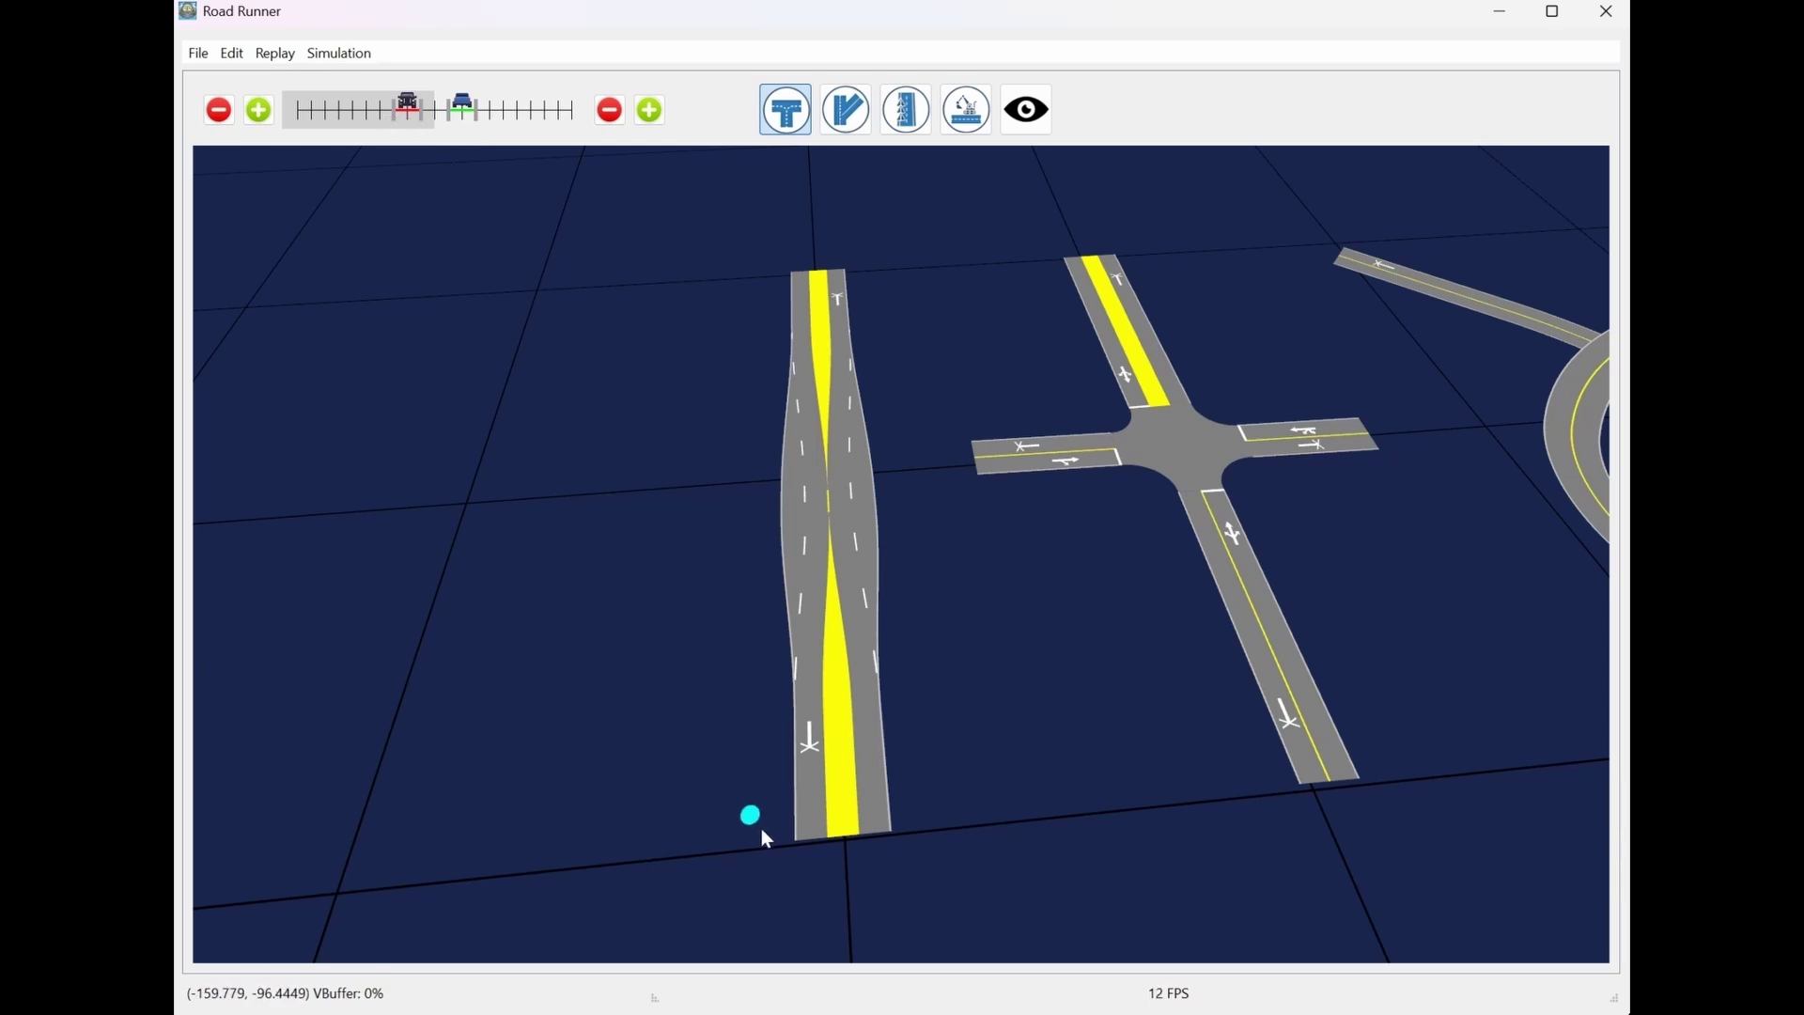
pyautogui.moveTo(761, 826); pyautogui.dragTo(731, 584)
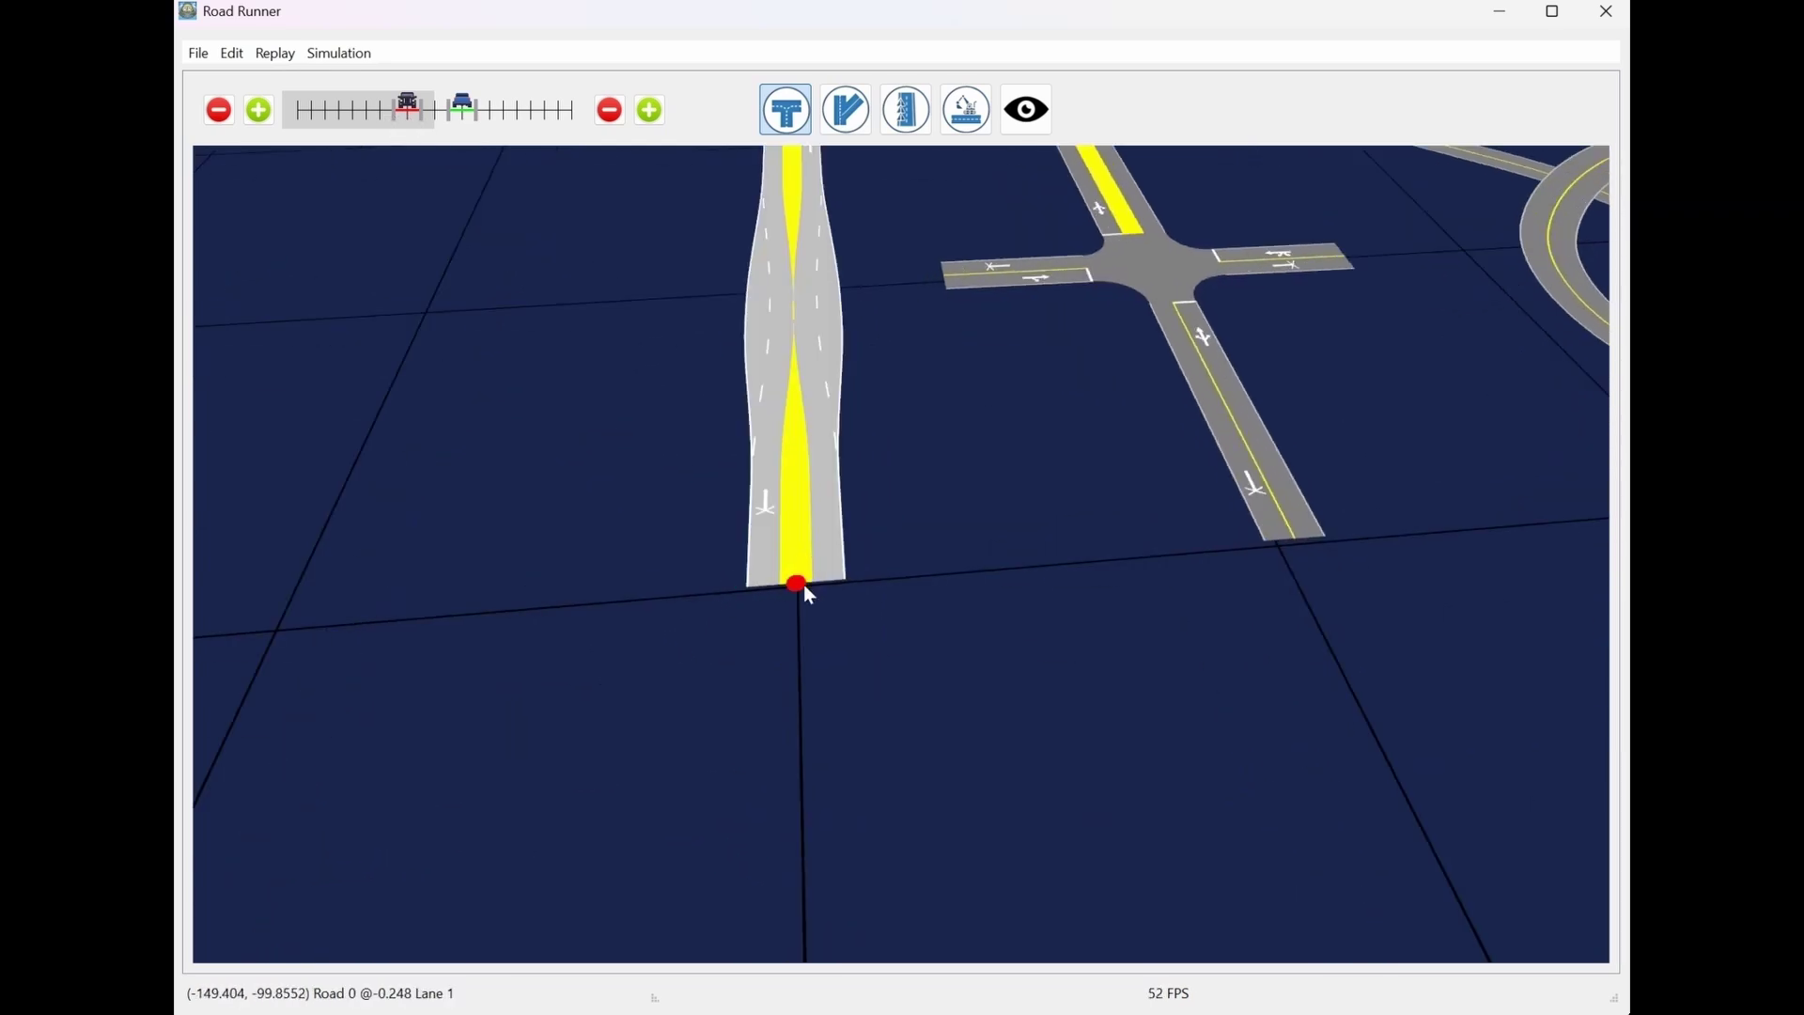
pyautogui.scroll(-5, 806, 647)
pyautogui.moveTo(821, 753); pyautogui.dragTo(820, 573, button='middle')
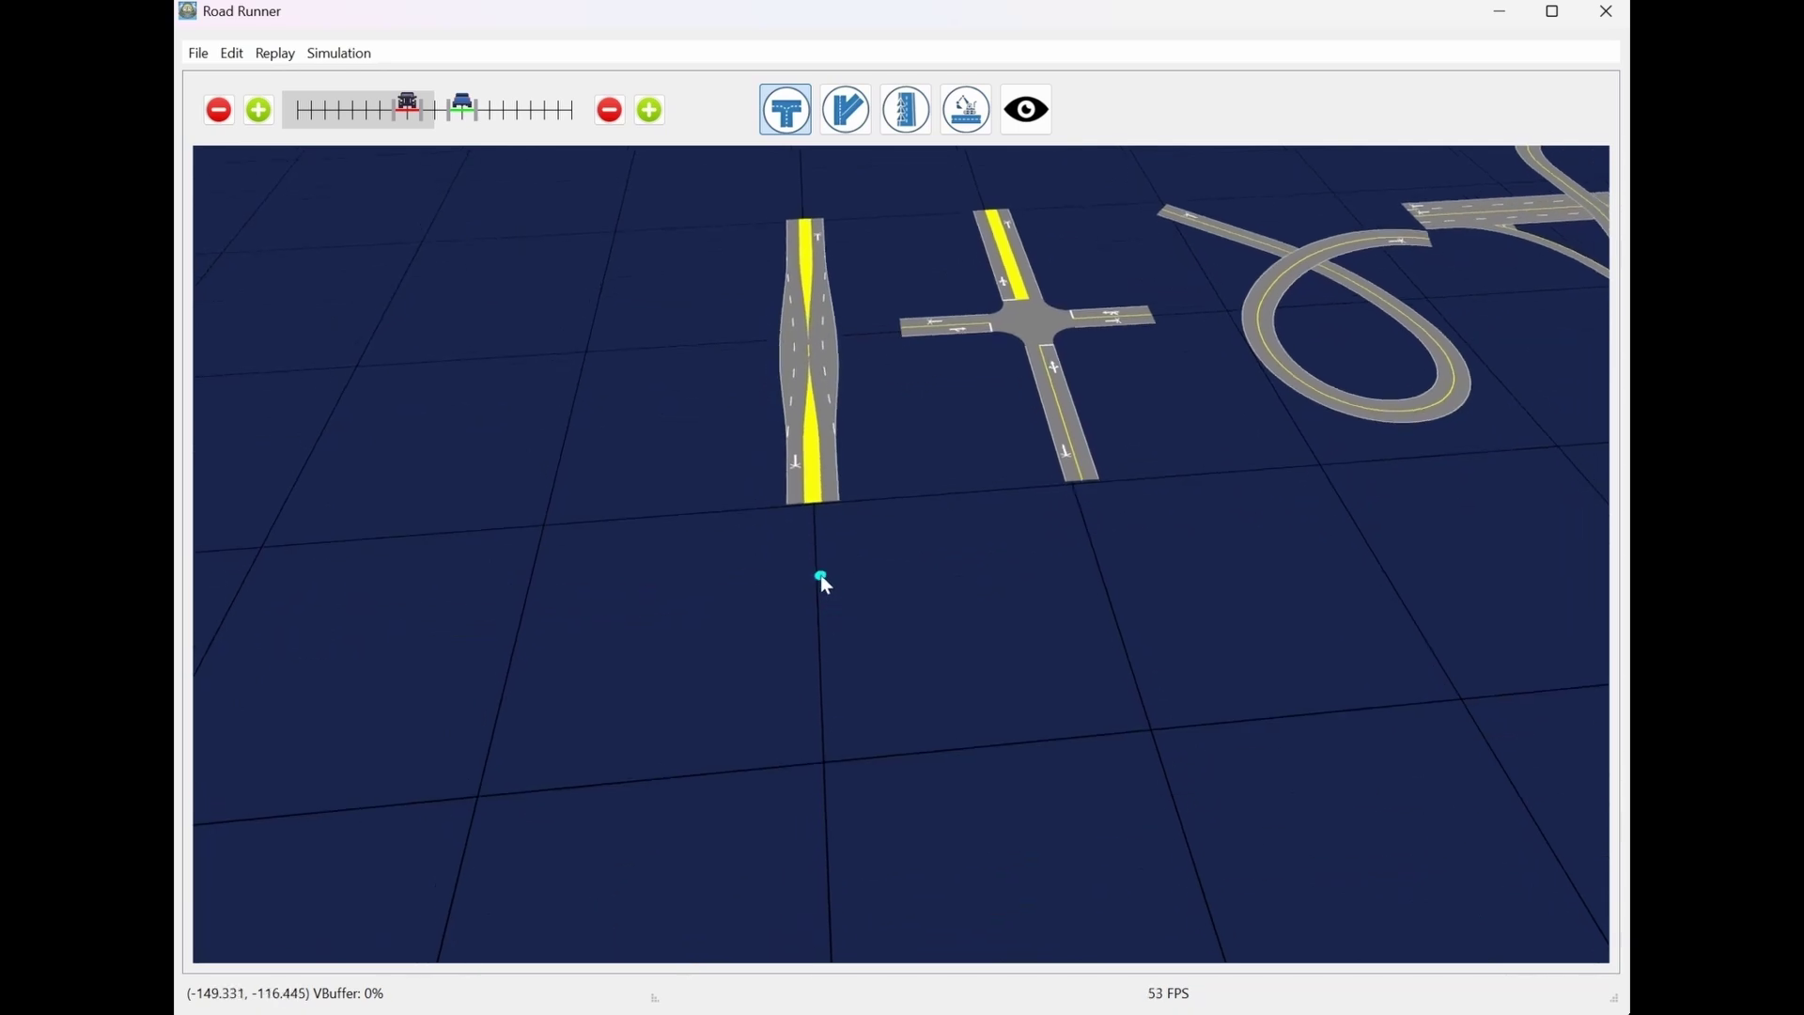
pyautogui.click(819, 575)
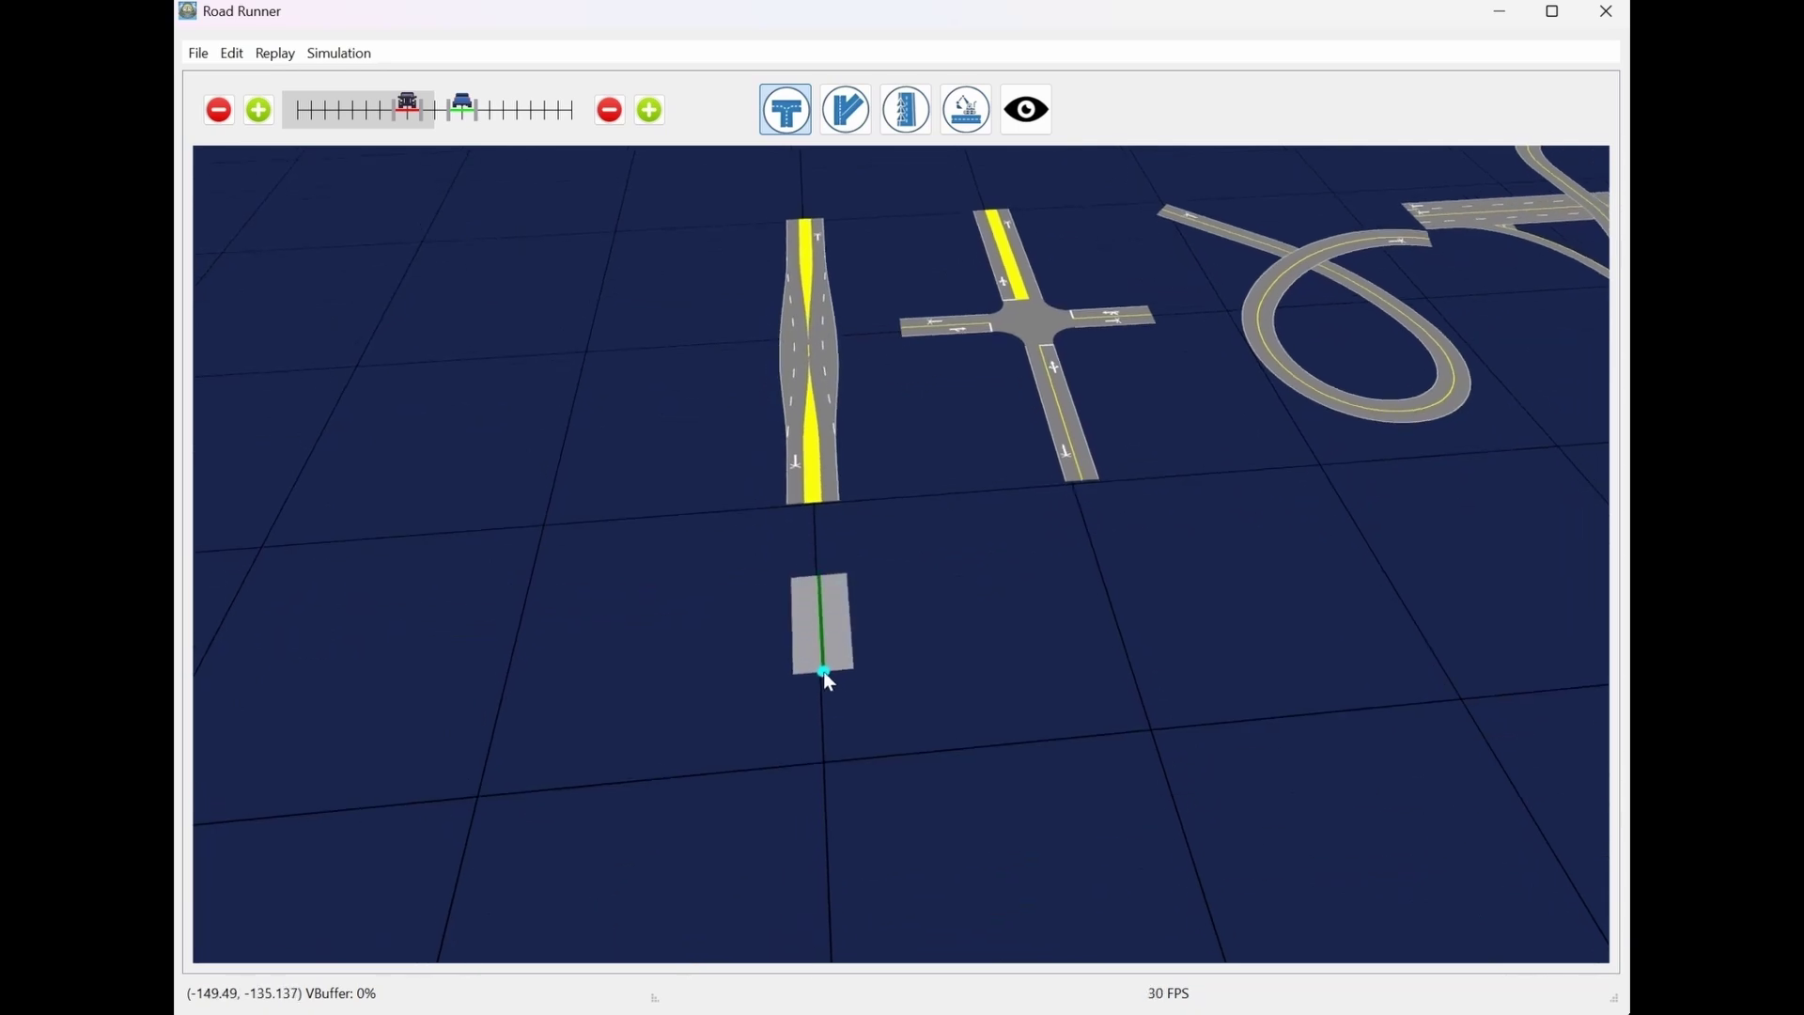
pyautogui.click(825, 729)
# Set the lane profile to two lanes per direction and extend the new road southward from its south end
pyautogui.scroll(2, 868, 798)
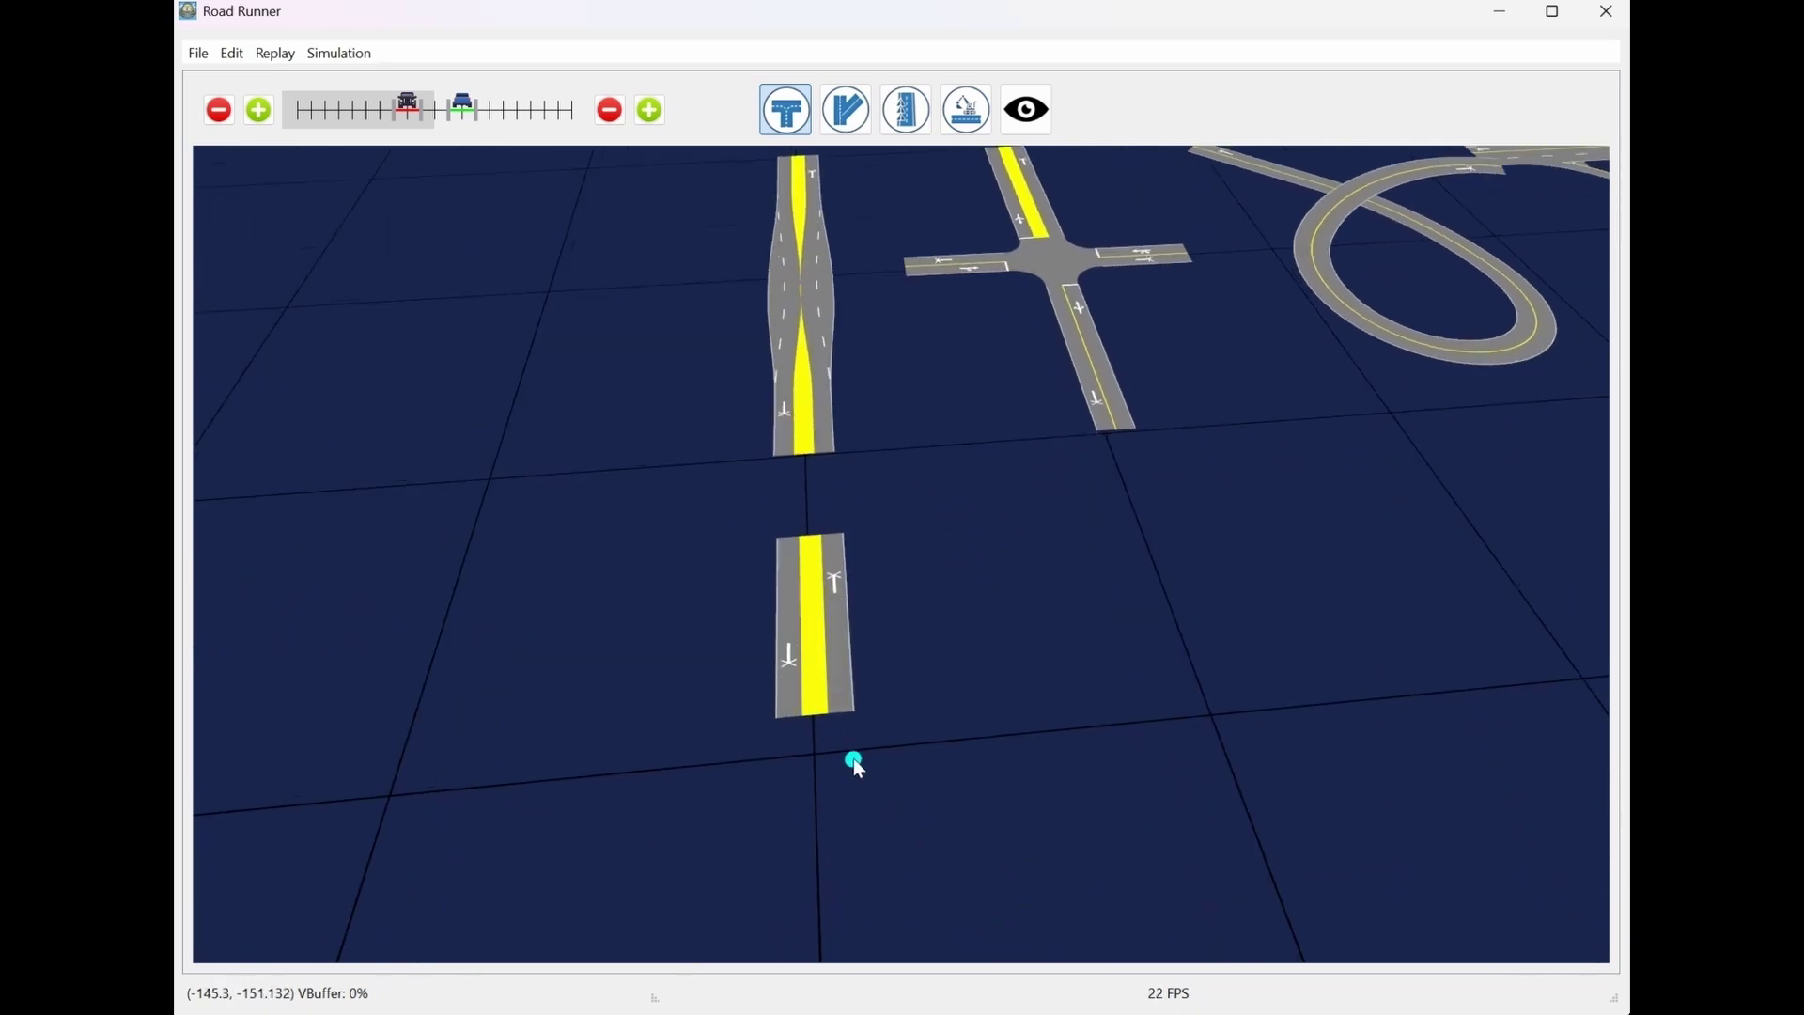
pyautogui.moveTo(853, 758); pyautogui.dragTo(986, 611, button='middle')
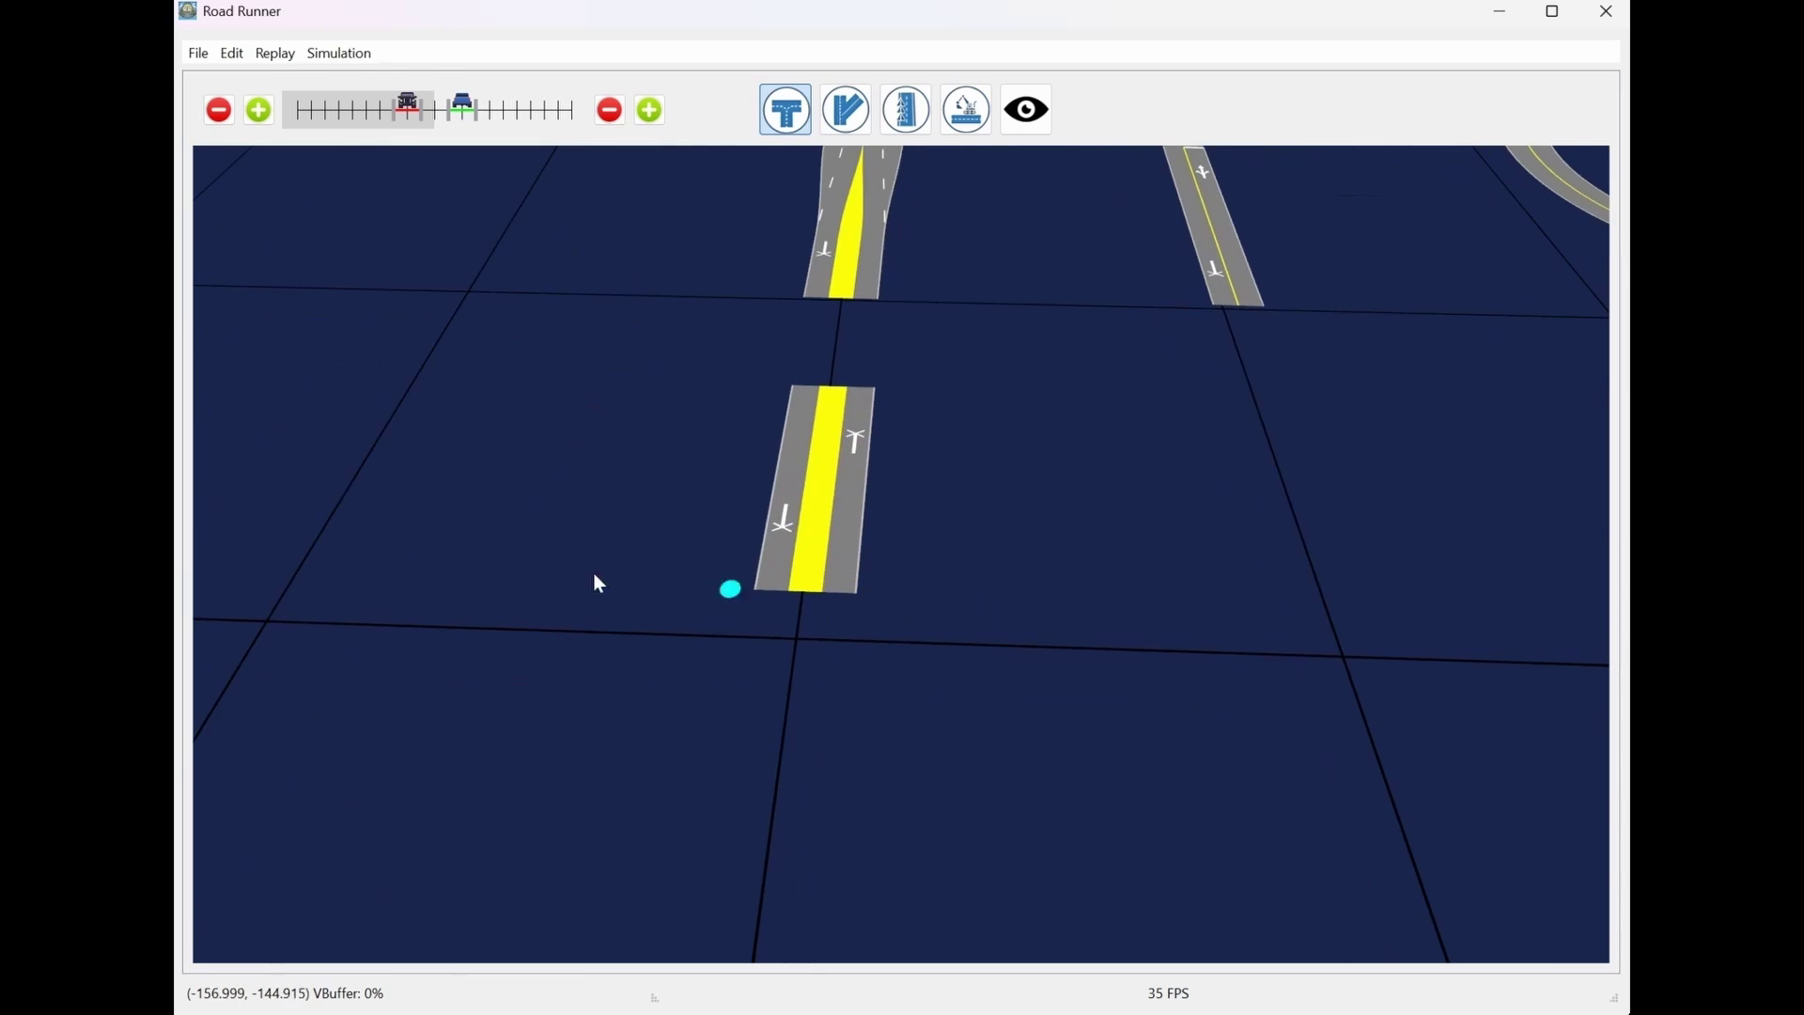
pyautogui.moveTo(691, 241); pyautogui.dragTo(629, 452, button='middle')
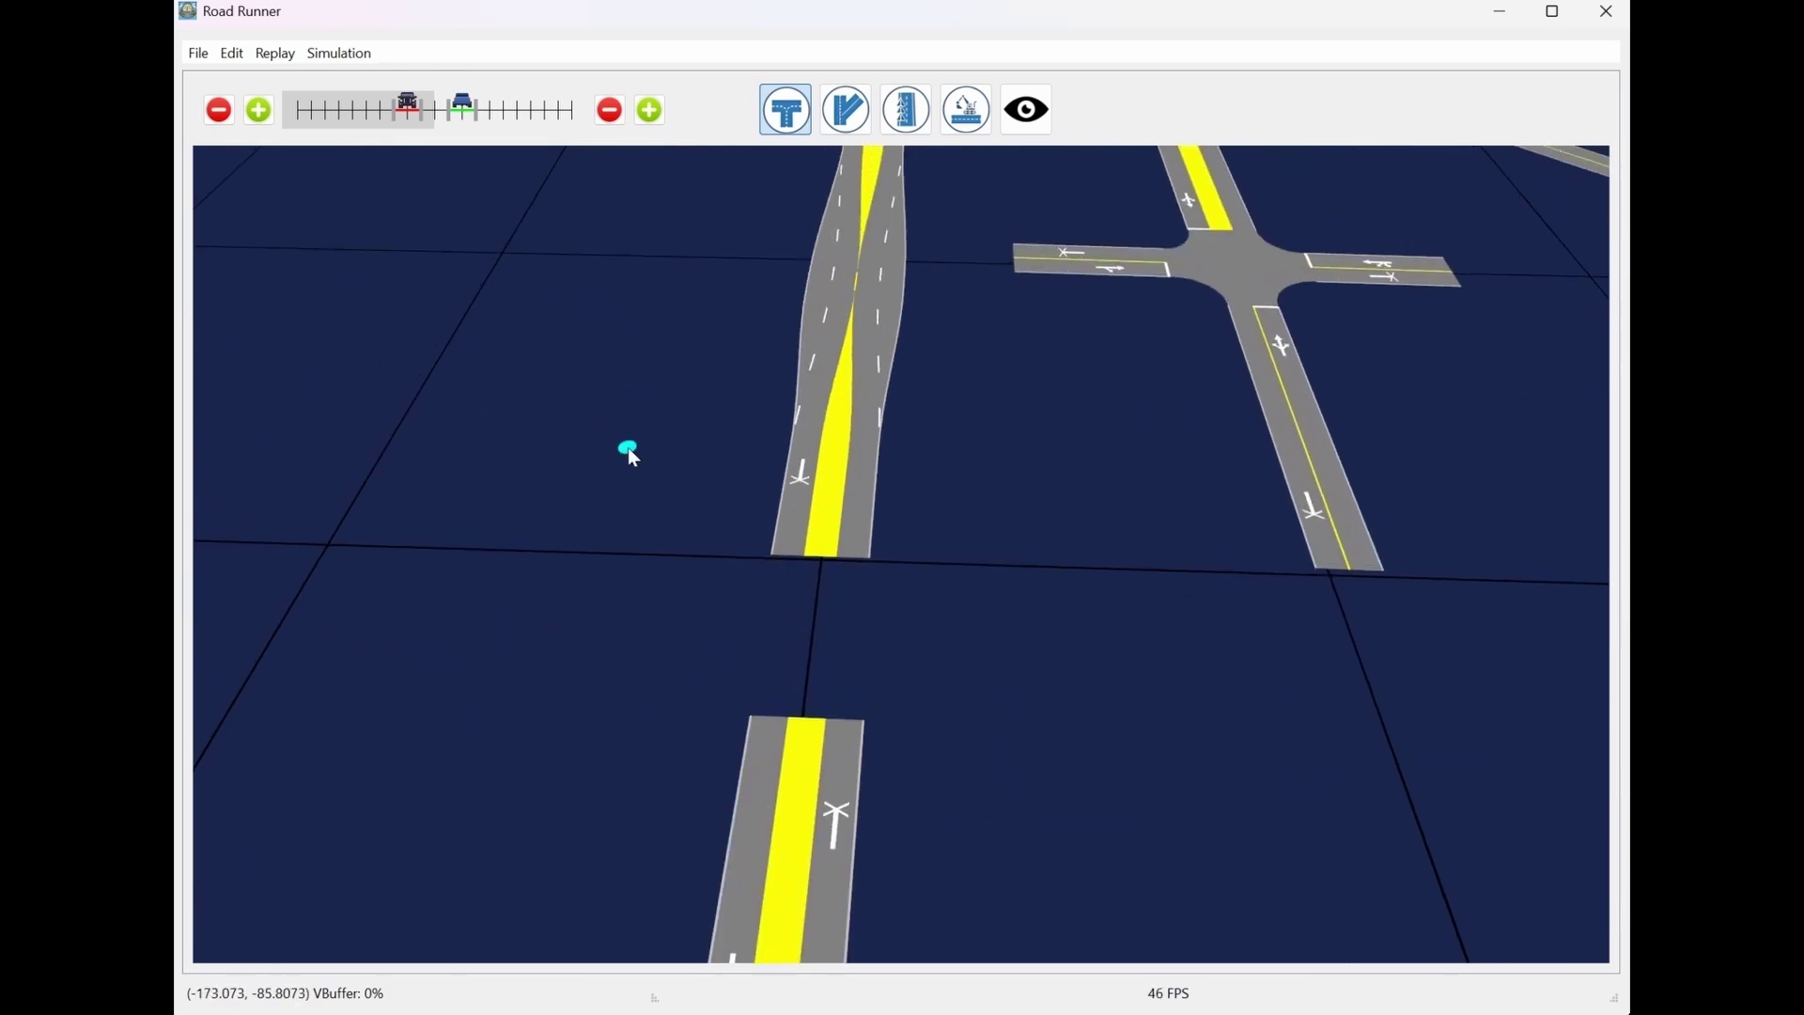
pyautogui.click(260, 111)
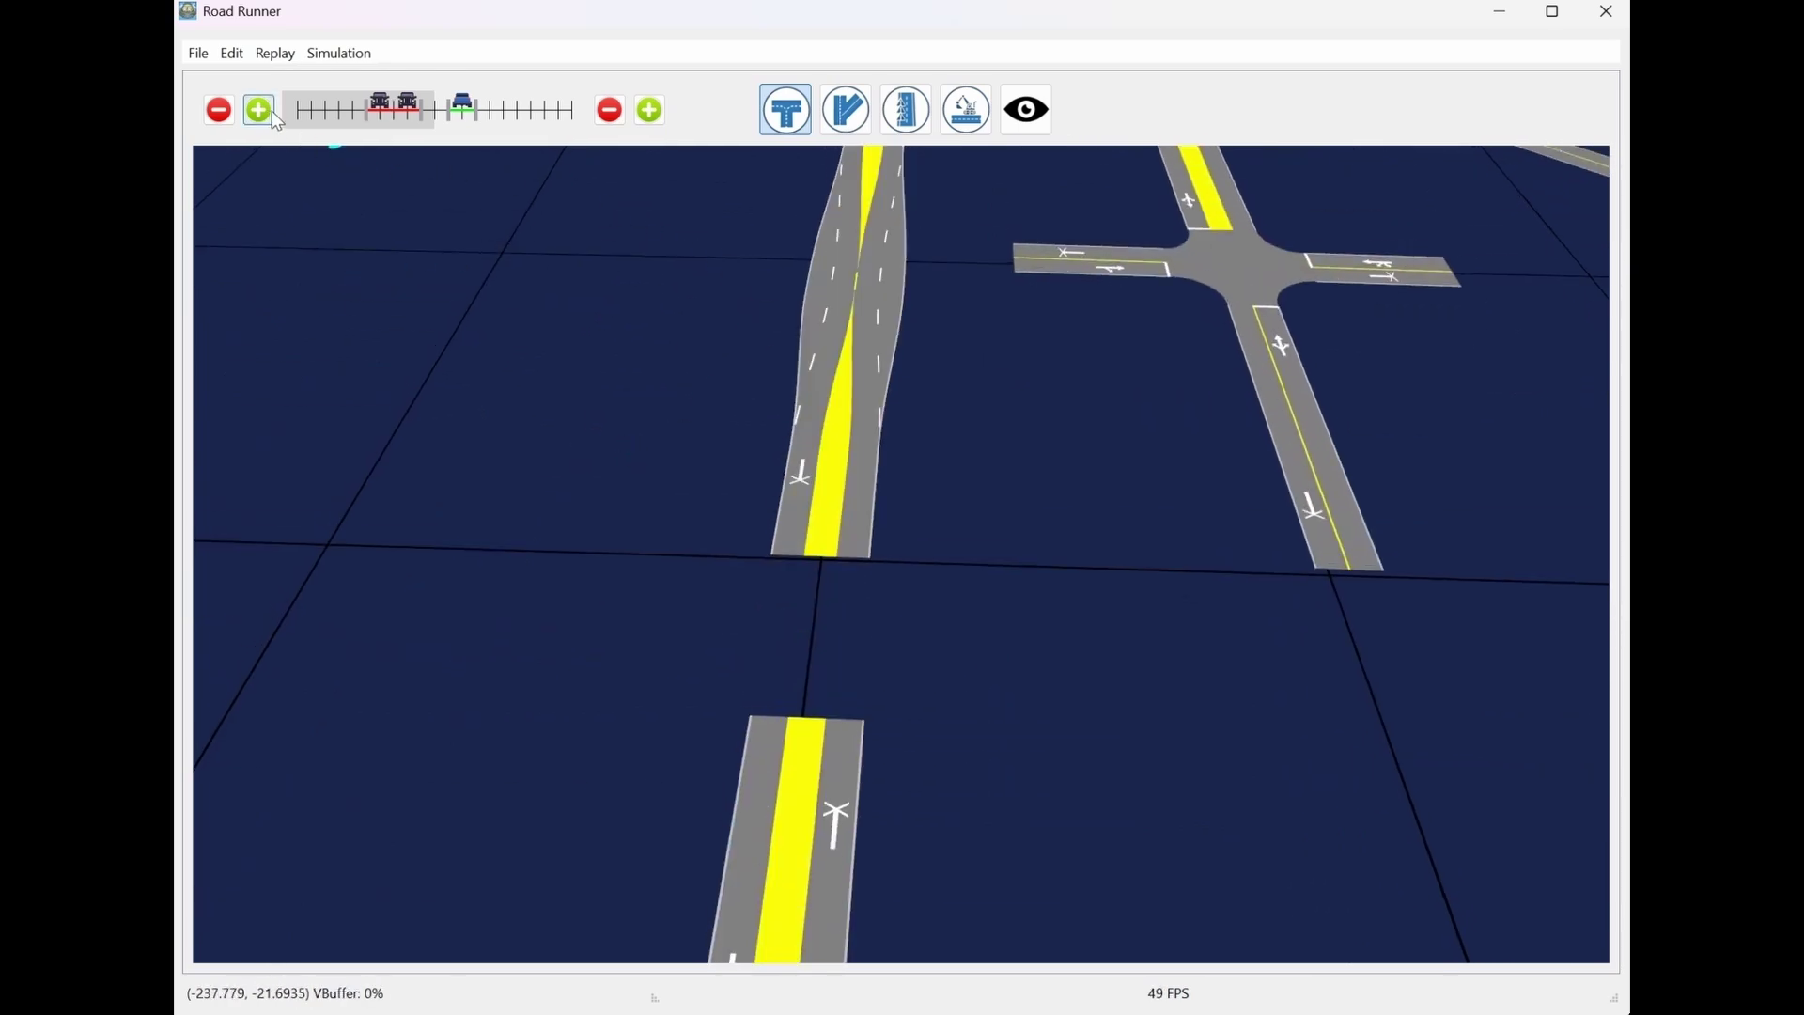
pyautogui.click(650, 110)
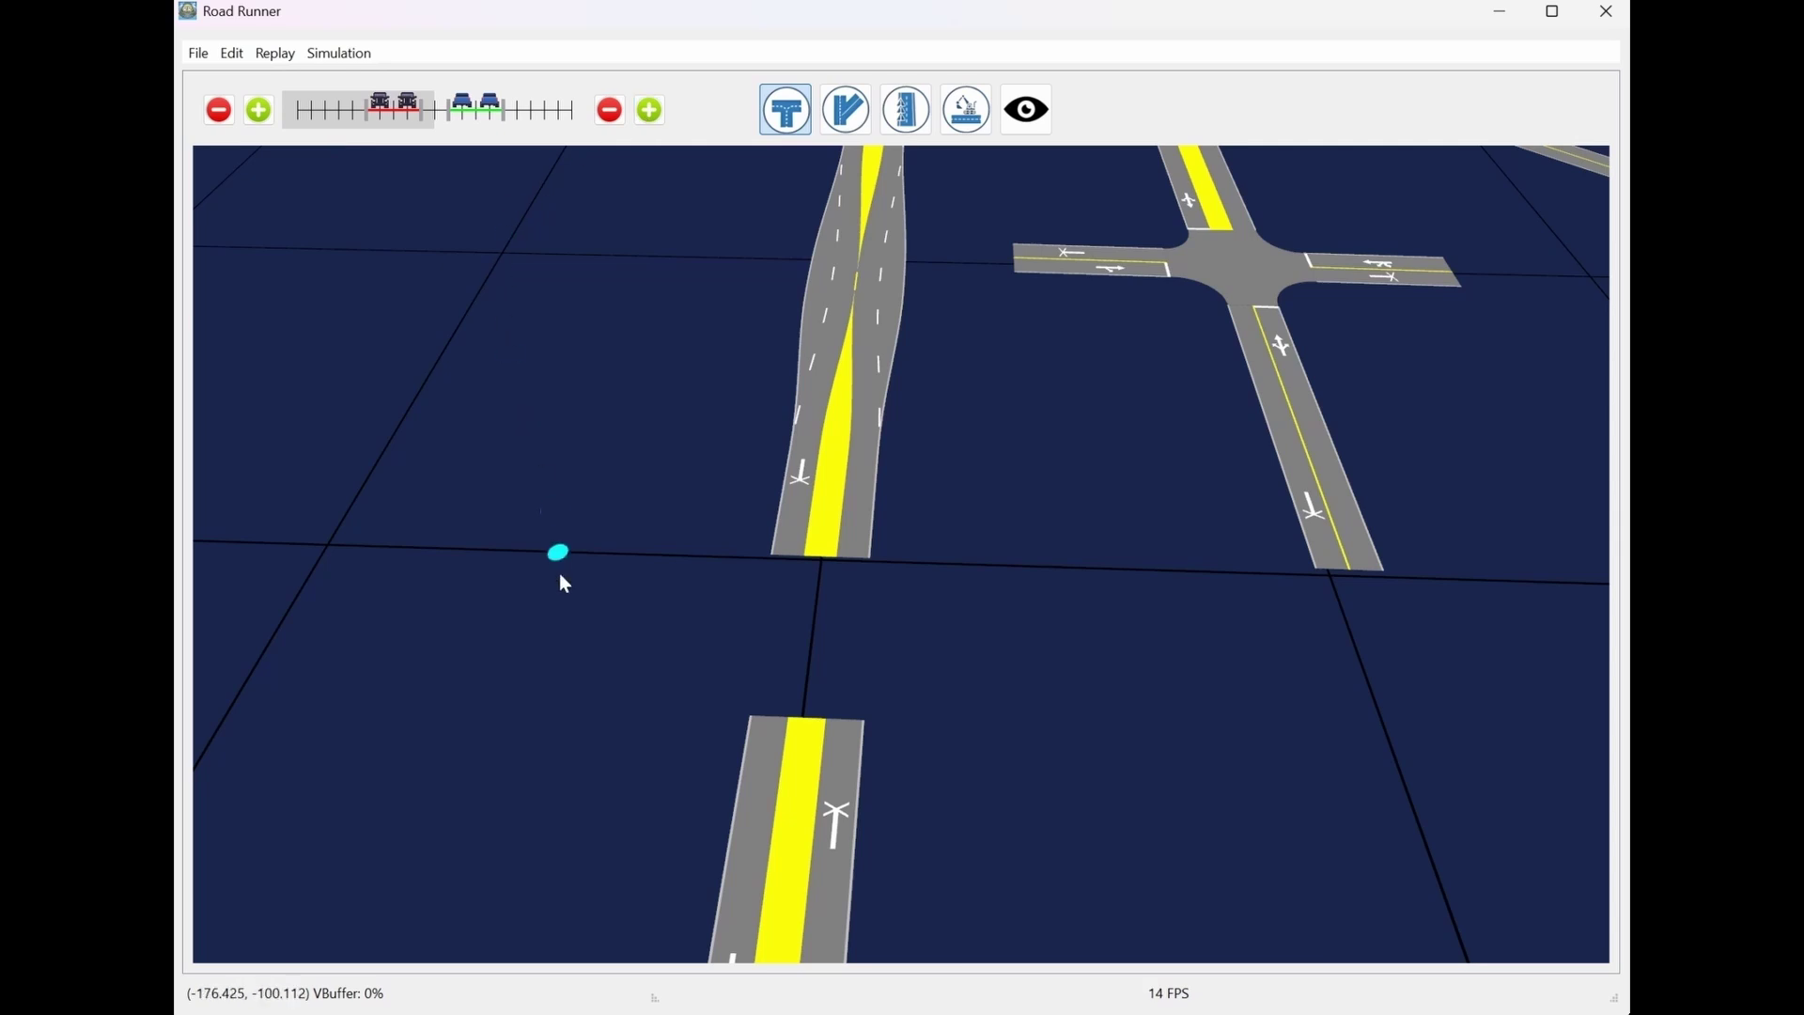
pyautogui.moveTo(560, 574); pyautogui.dragTo(583, 402, button='middle')
pyautogui.moveTo(714, 472); pyautogui.dragTo(685, 737)
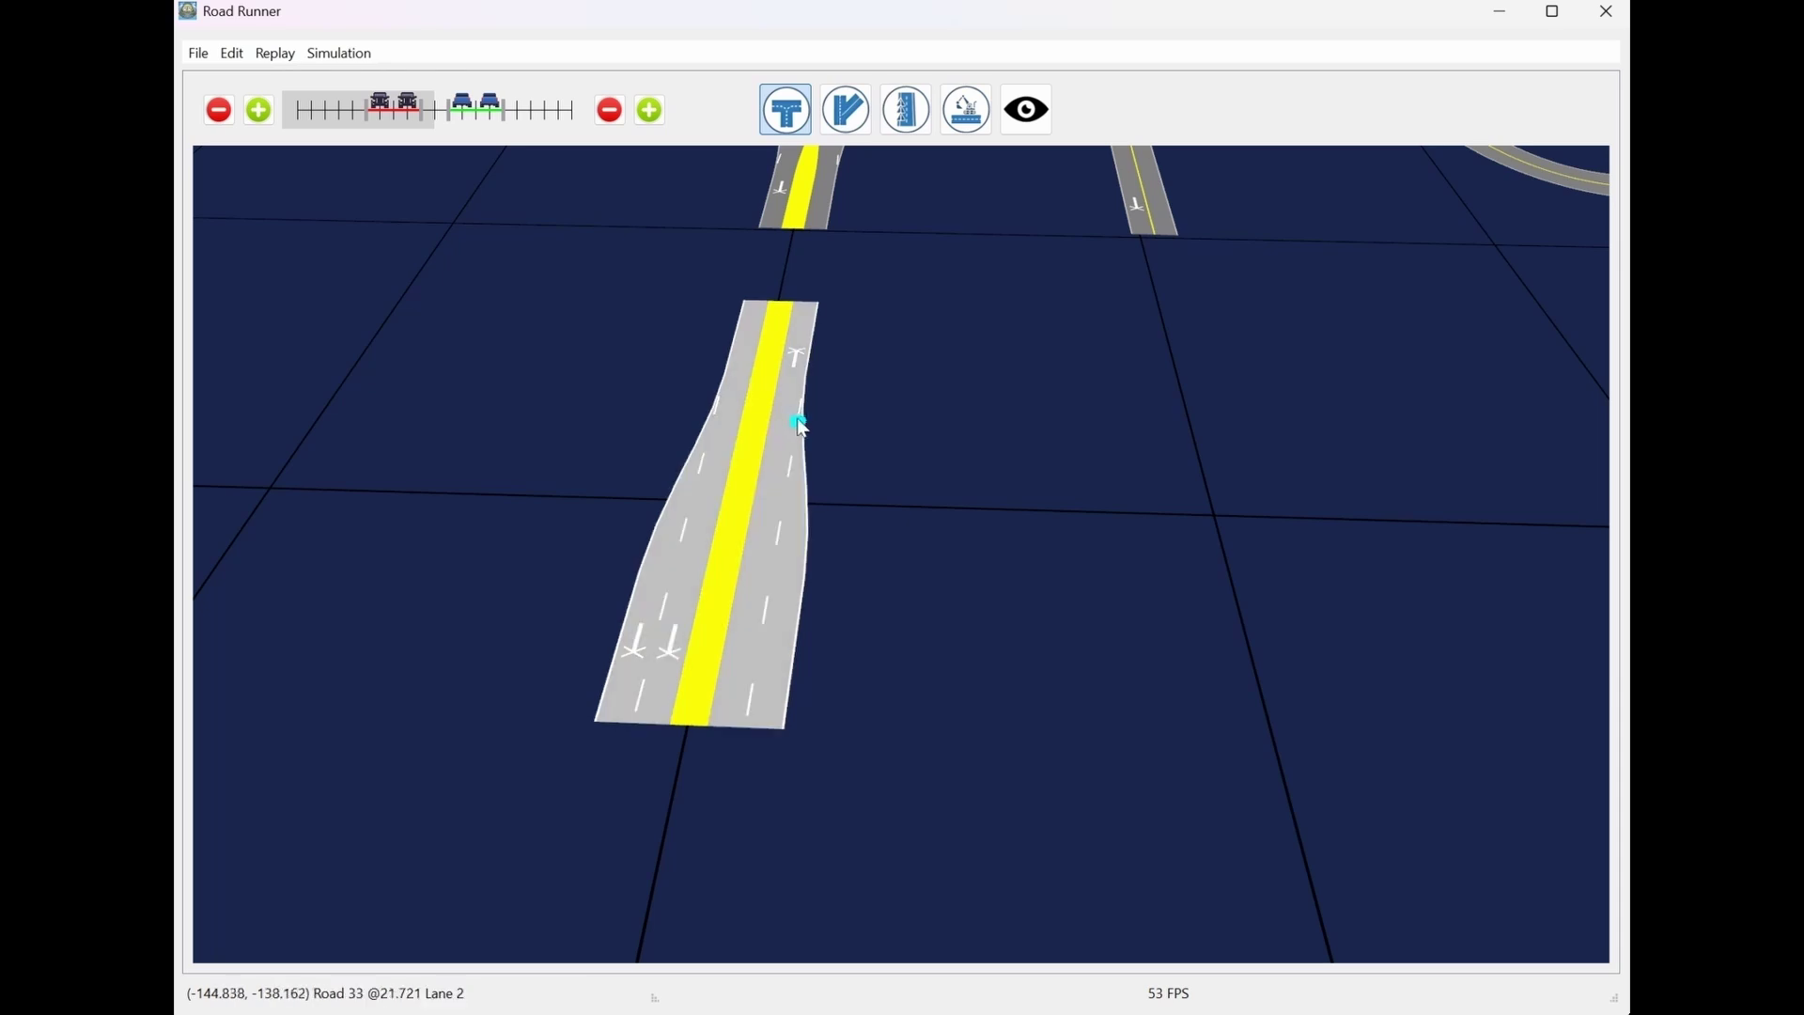
# Pick up the one-lane-per-direction profile from the road's north section and extend its wide south end with it
pyautogui.scroll(-3, 892, 622)
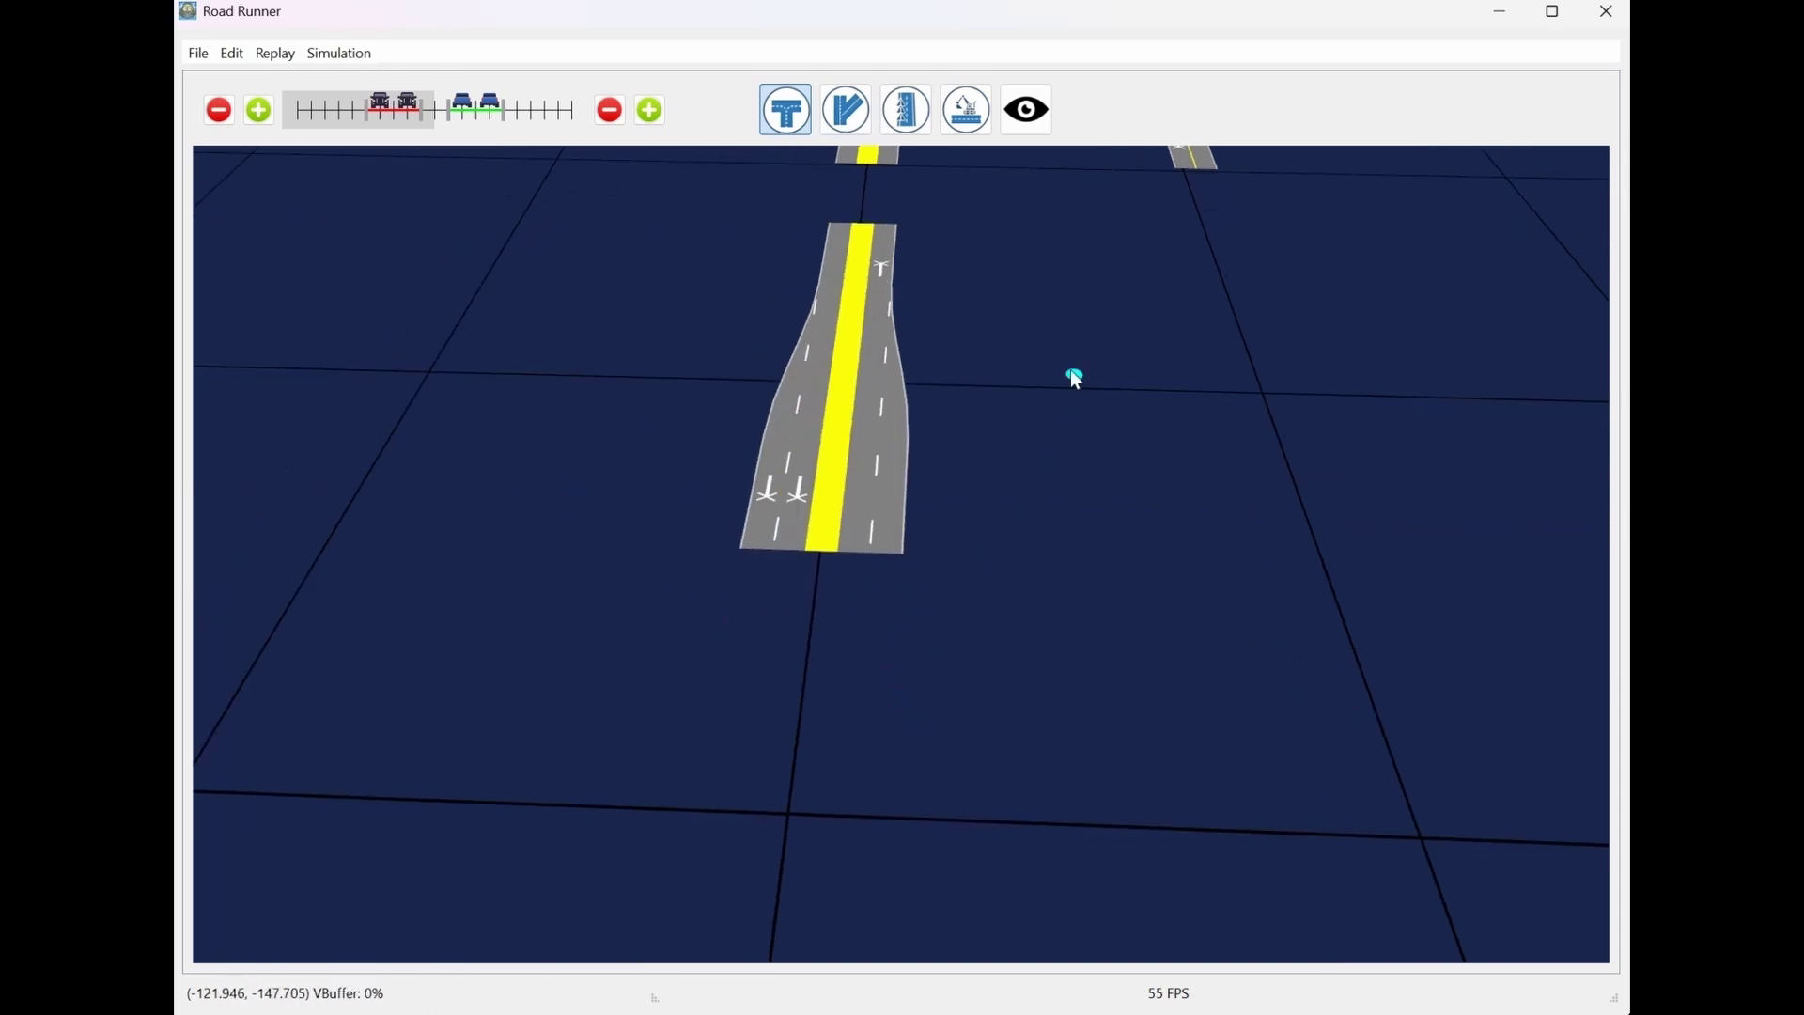
pyautogui.moveTo(1076, 378); pyautogui.dragTo(927, 757, button='middle')
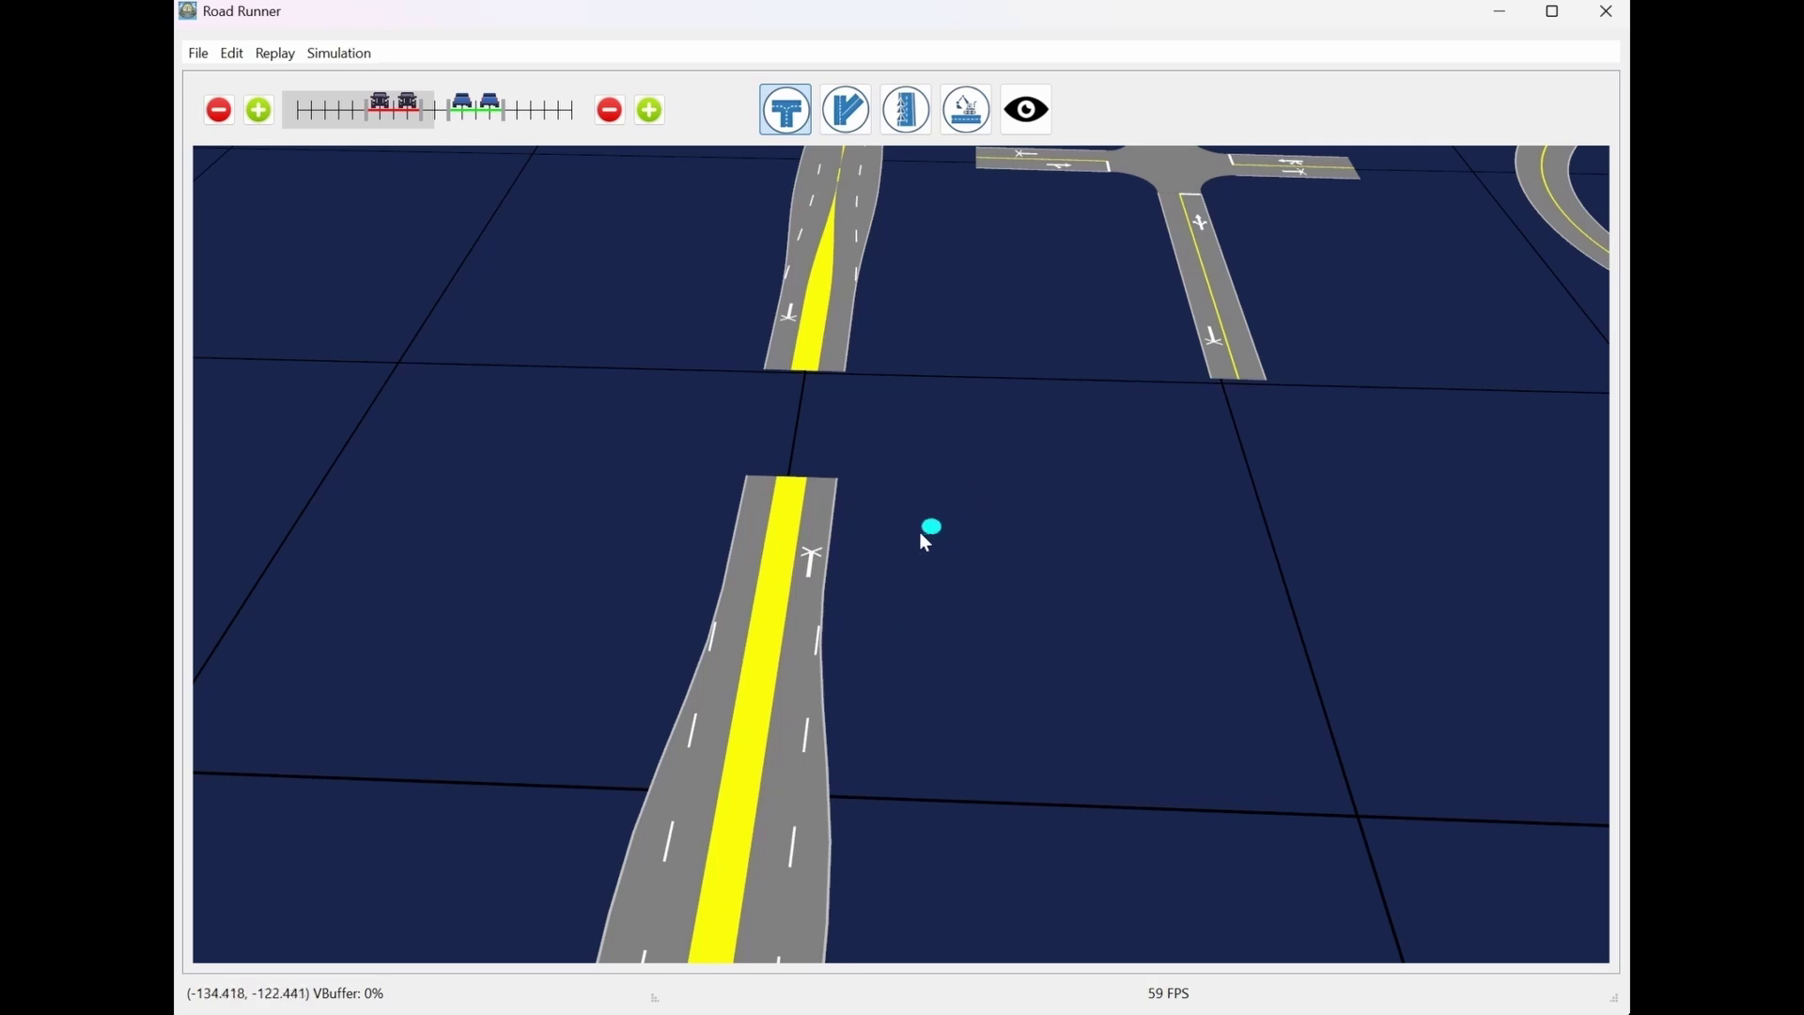
pyautogui.moveTo(913, 586); pyautogui.dragTo(996, 586, button='middle')
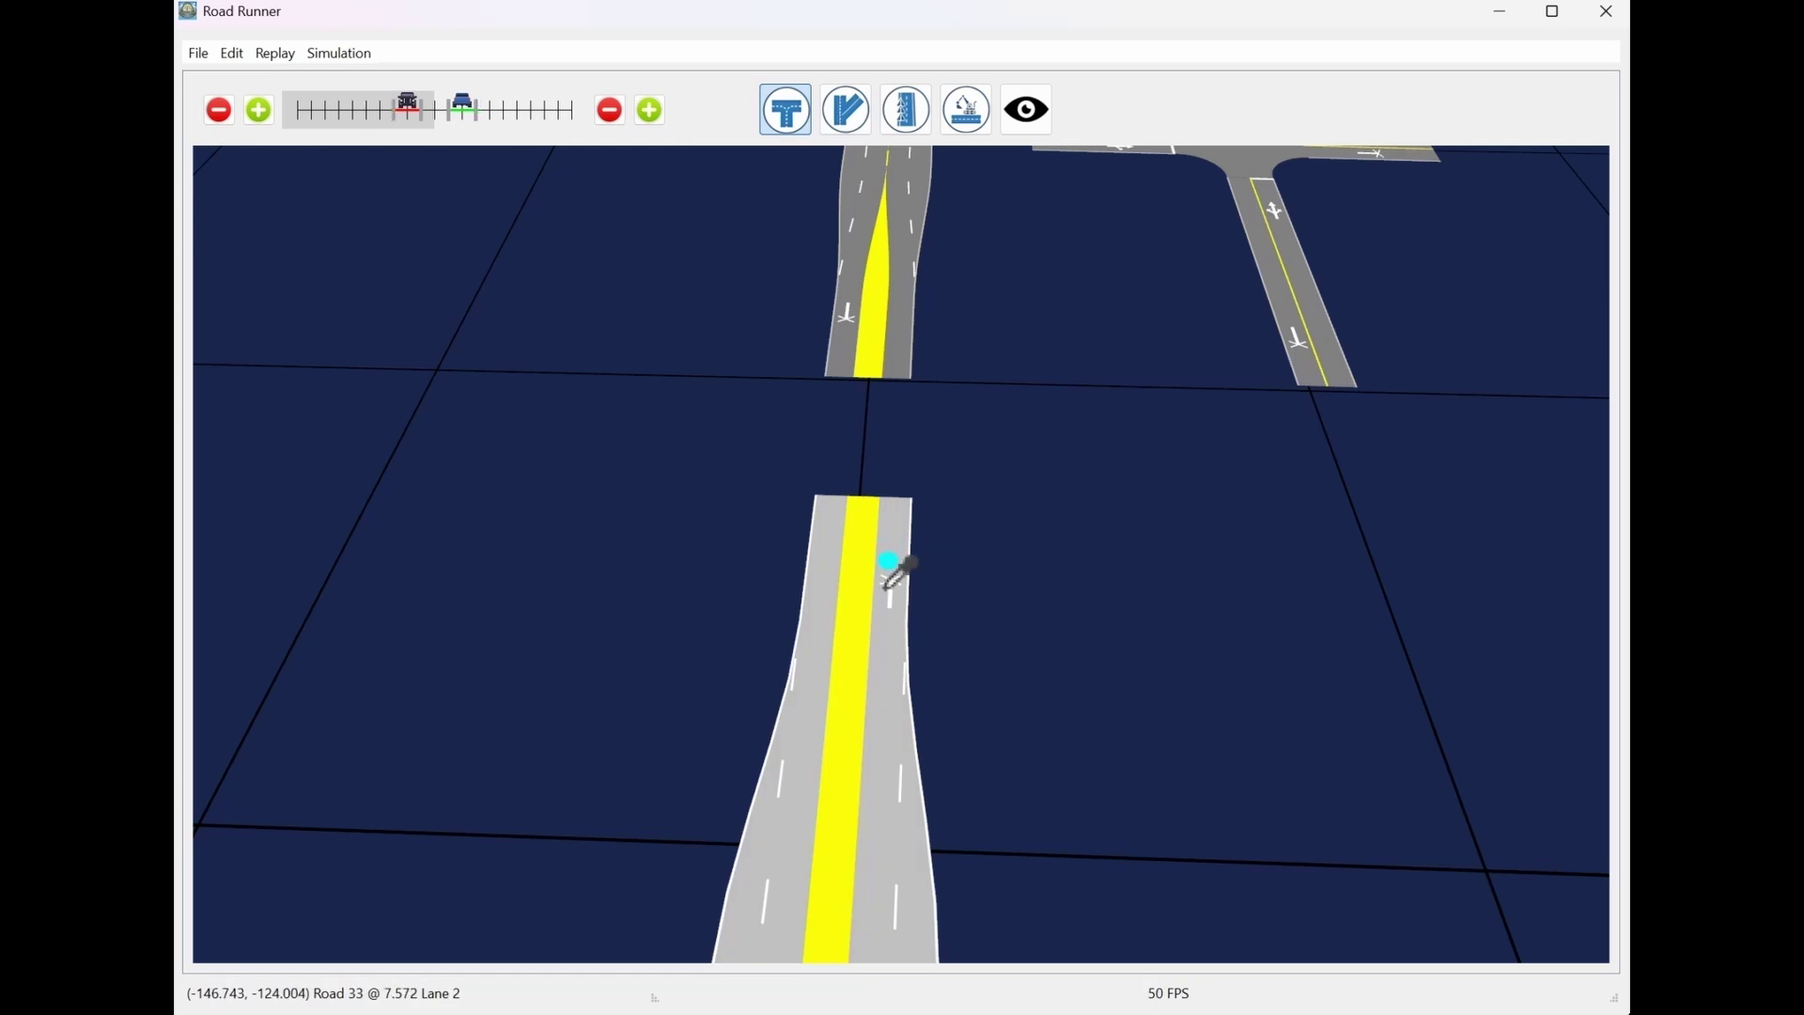
pyautogui.scroll(-3, 425, 199)
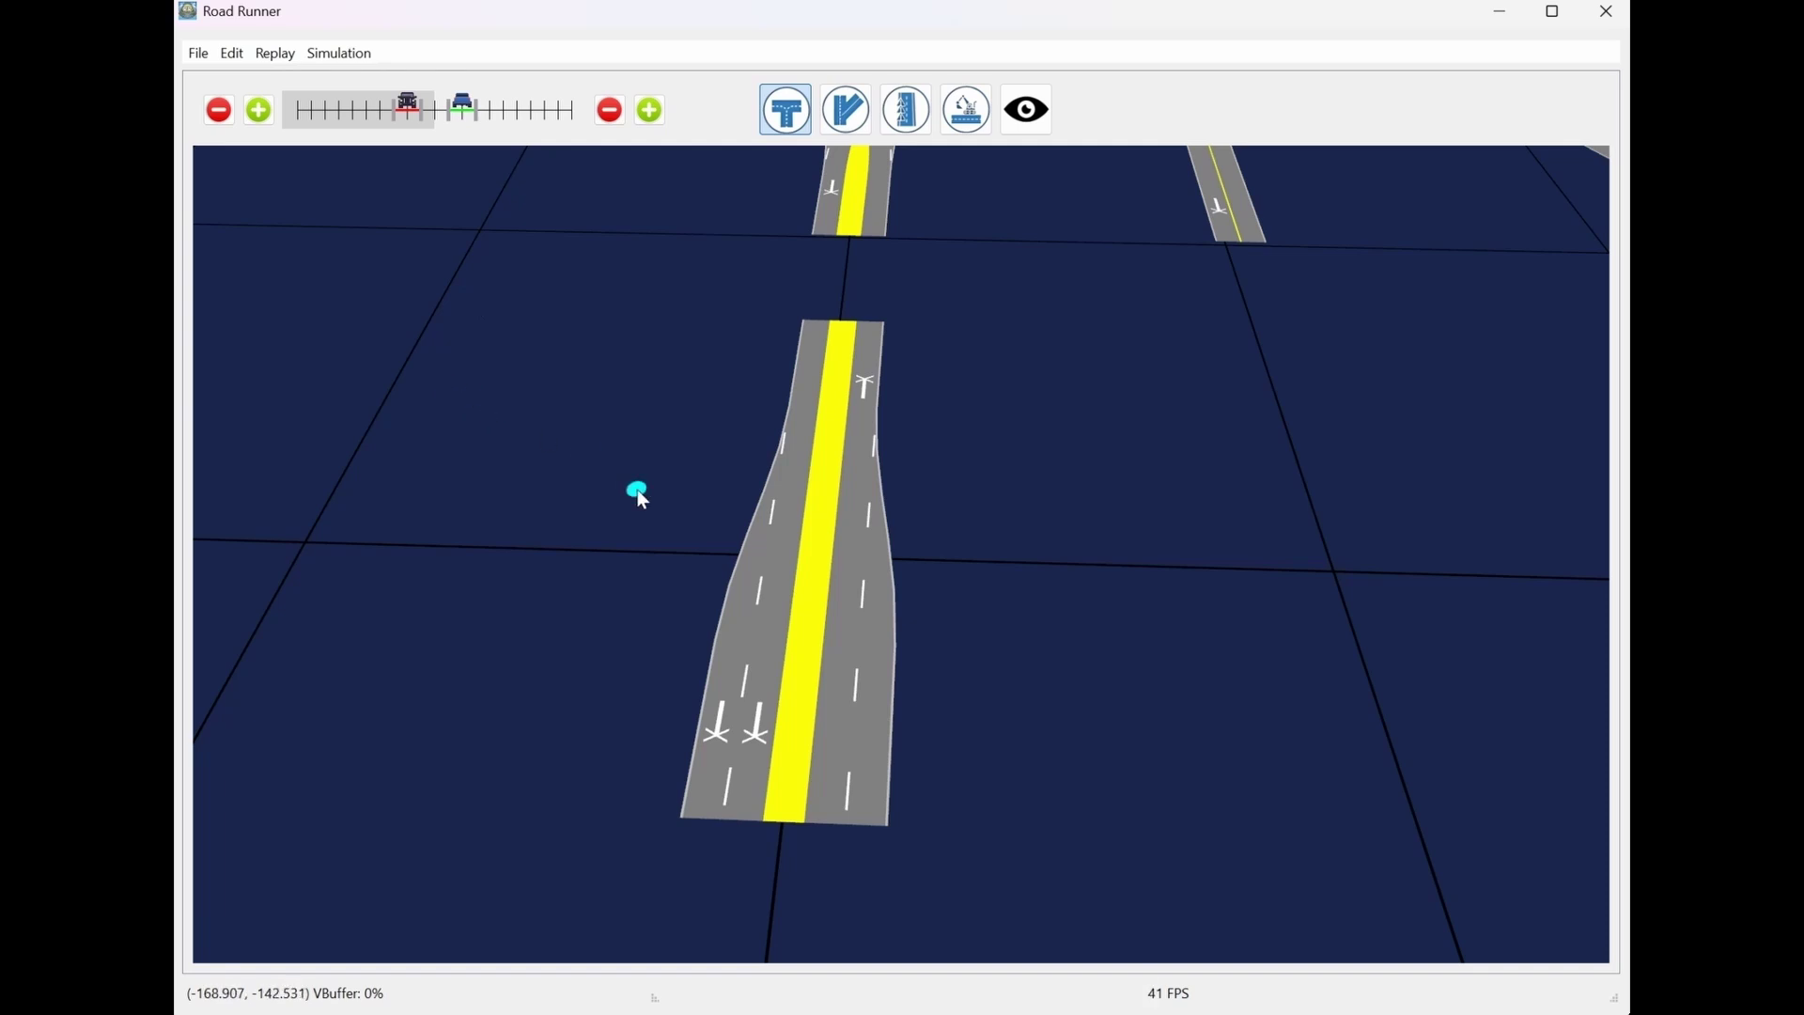
pyautogui.scroll(-2, 547, 467)
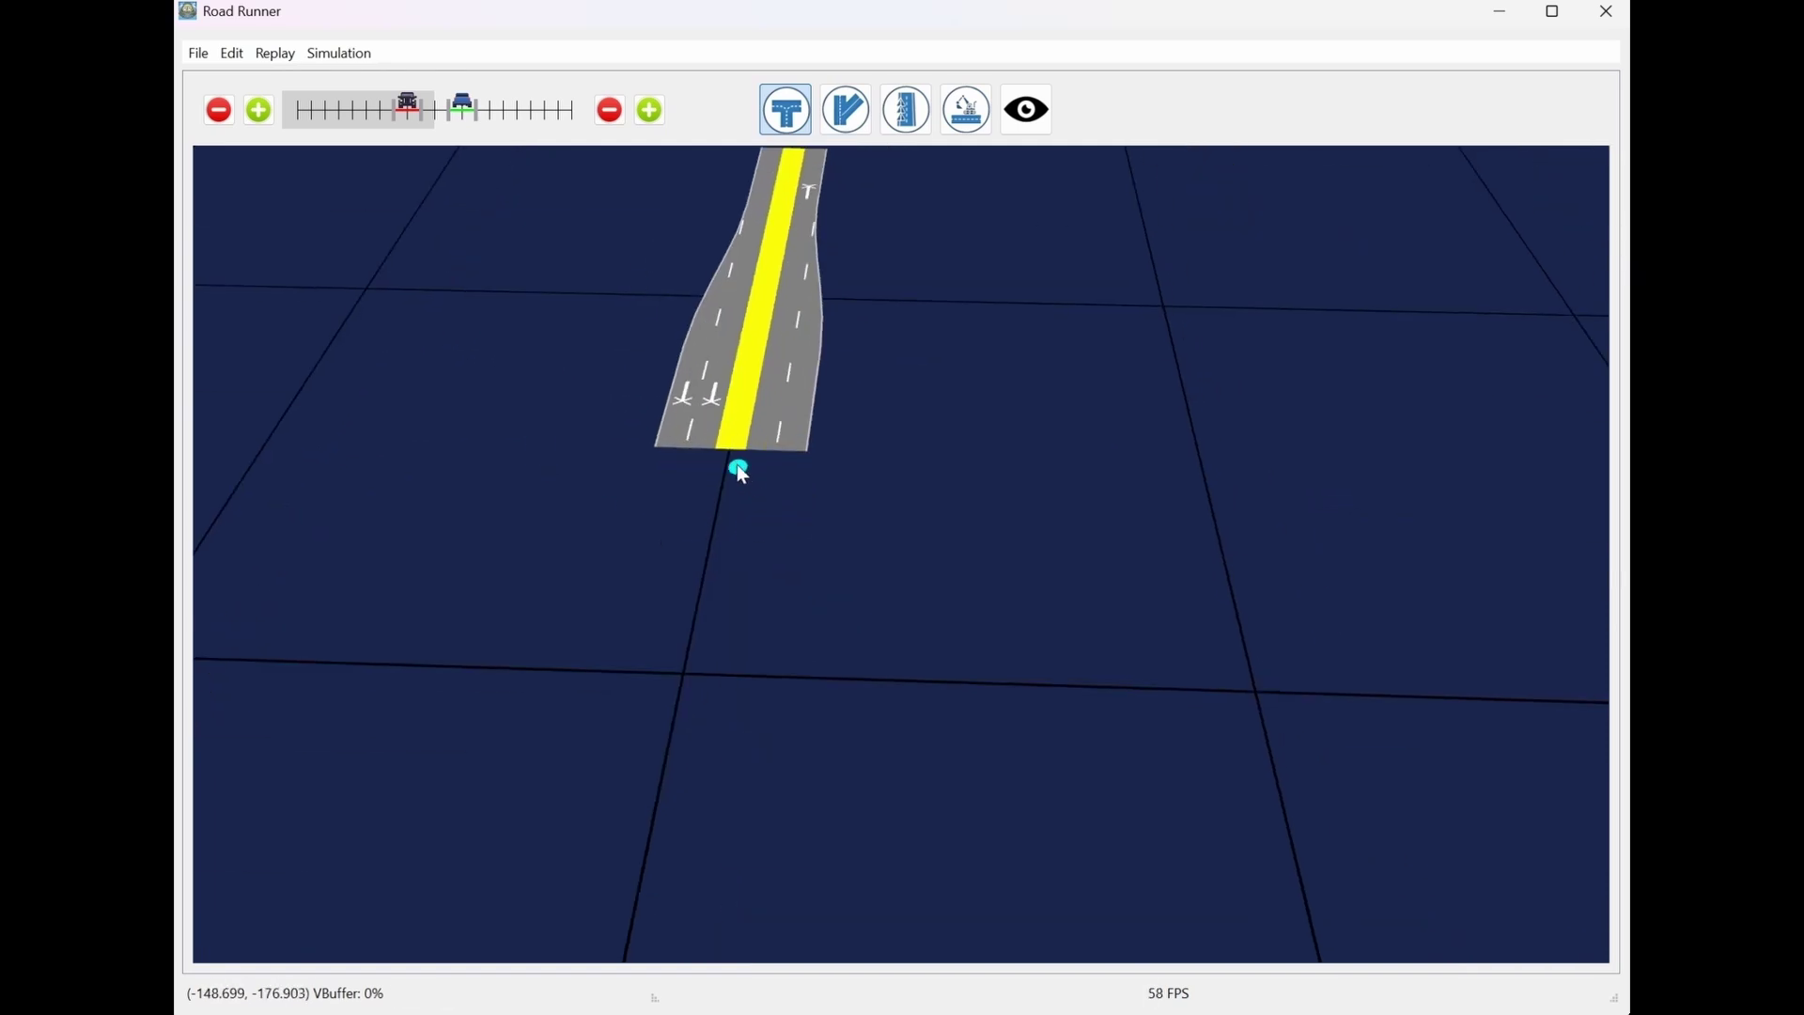
pyautogui.moveTo(738, 467); pyautogui.dragTo(674, 716)
pyautogui.scroll(4, 855, 583)
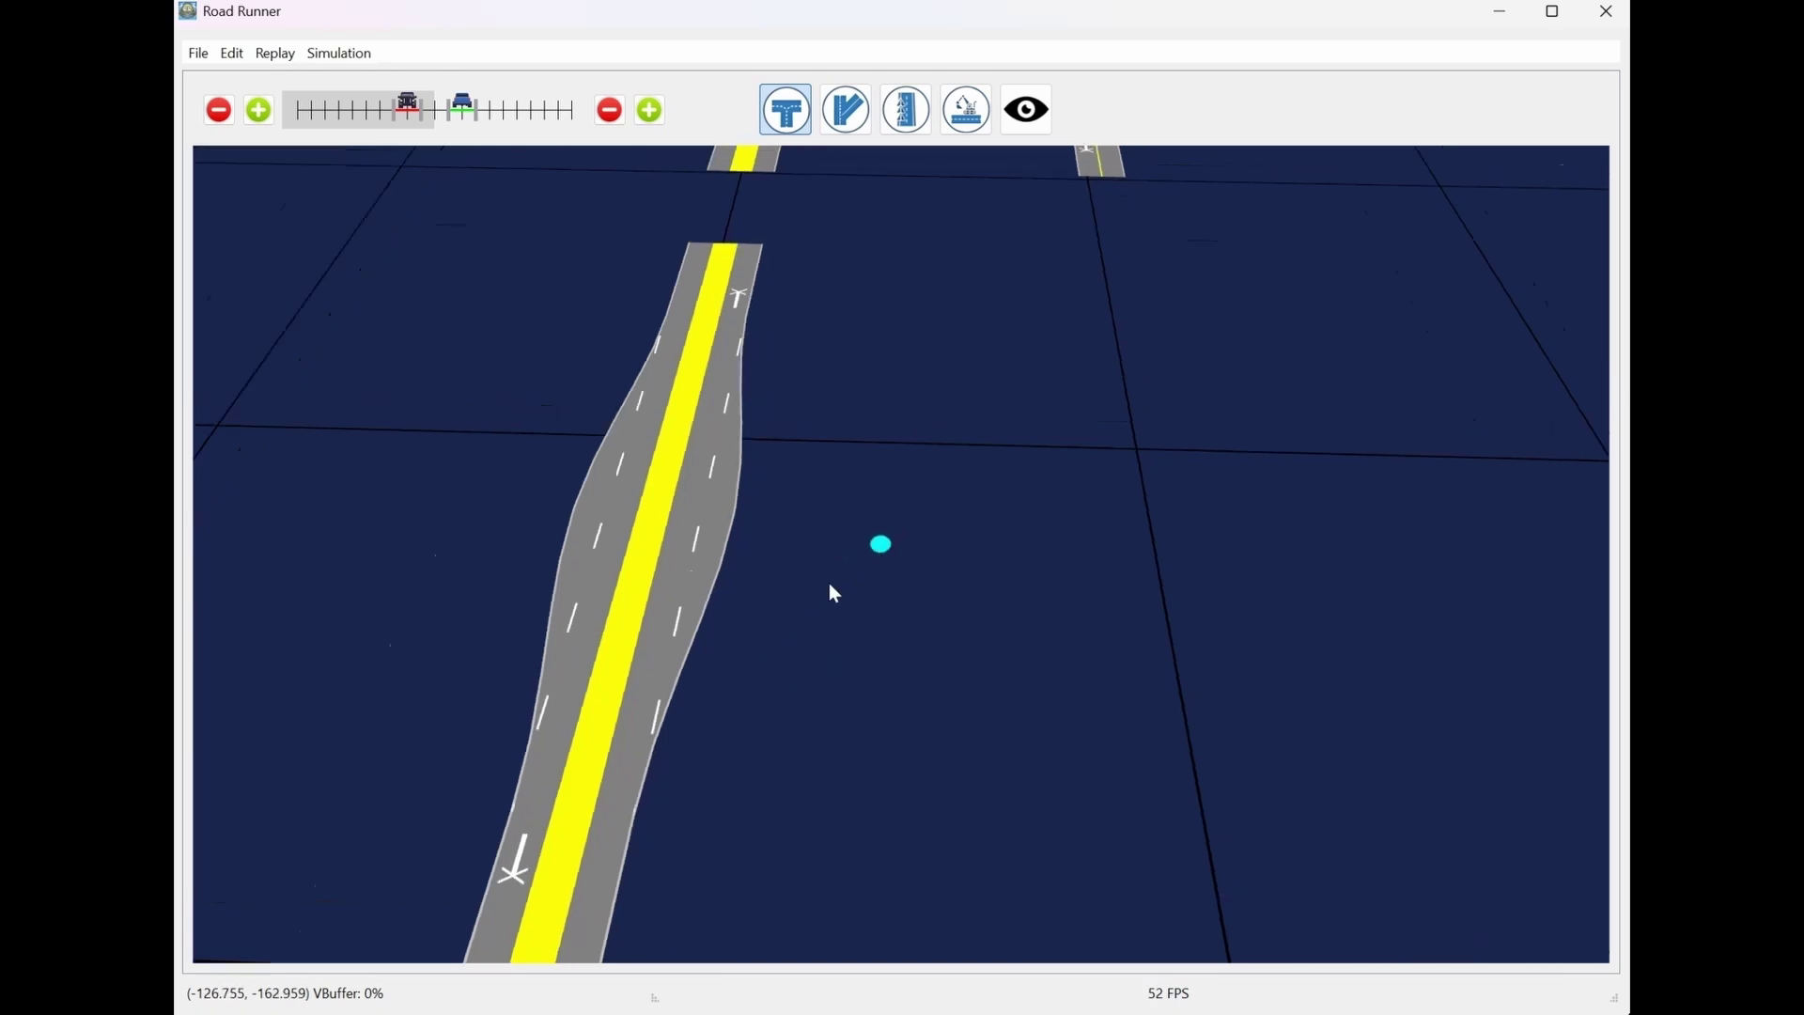
# Shift both lanes inward to close the median in the profile, and draw a straight east-west road beside the new road
pyautogui.scroll(-1, 849, 601)
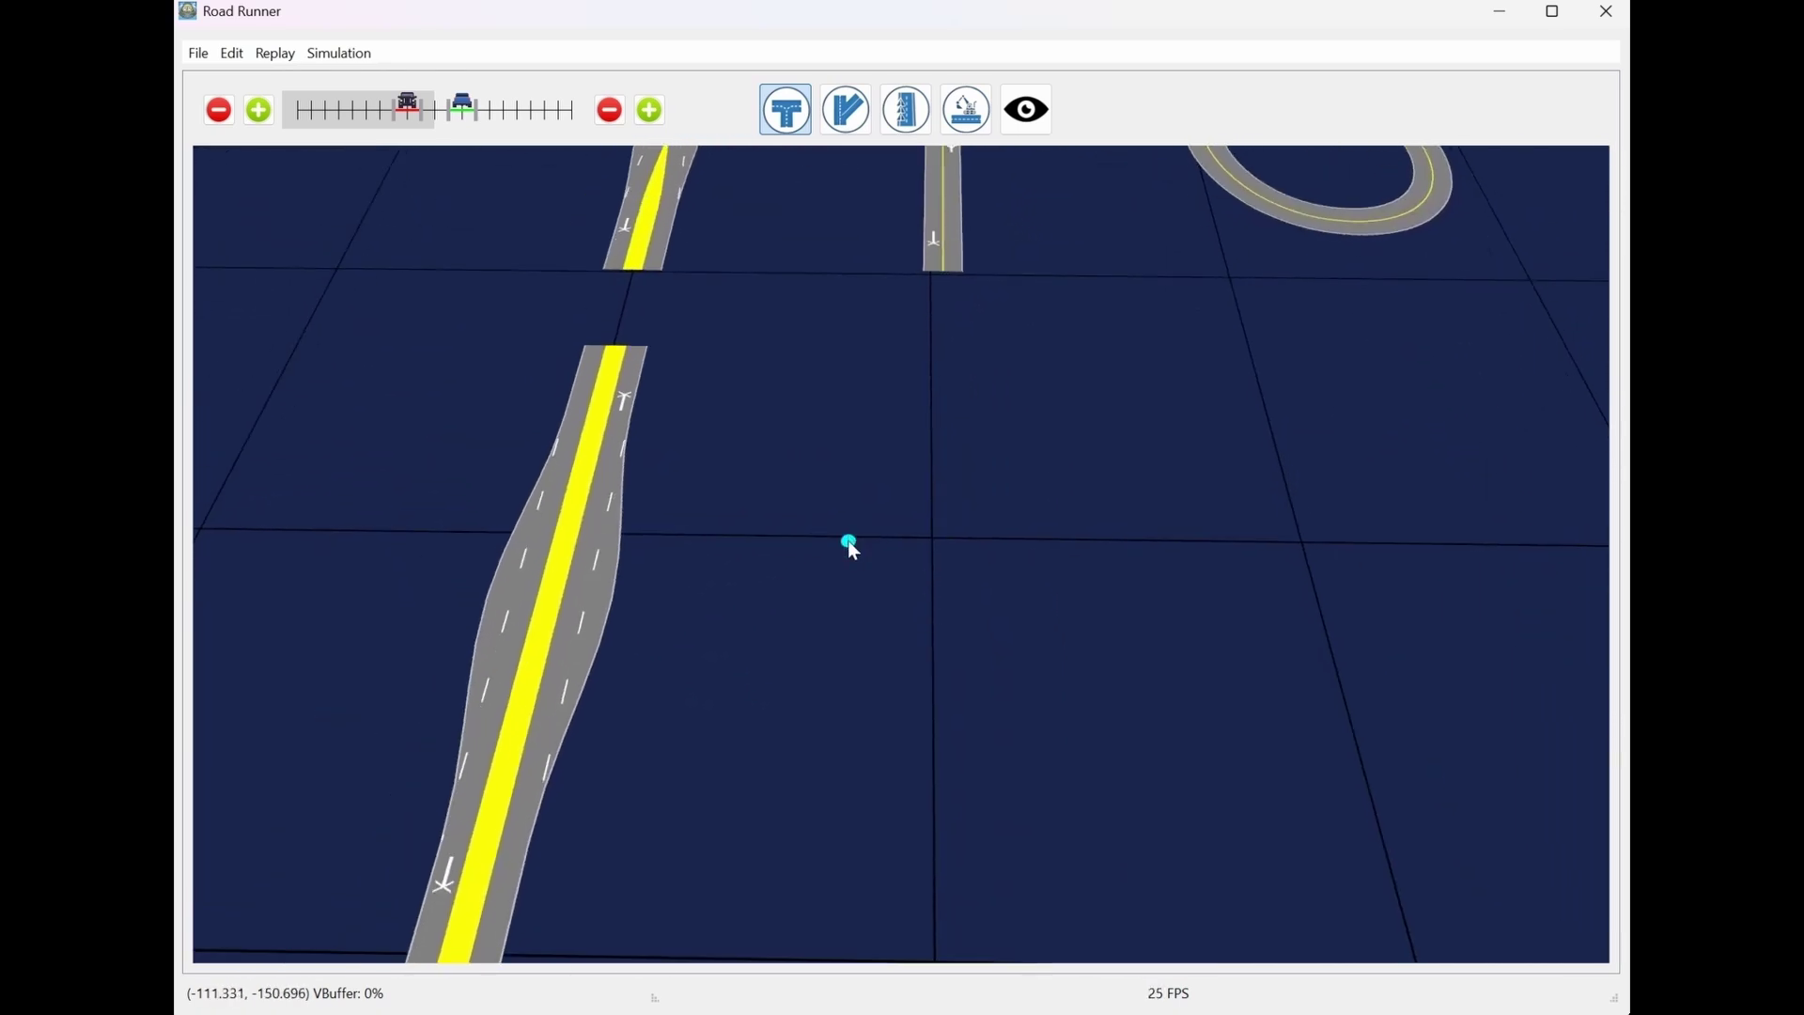
pyautogui.moveTo(1052, 330); pyautogui.dragTo(944, 615, button='middle')
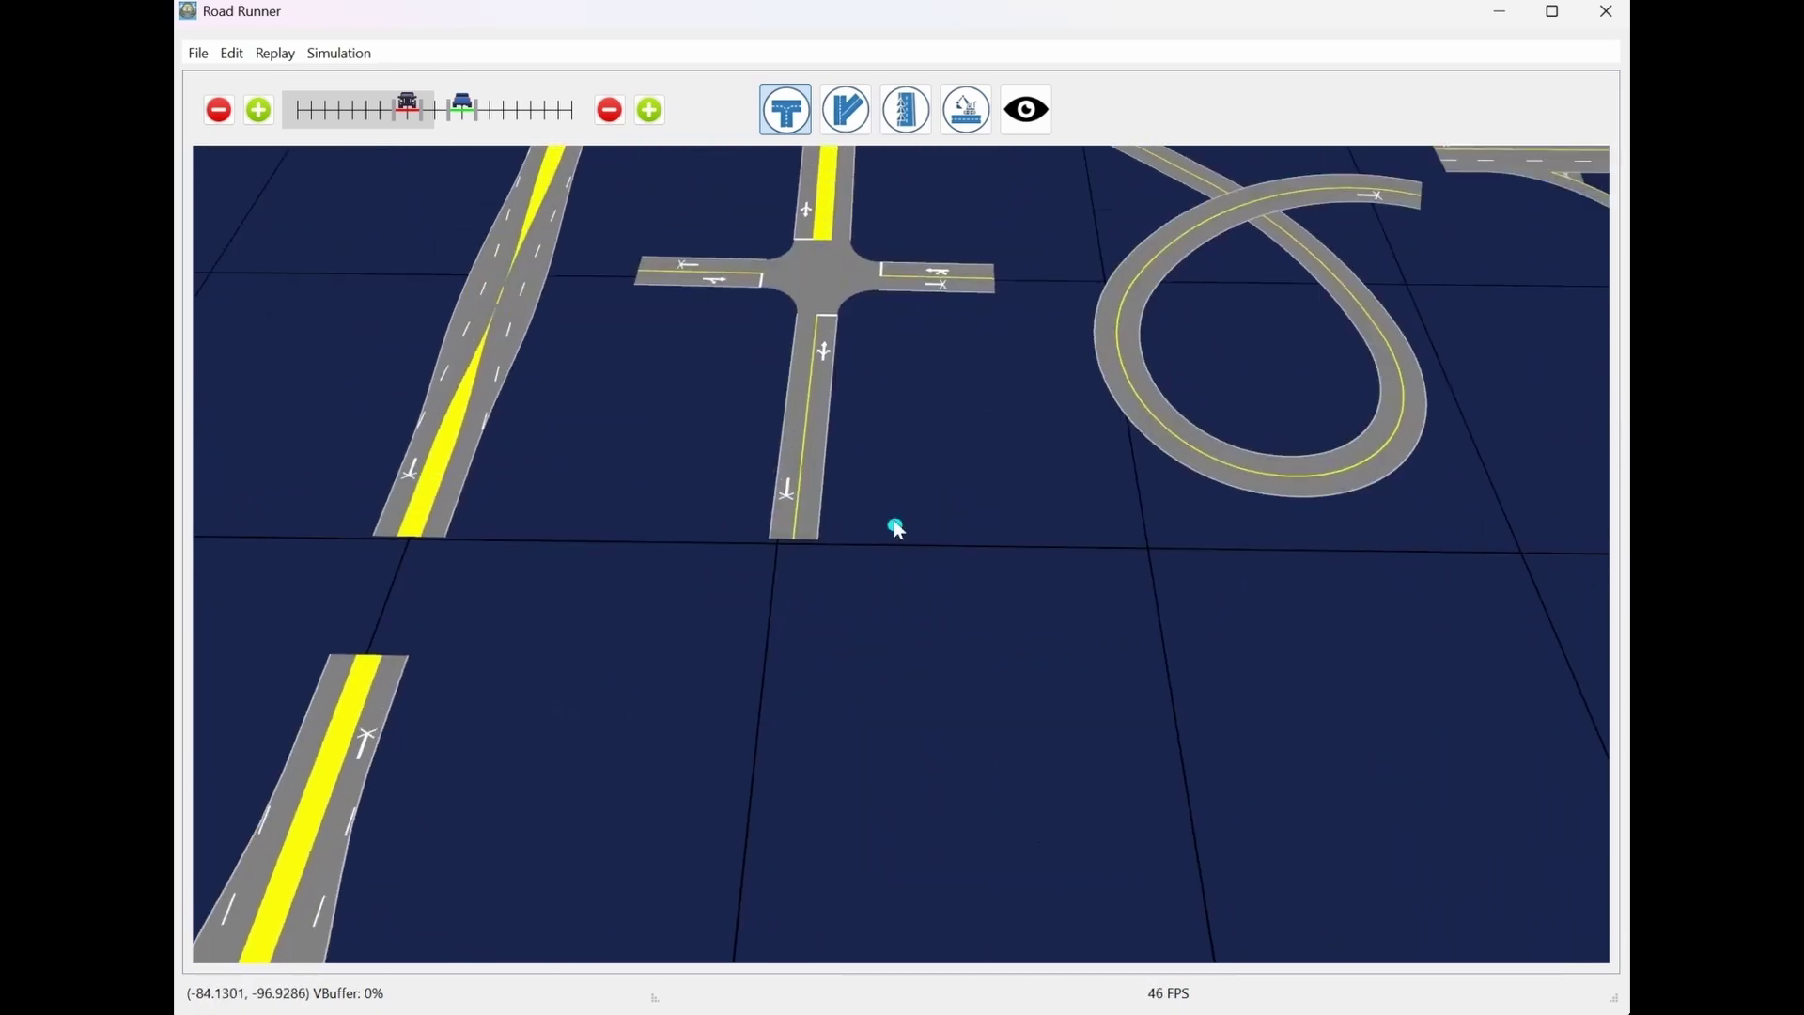
pyautogui.scroll(1, 892, 515)
pyautogui.moveTo(951, 362); pyautogui.dragTo(1045, 477, button='middle')
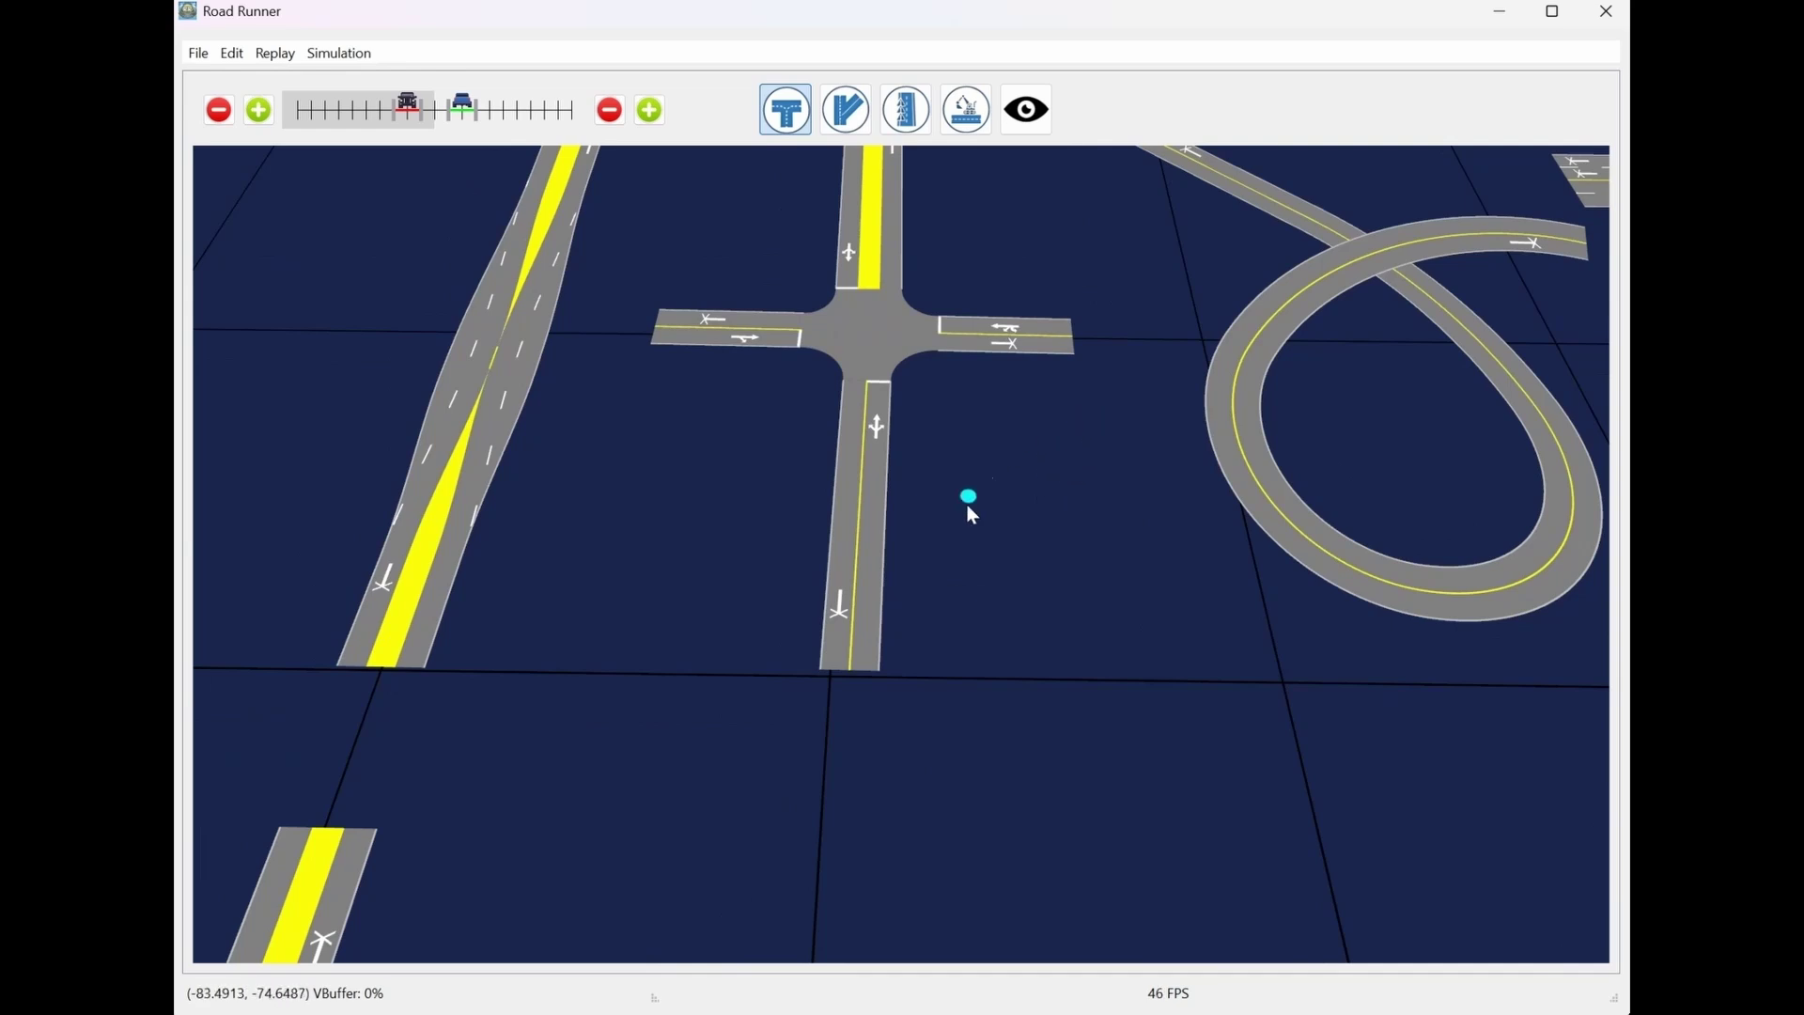
pyautogui.moveTo(978, 729); pyautogui.dragTo(1023, 632, button='middle')
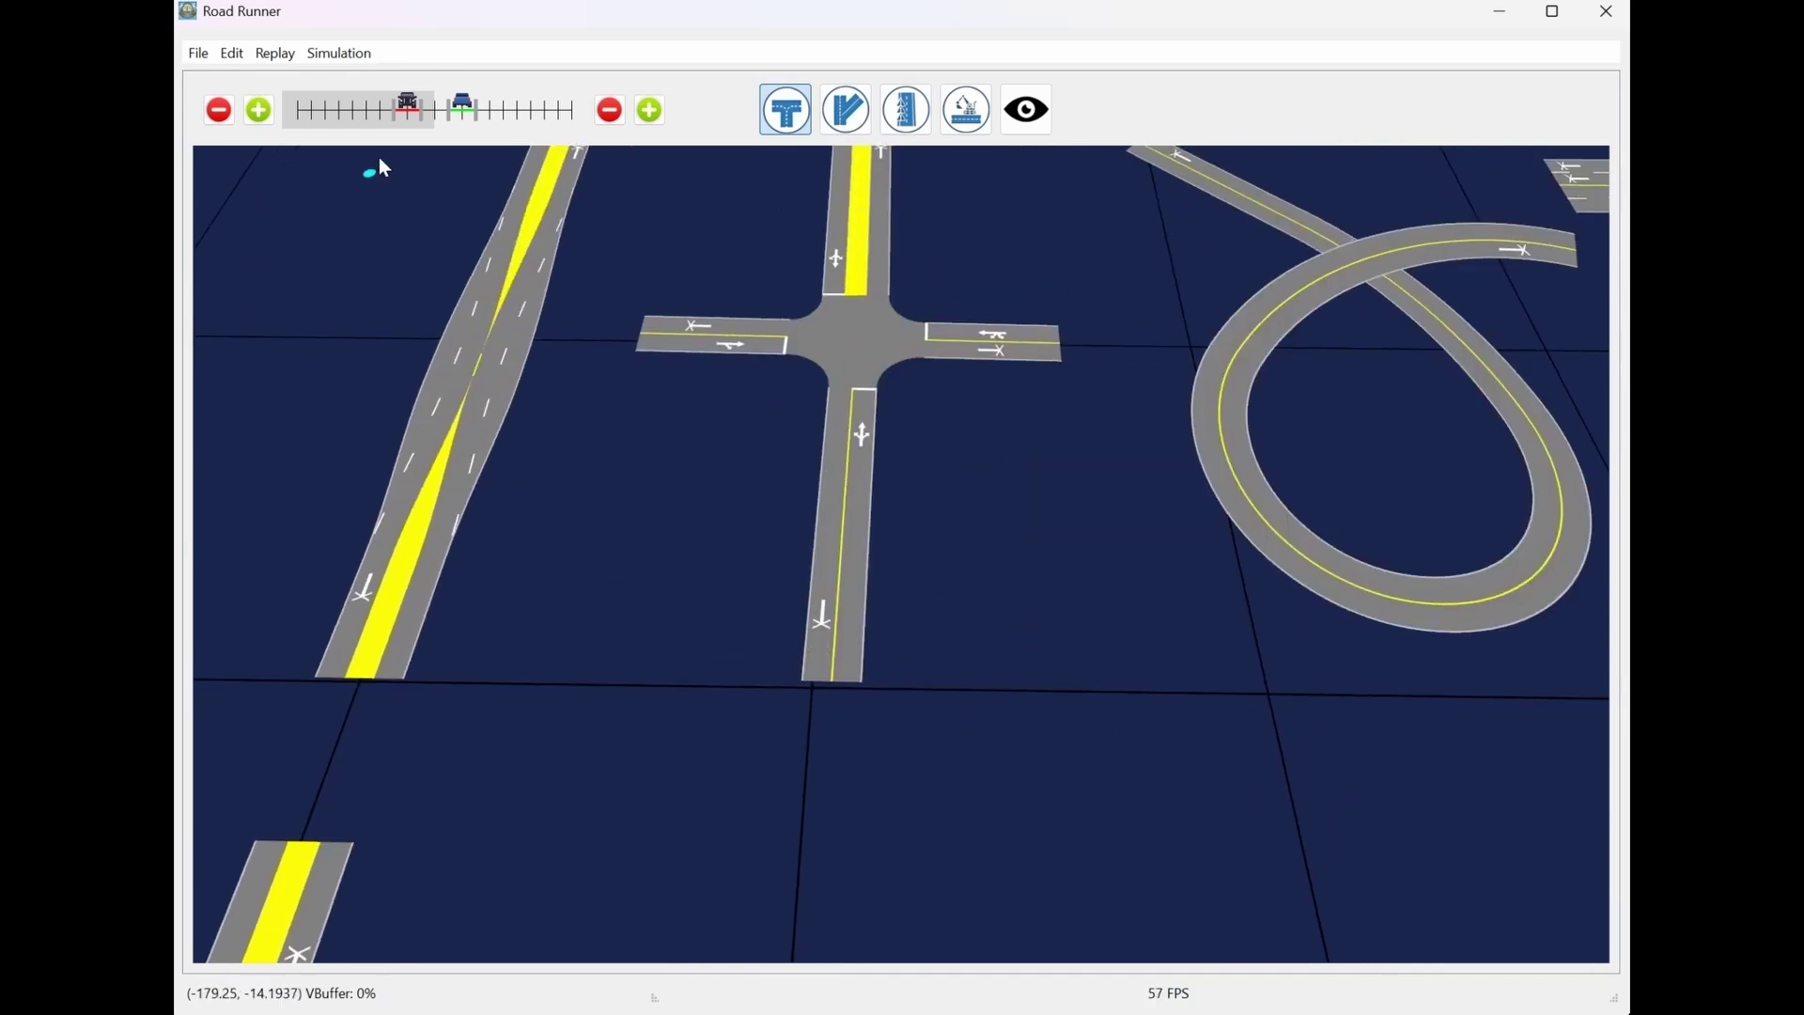
pyautogui.moveTo(406, 112); pyautogui.dragTo(420, 112)
pyautogui.moveTo(461, 112); pyautogui.dragTo(448, 112)
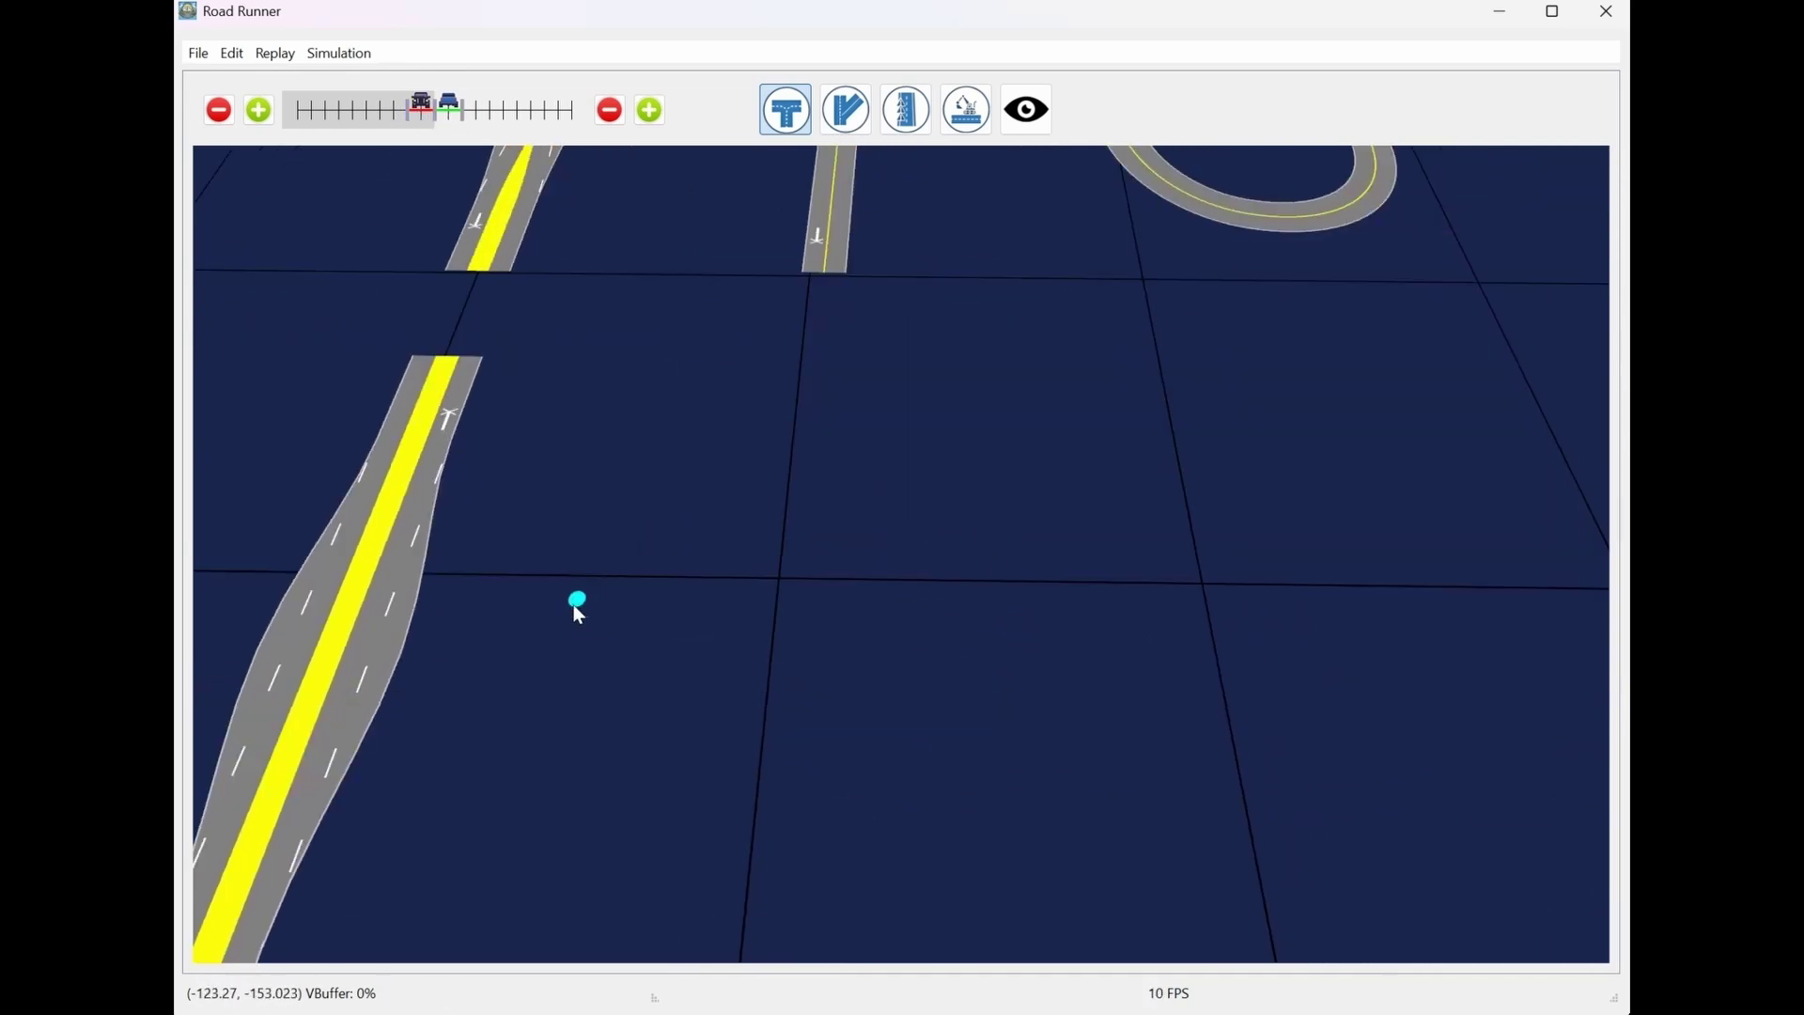
pyautogui.moveTo(575, 608); pyautogui.dragTo(1130, 624)
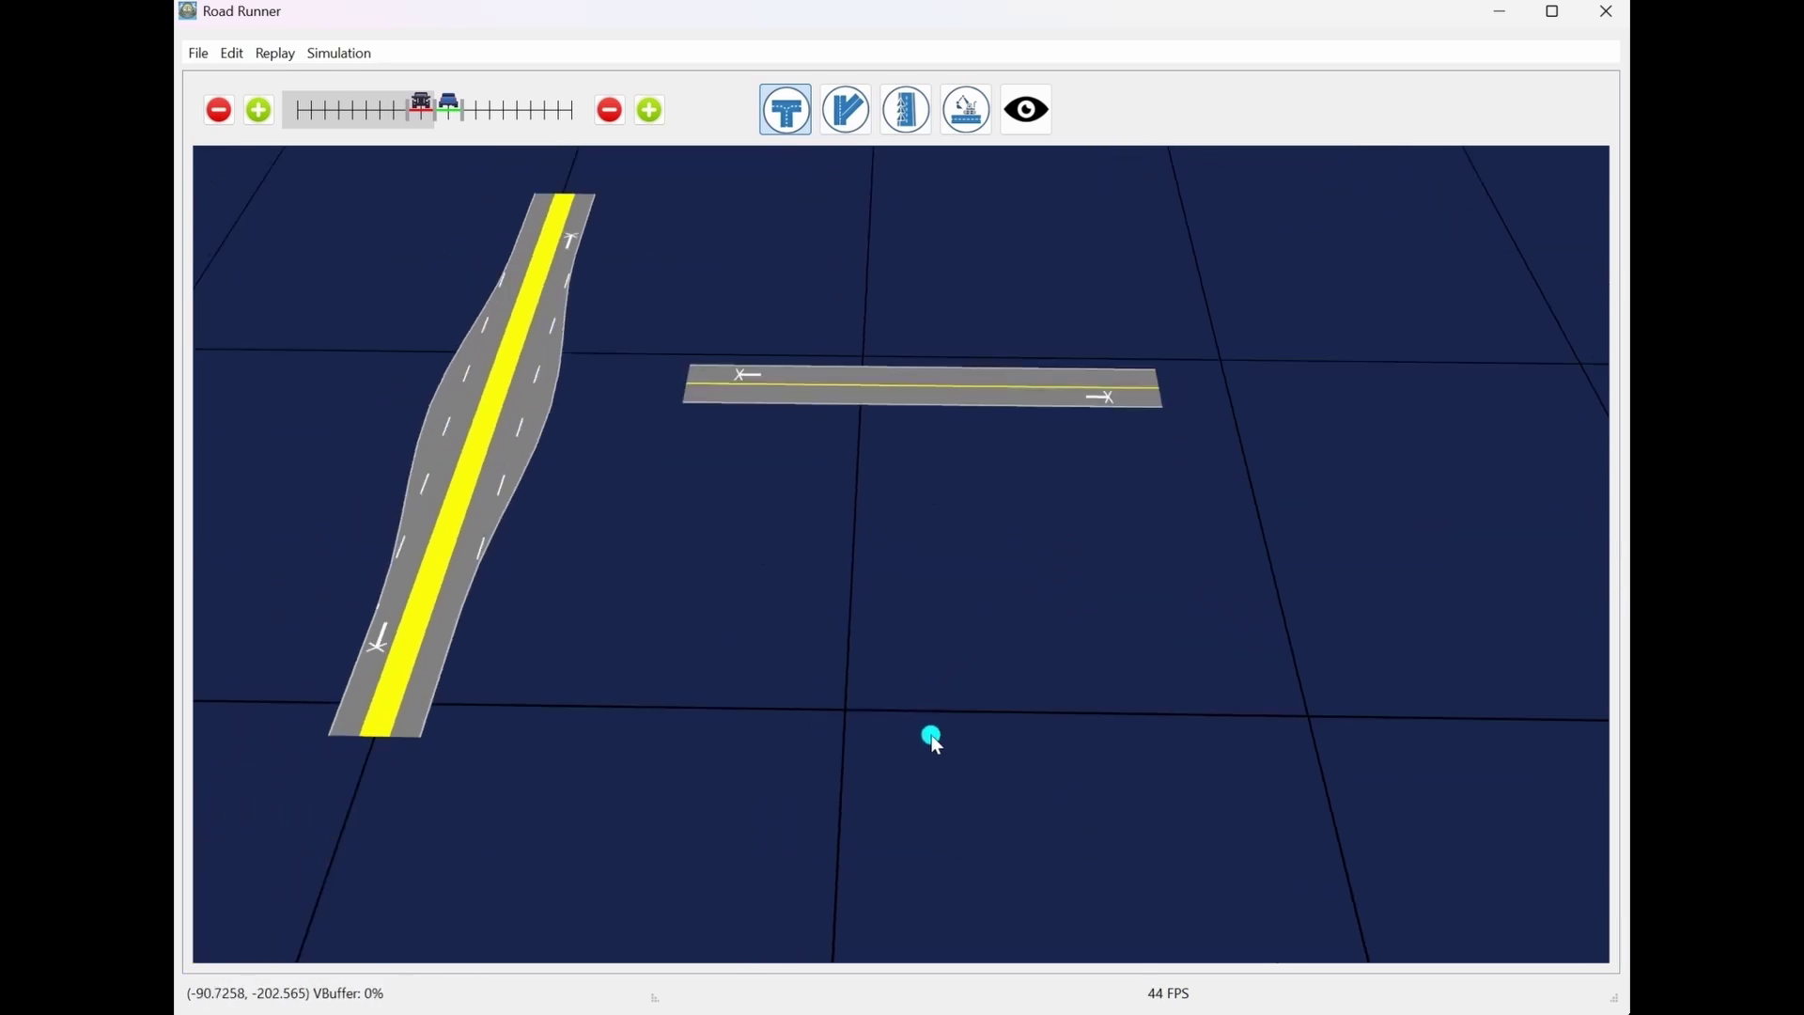
# Widen the profile's median again and draw a road from the south into the middle of the east-west road, forming a T-junction
pyautogui.moveTo(446, 102); pyautogui.dragTo(454, 110)
pyautogui.moveTo(906, 735); pyautogui.dragTo(916, 402)
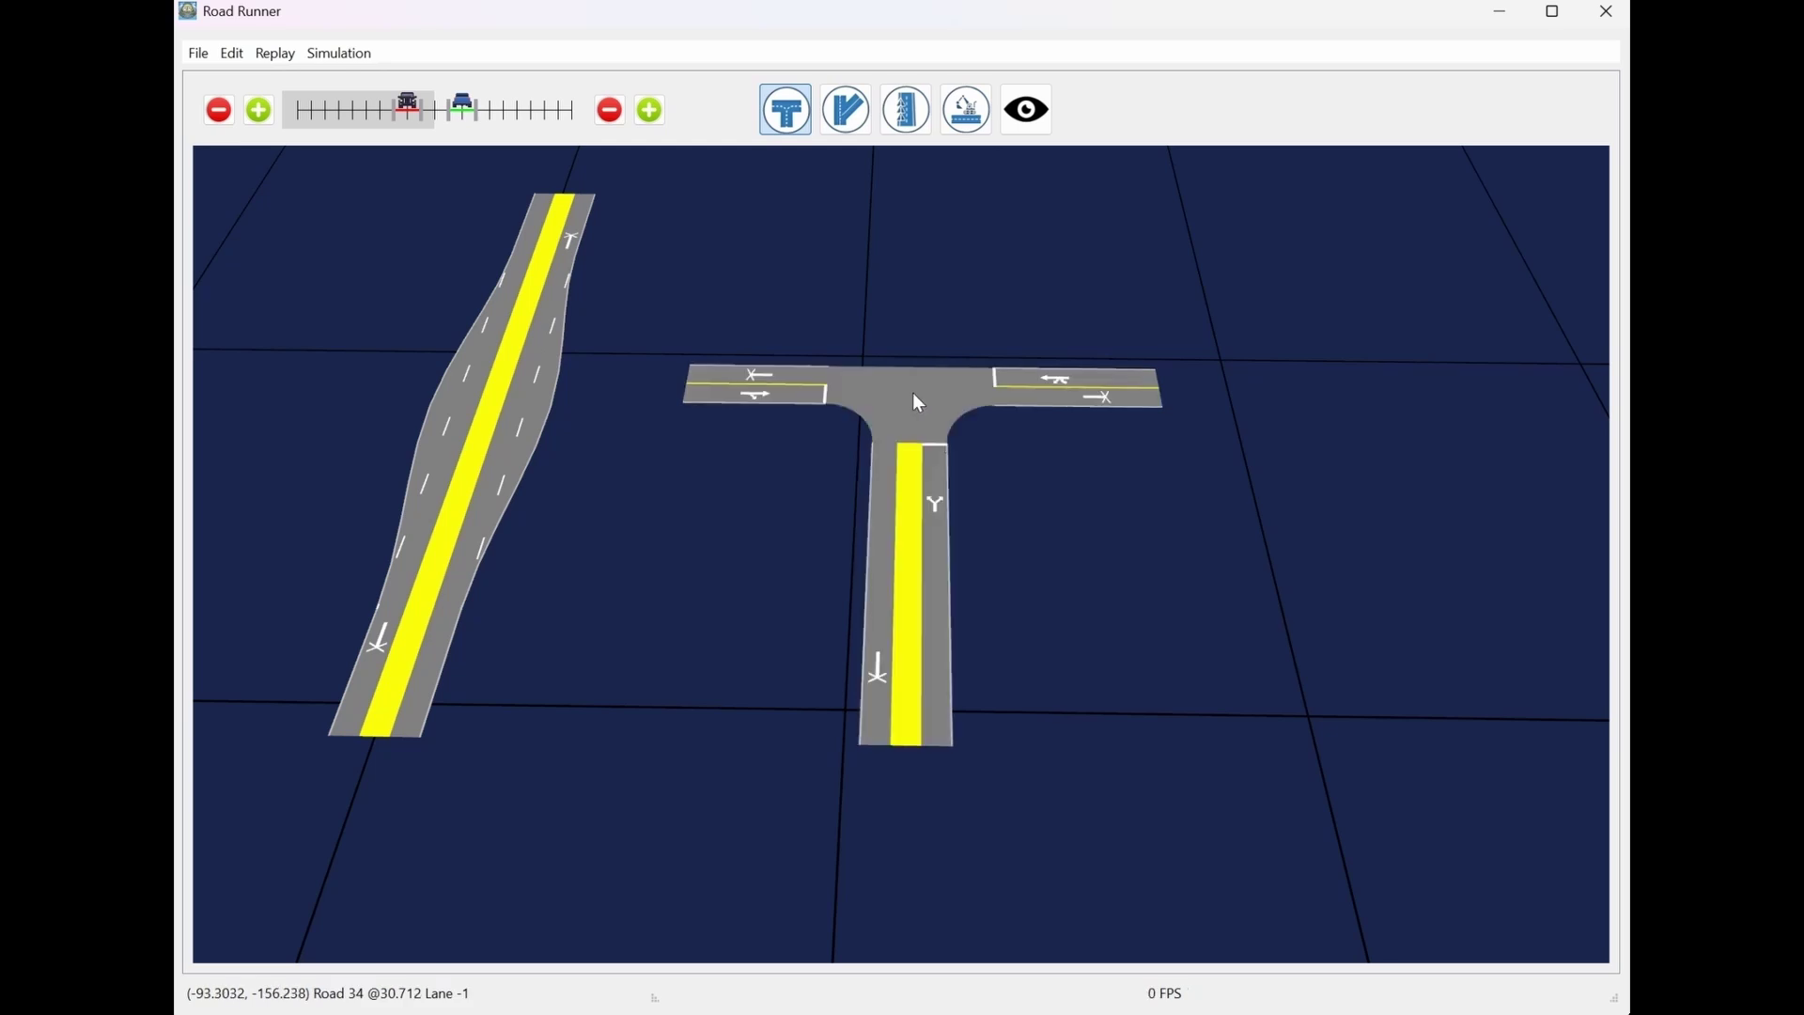
pyautogui.scroll(5, 913, 347)
pyautogui.moveTo(948, 331); pyautogui.dragTo(988, 411, button='middle')
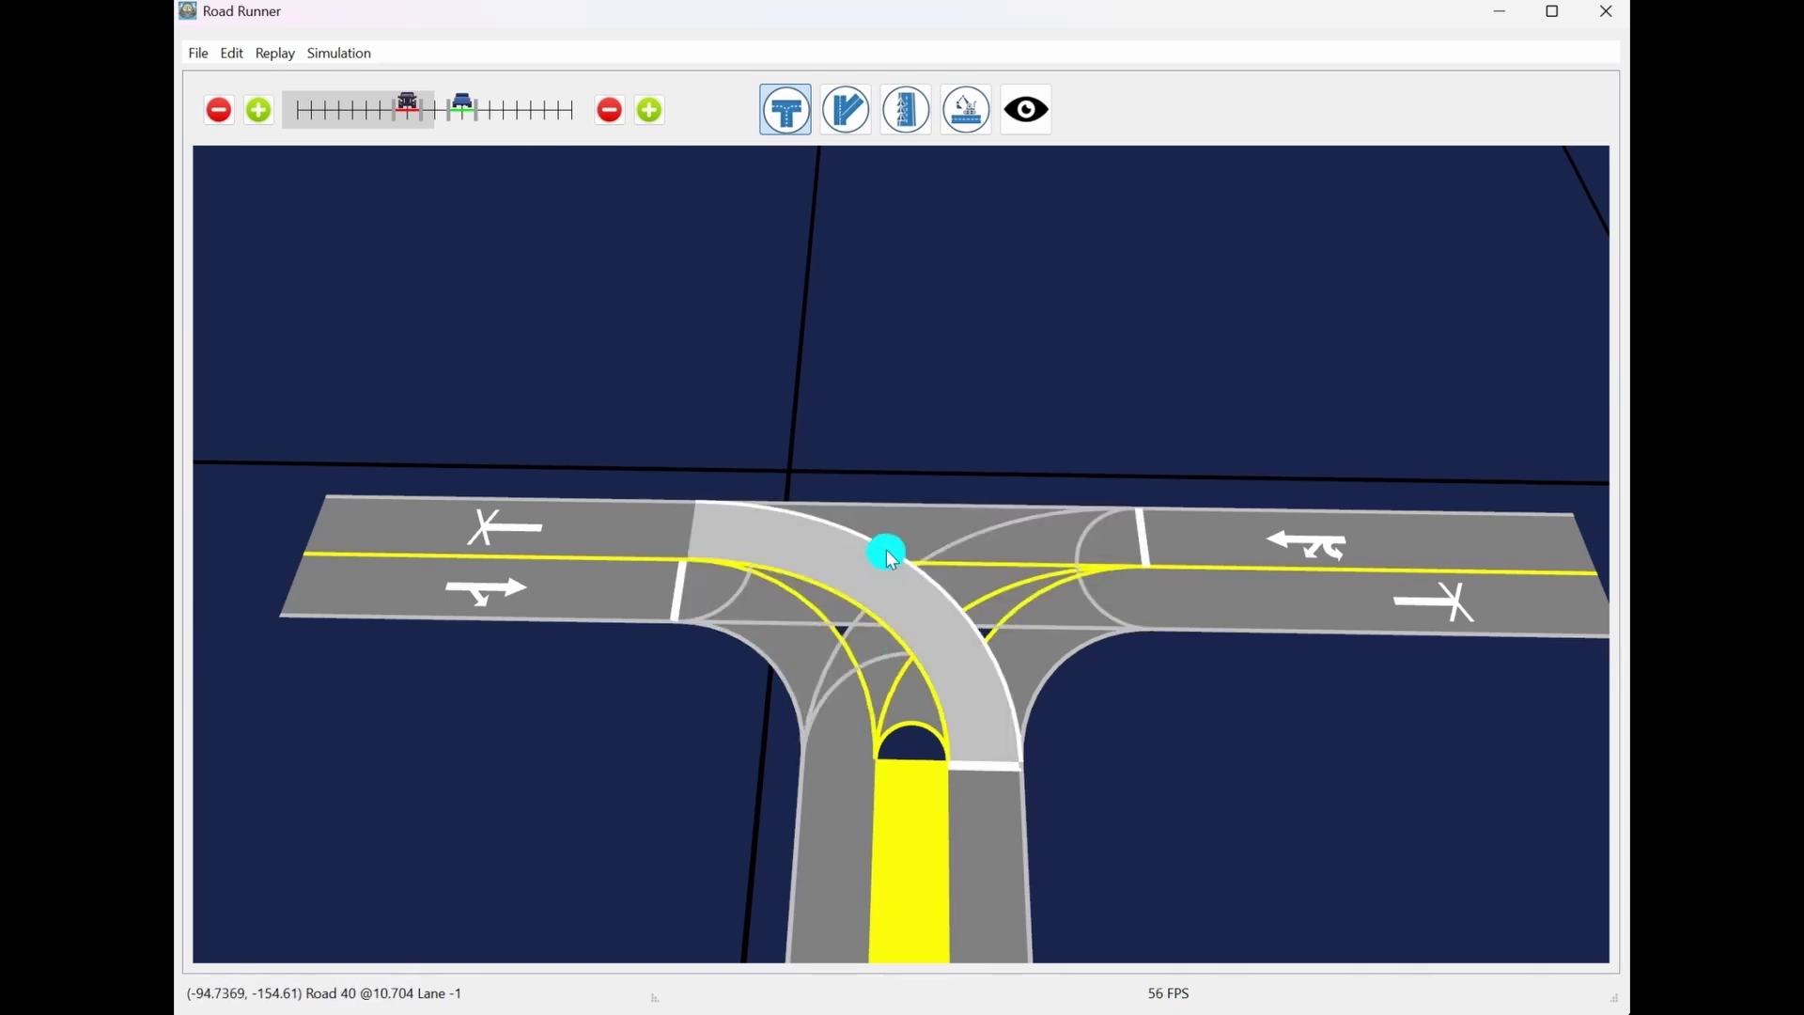
# Draw a northward road with a median from the middle of the T-junction, turning it into a four-way intersection
pyautogui.scroll(-5, 888, 532)
pyautogui.moveTo(933, 459); pyautogui.dragTo(962, 596, button='middle')
pyautogui.scroll(-1, 962, 595)
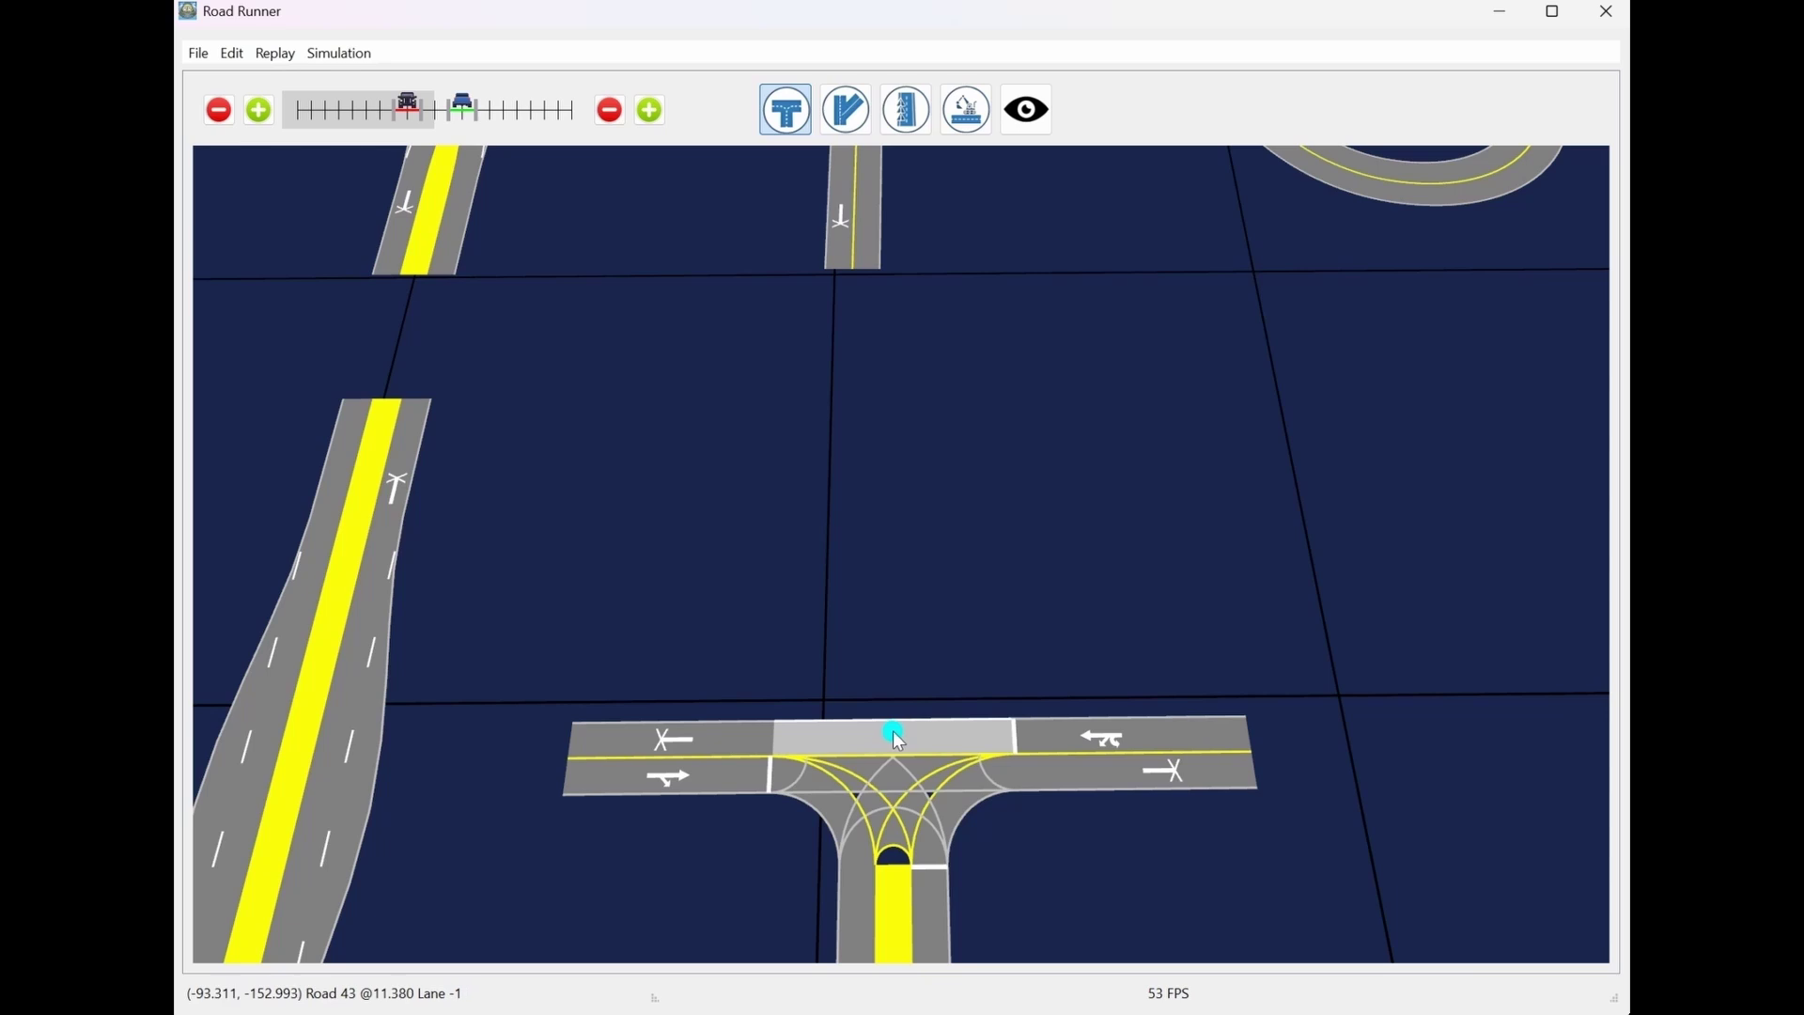
pyautogui.moveTo(892, 731); pyautogui.dragTo(895, 413)
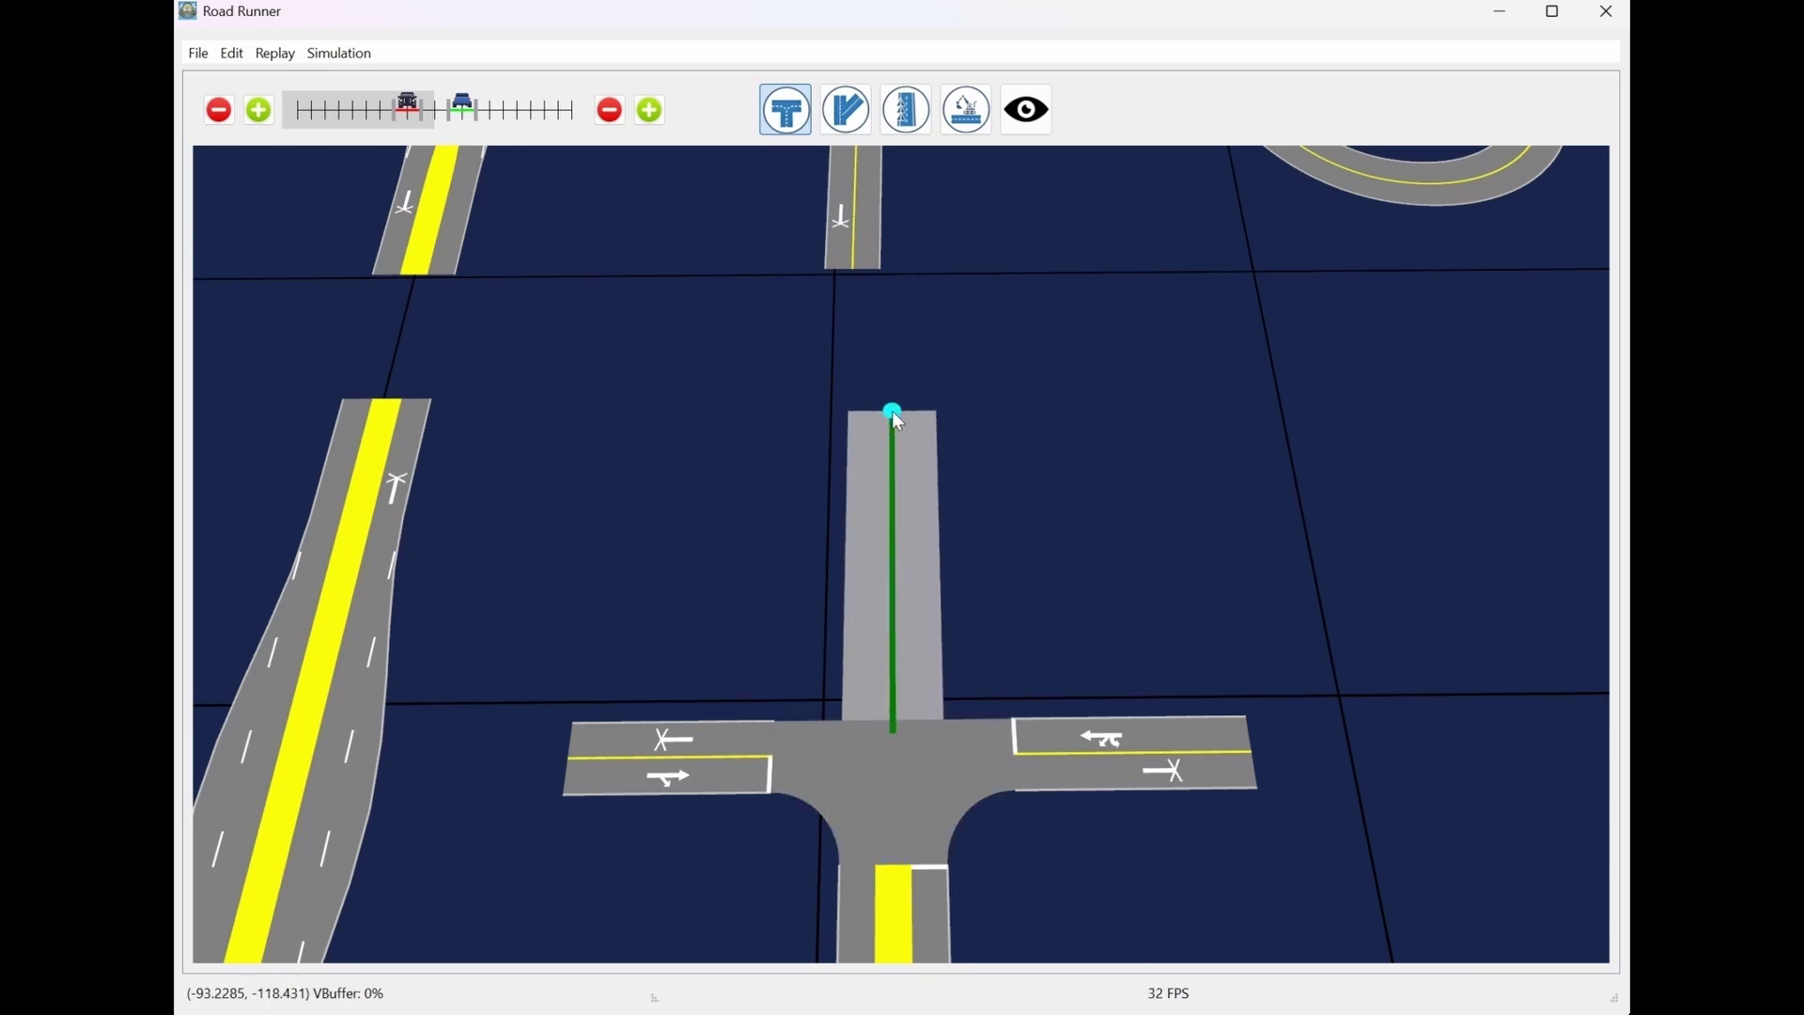
pyautogui.moveTo(894, 413); pyautogui.dragTo(893, 393)
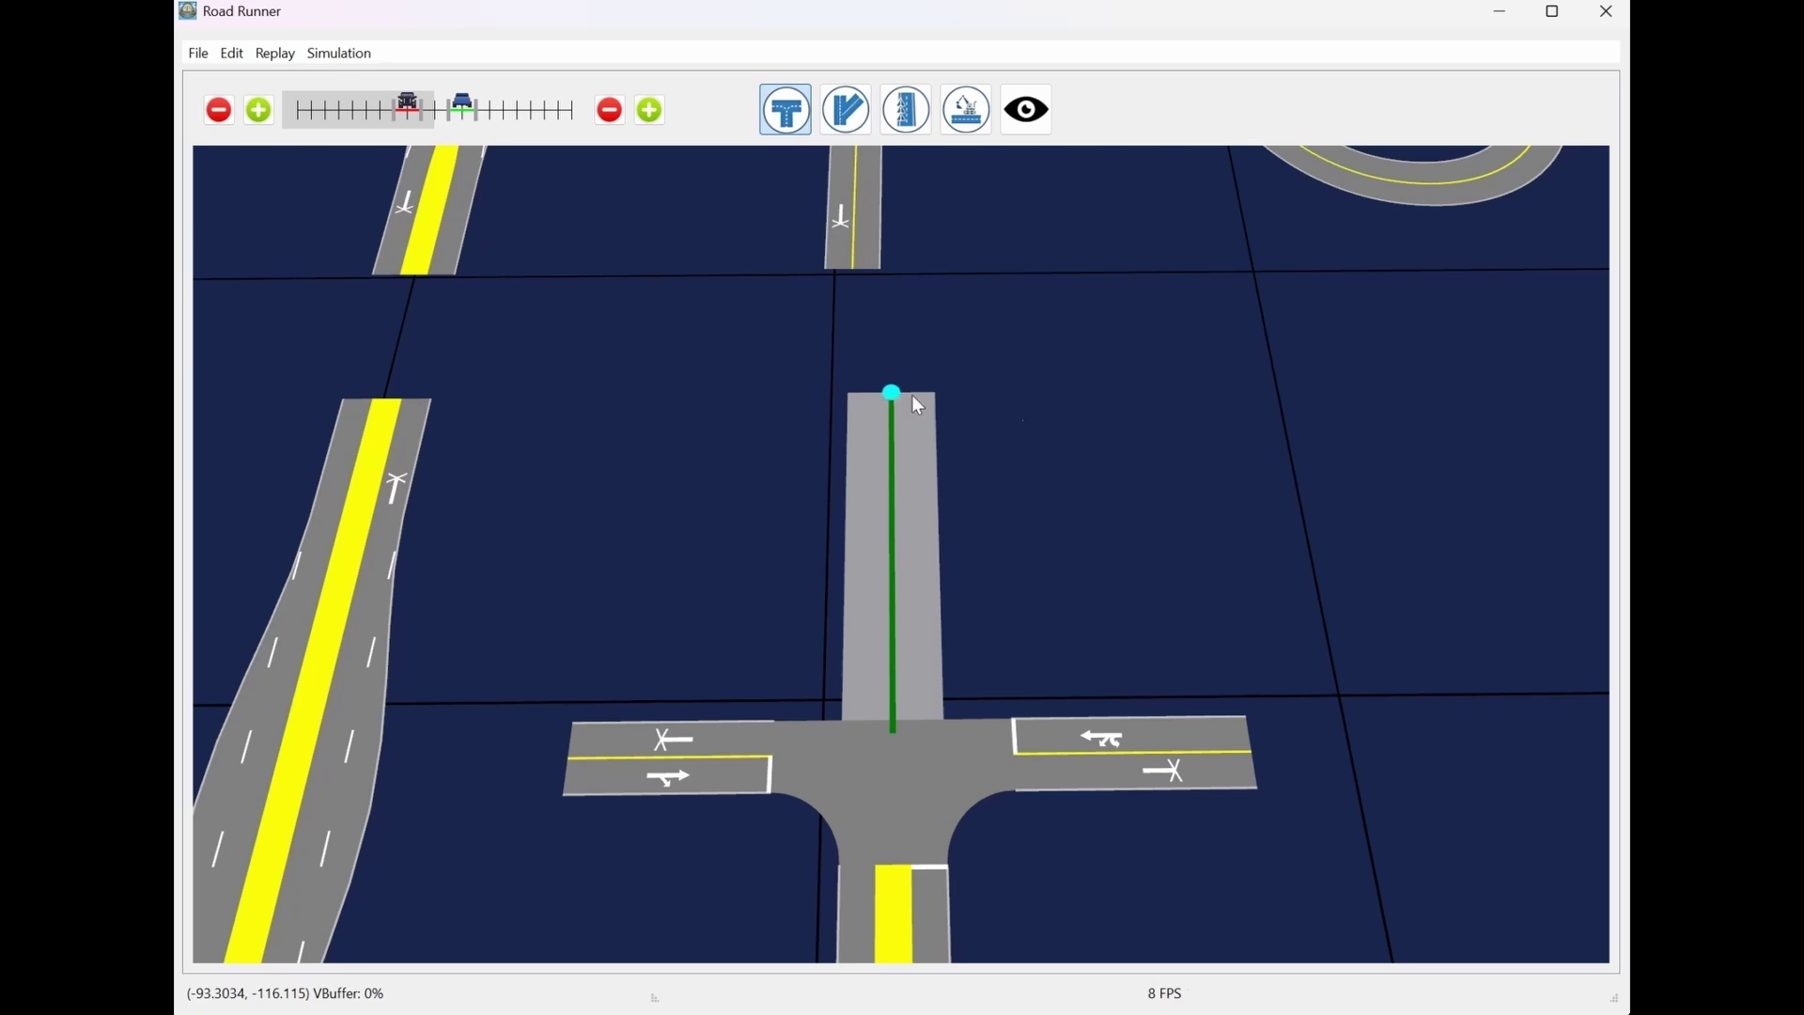
pyautogui.moveTo(1047, 511); pyautogui.dragTo(1055, 447, button='middle')
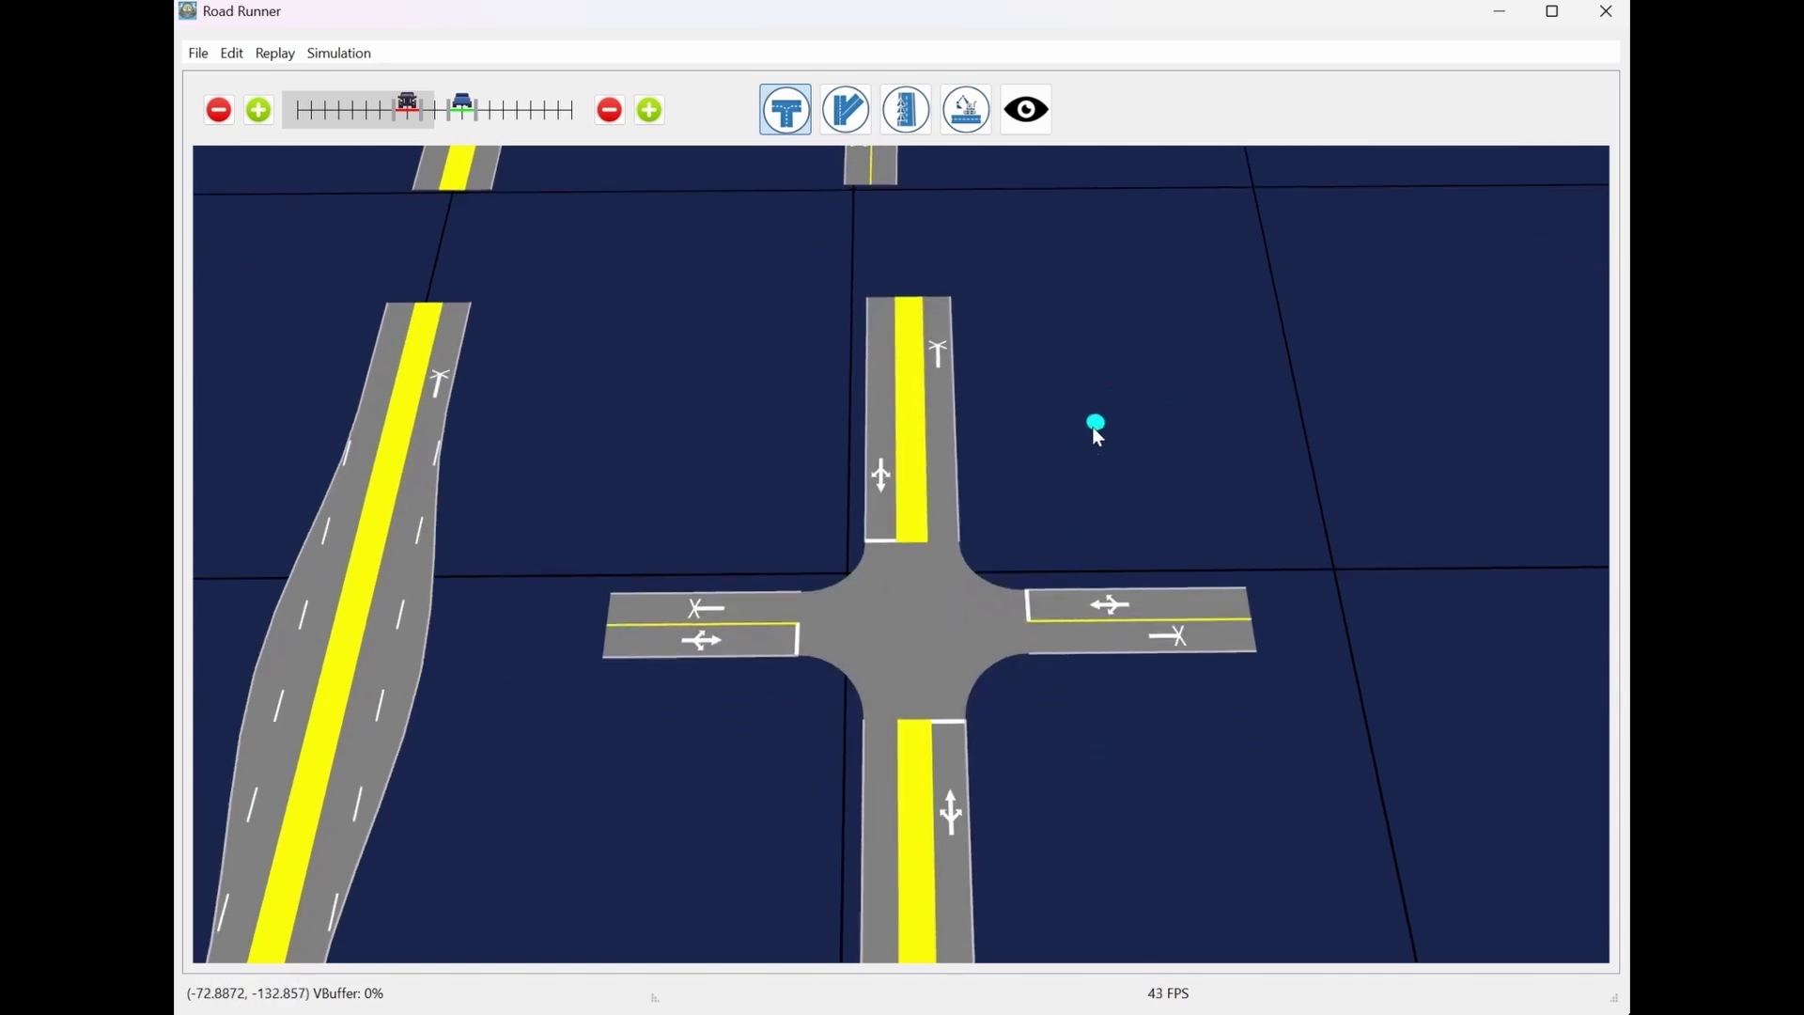
# Add a second southbound lane to the north road's section next to the intersection, shifting both lanes inward to replace the median
pyautogui.scroll(5, 1046, 470)
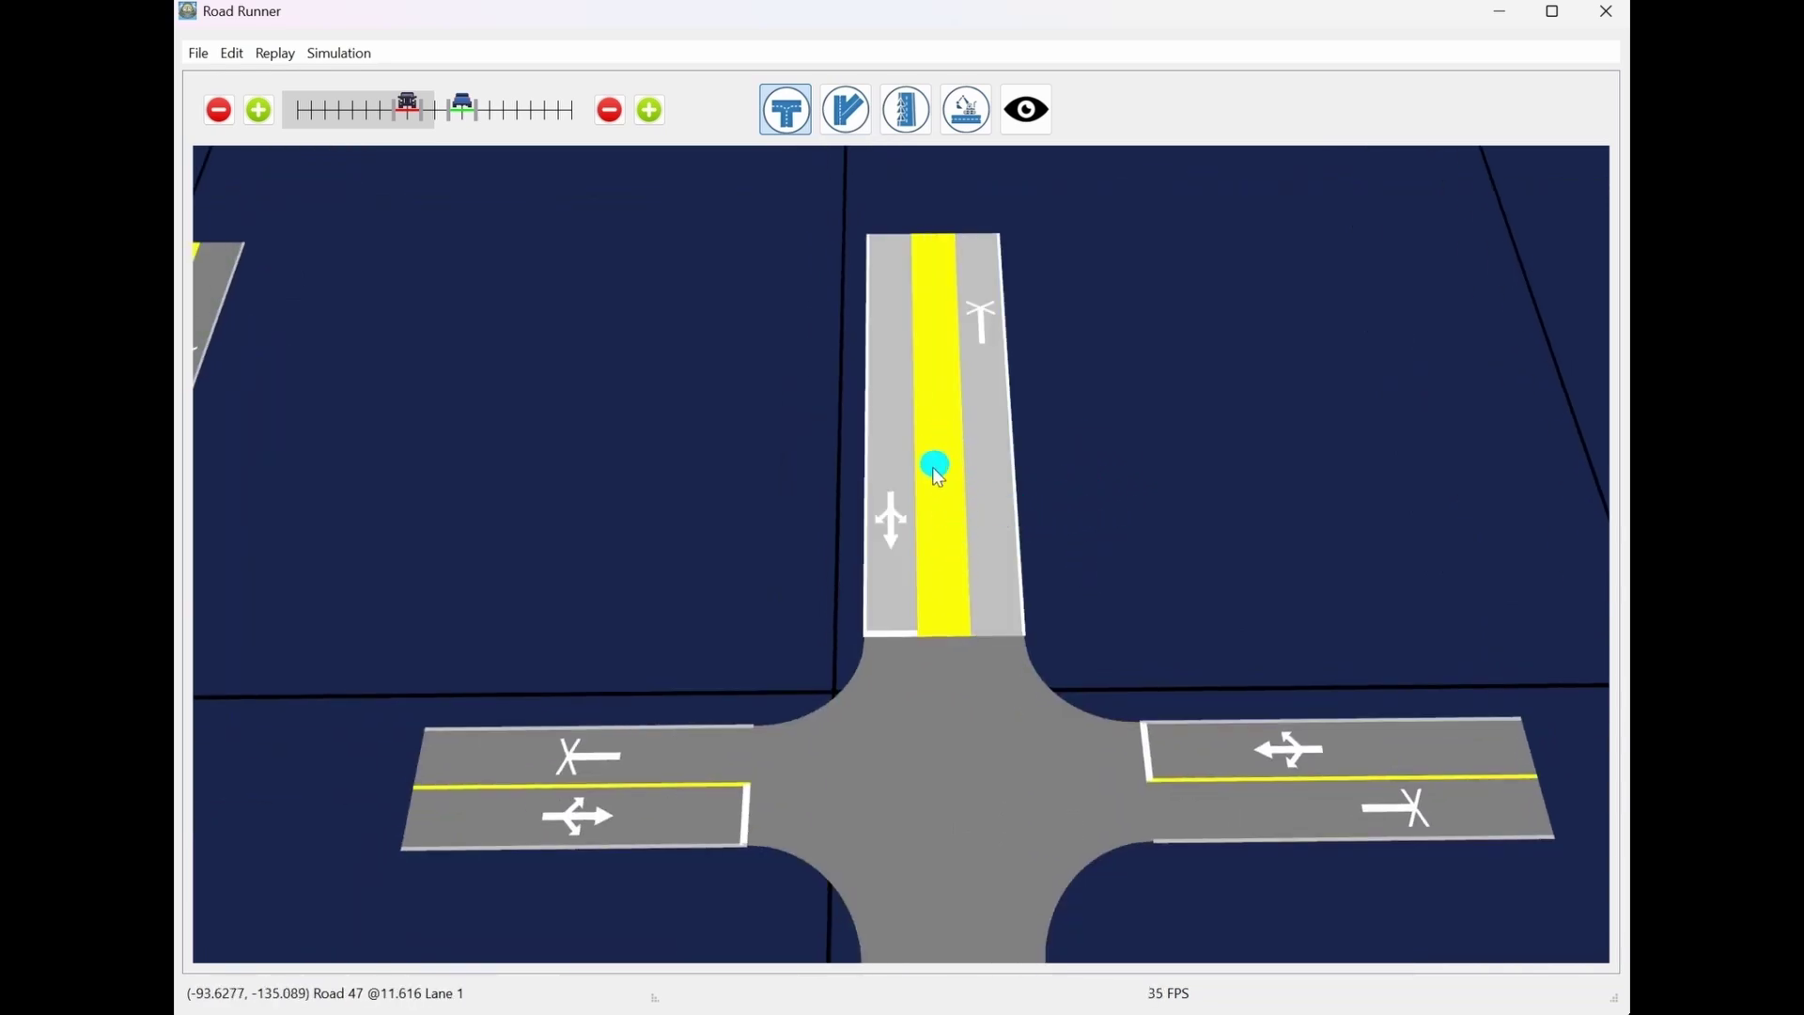
pyautogui.scroll(2, 944, 460)
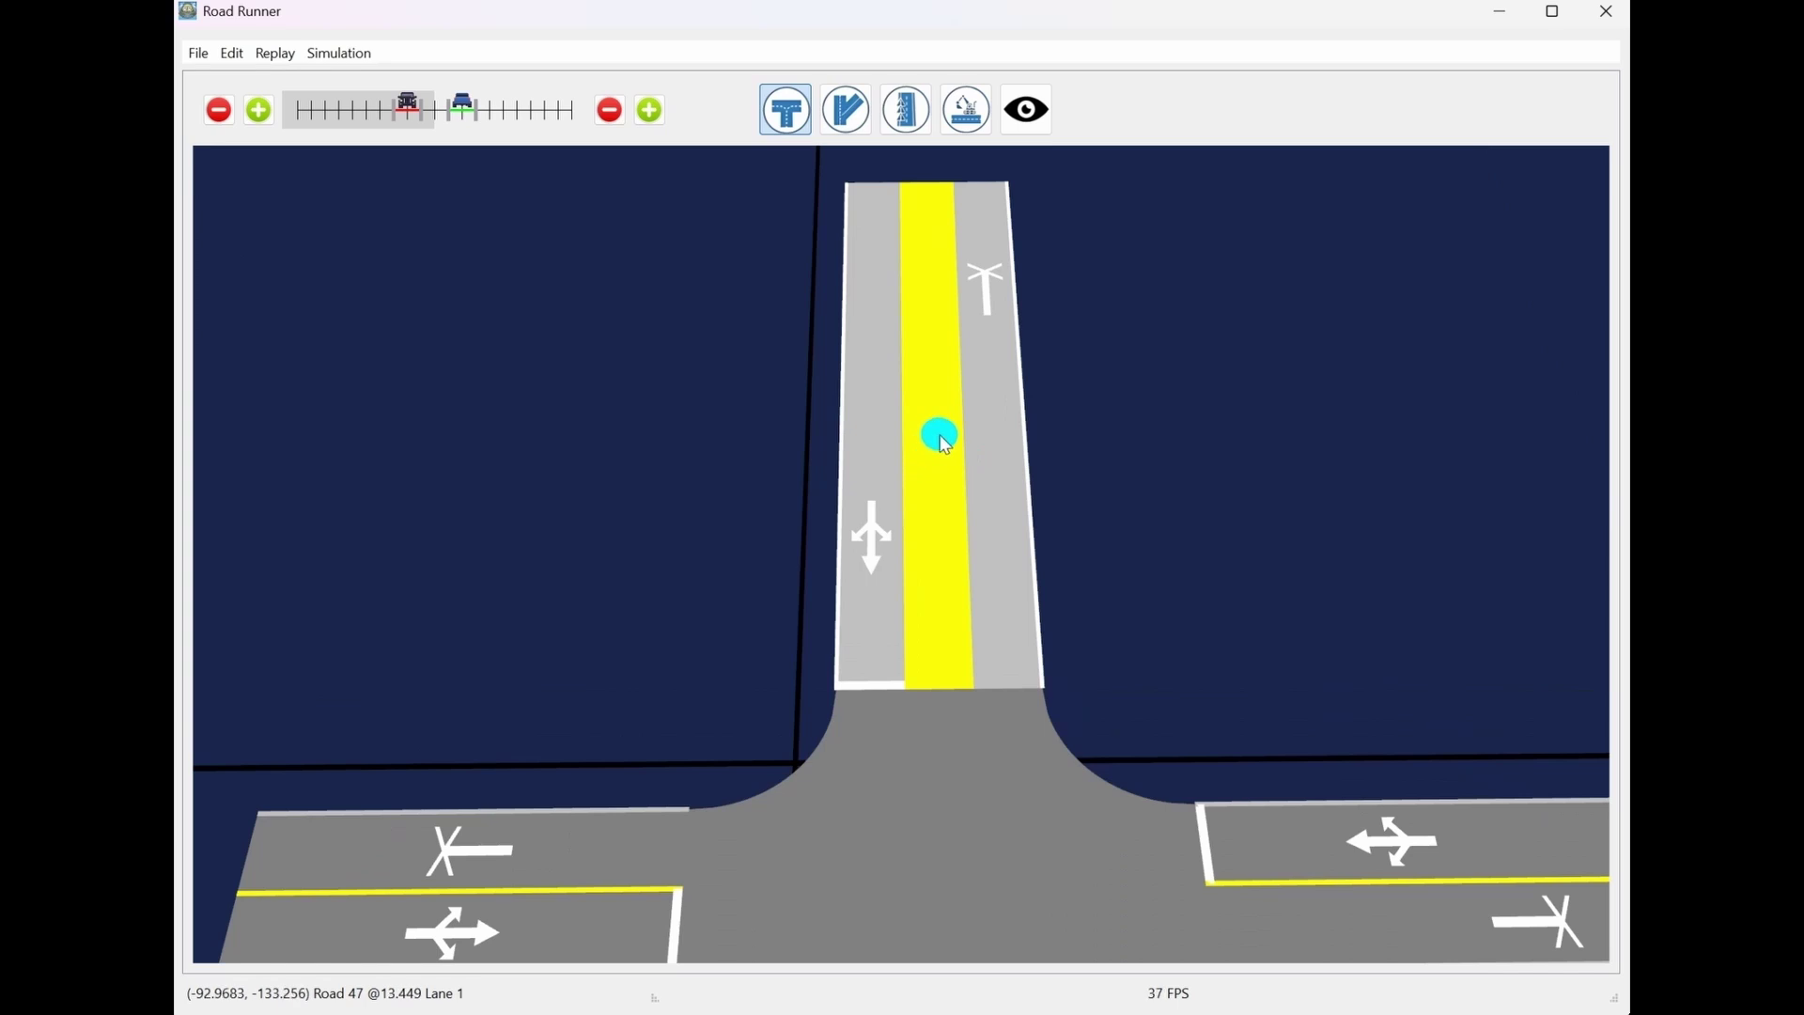
pyautogui.click(907, 127)
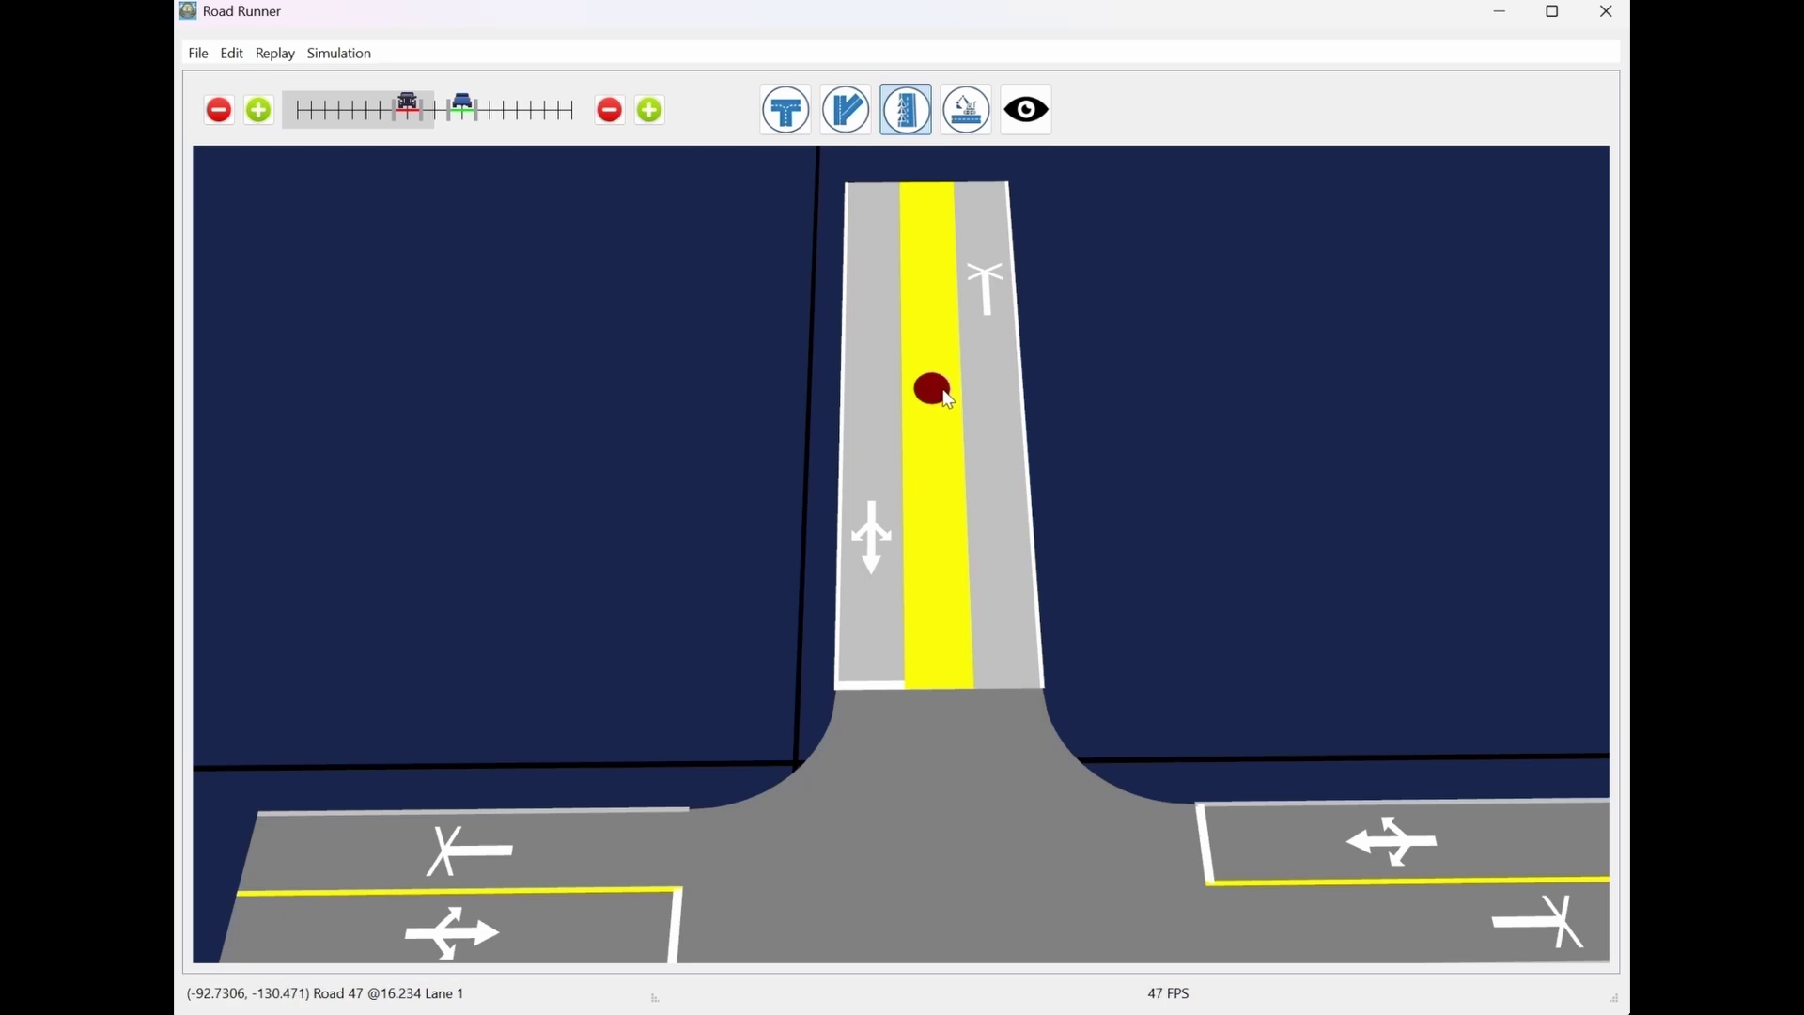
pyautogui.click(937, 424)
pyautogui.moveTo(939, 431); pyautogui.dragTo(948, 658)
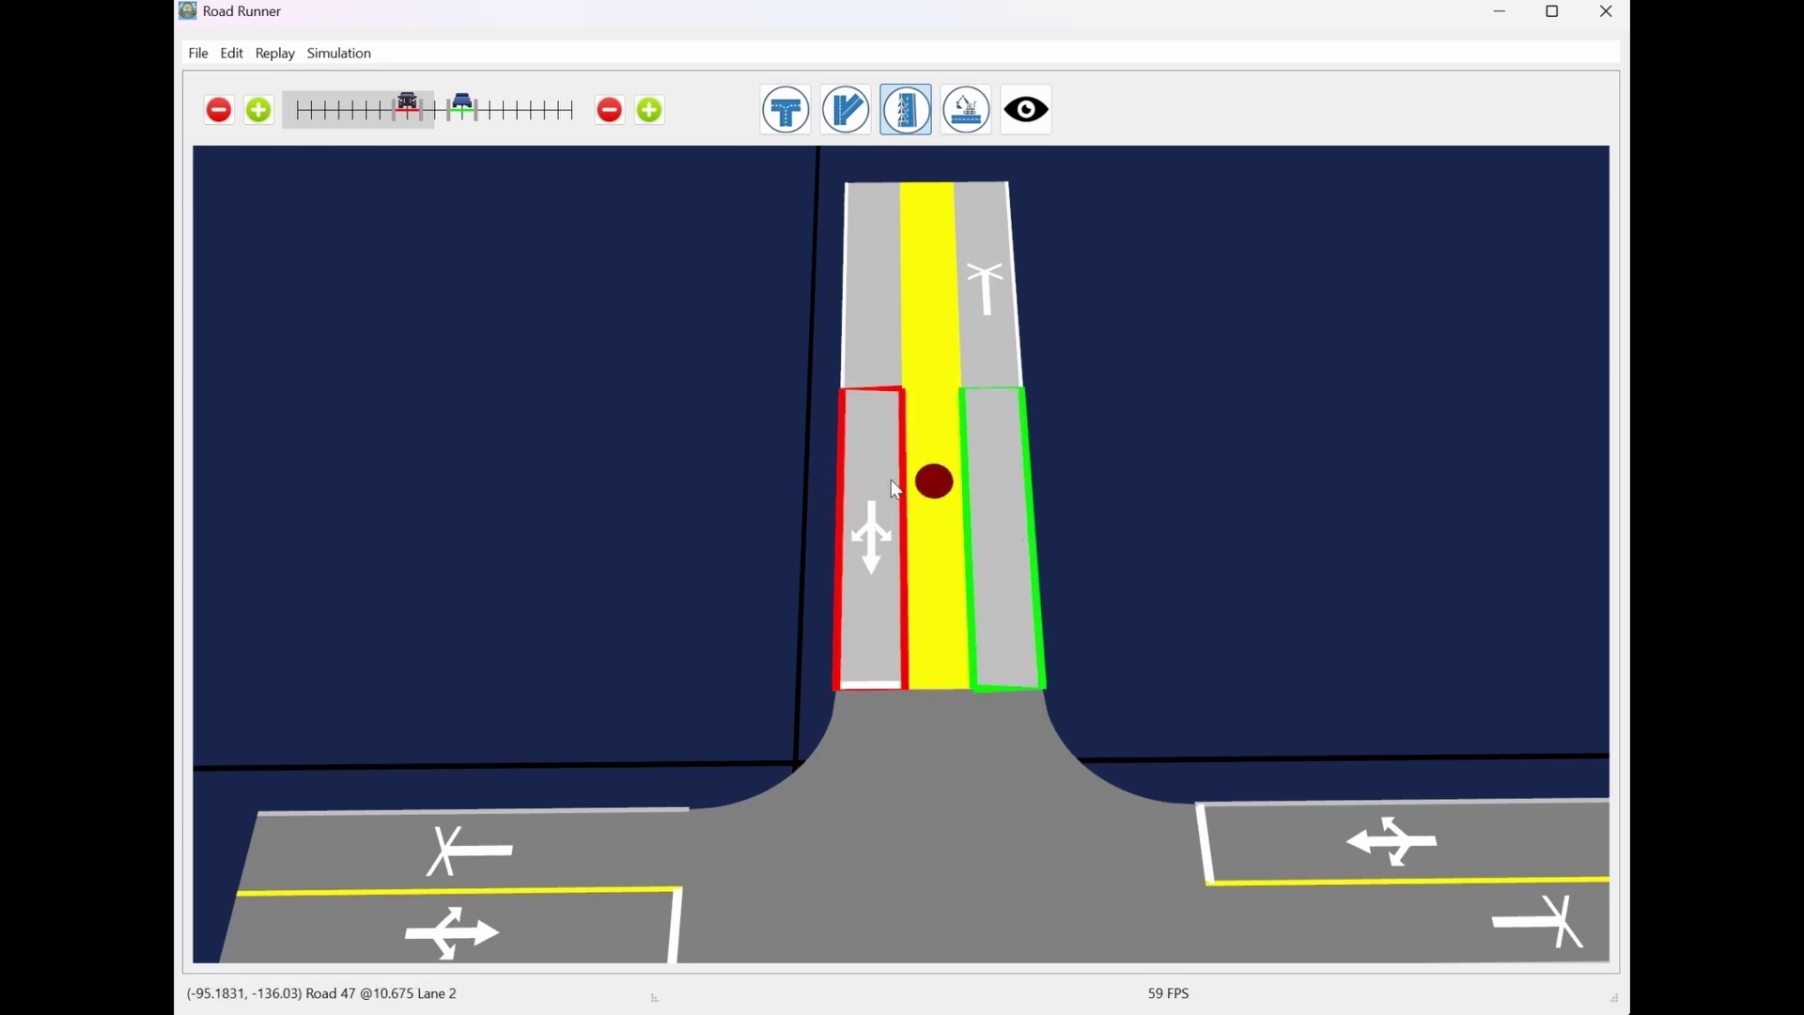
pyautogui.click(265, 116)
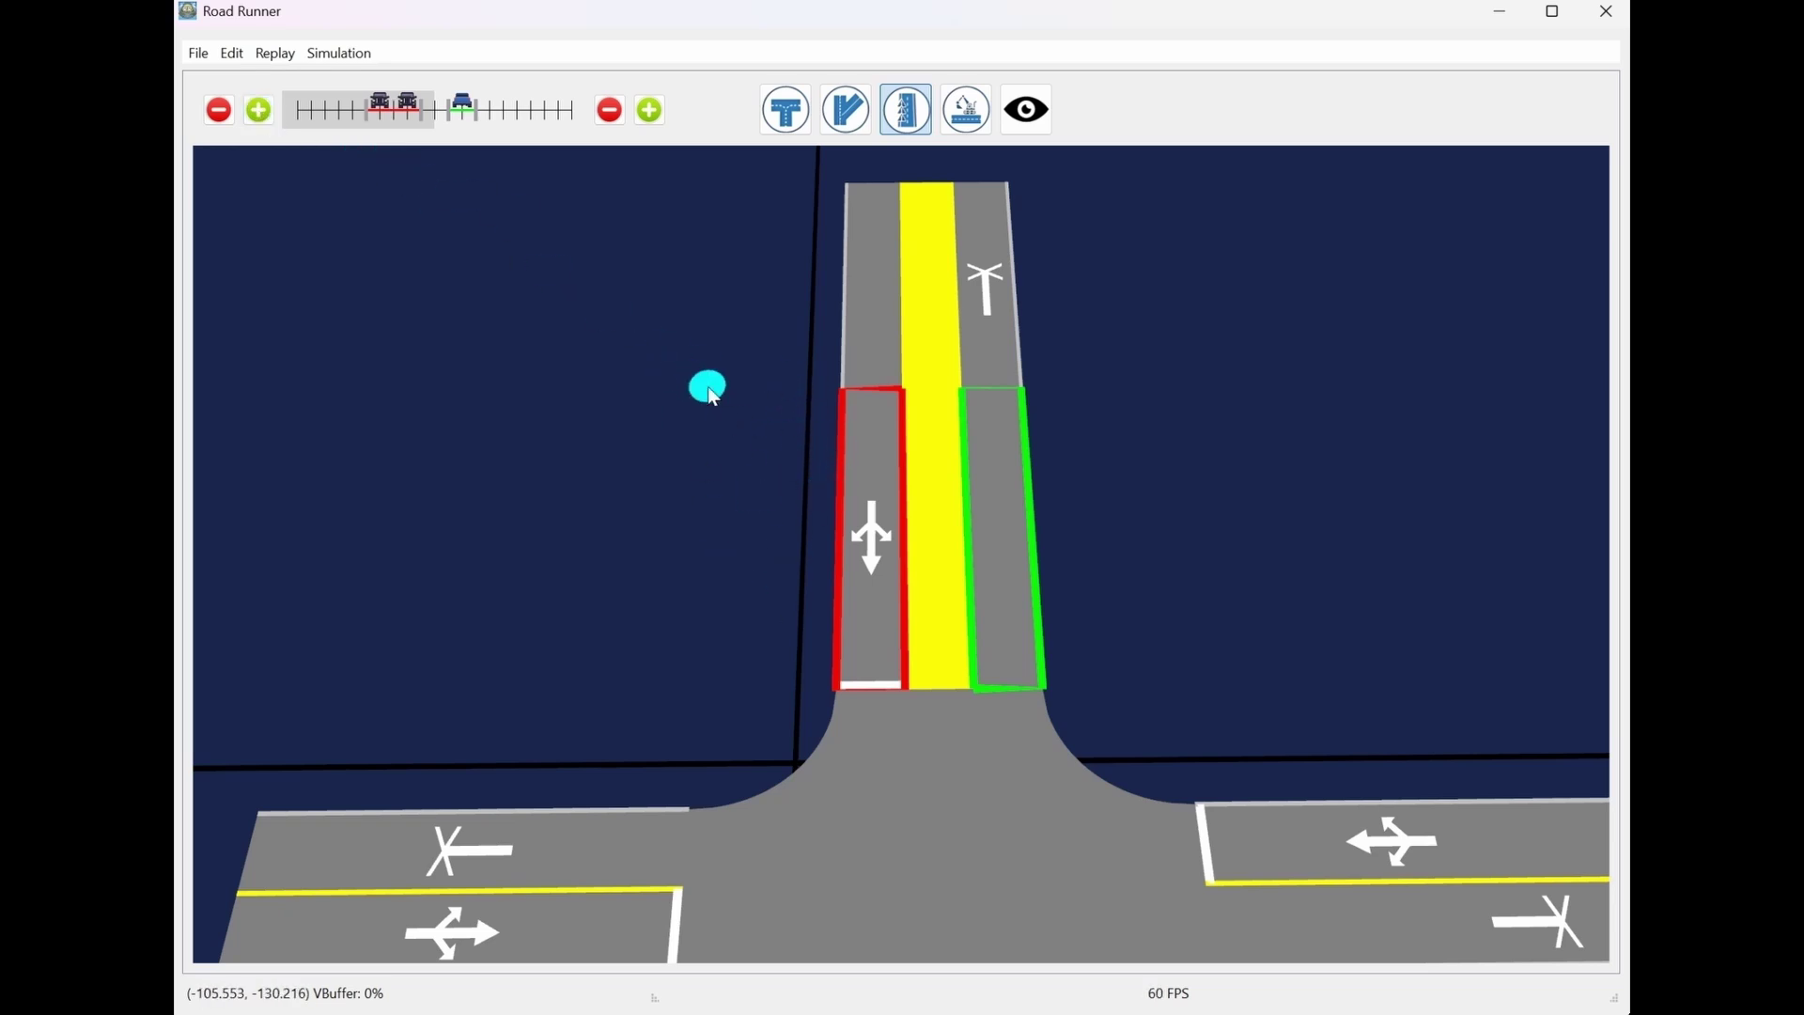
pyautogui.moveTo(408, 120); pyautogui.dragTo(434, 121)
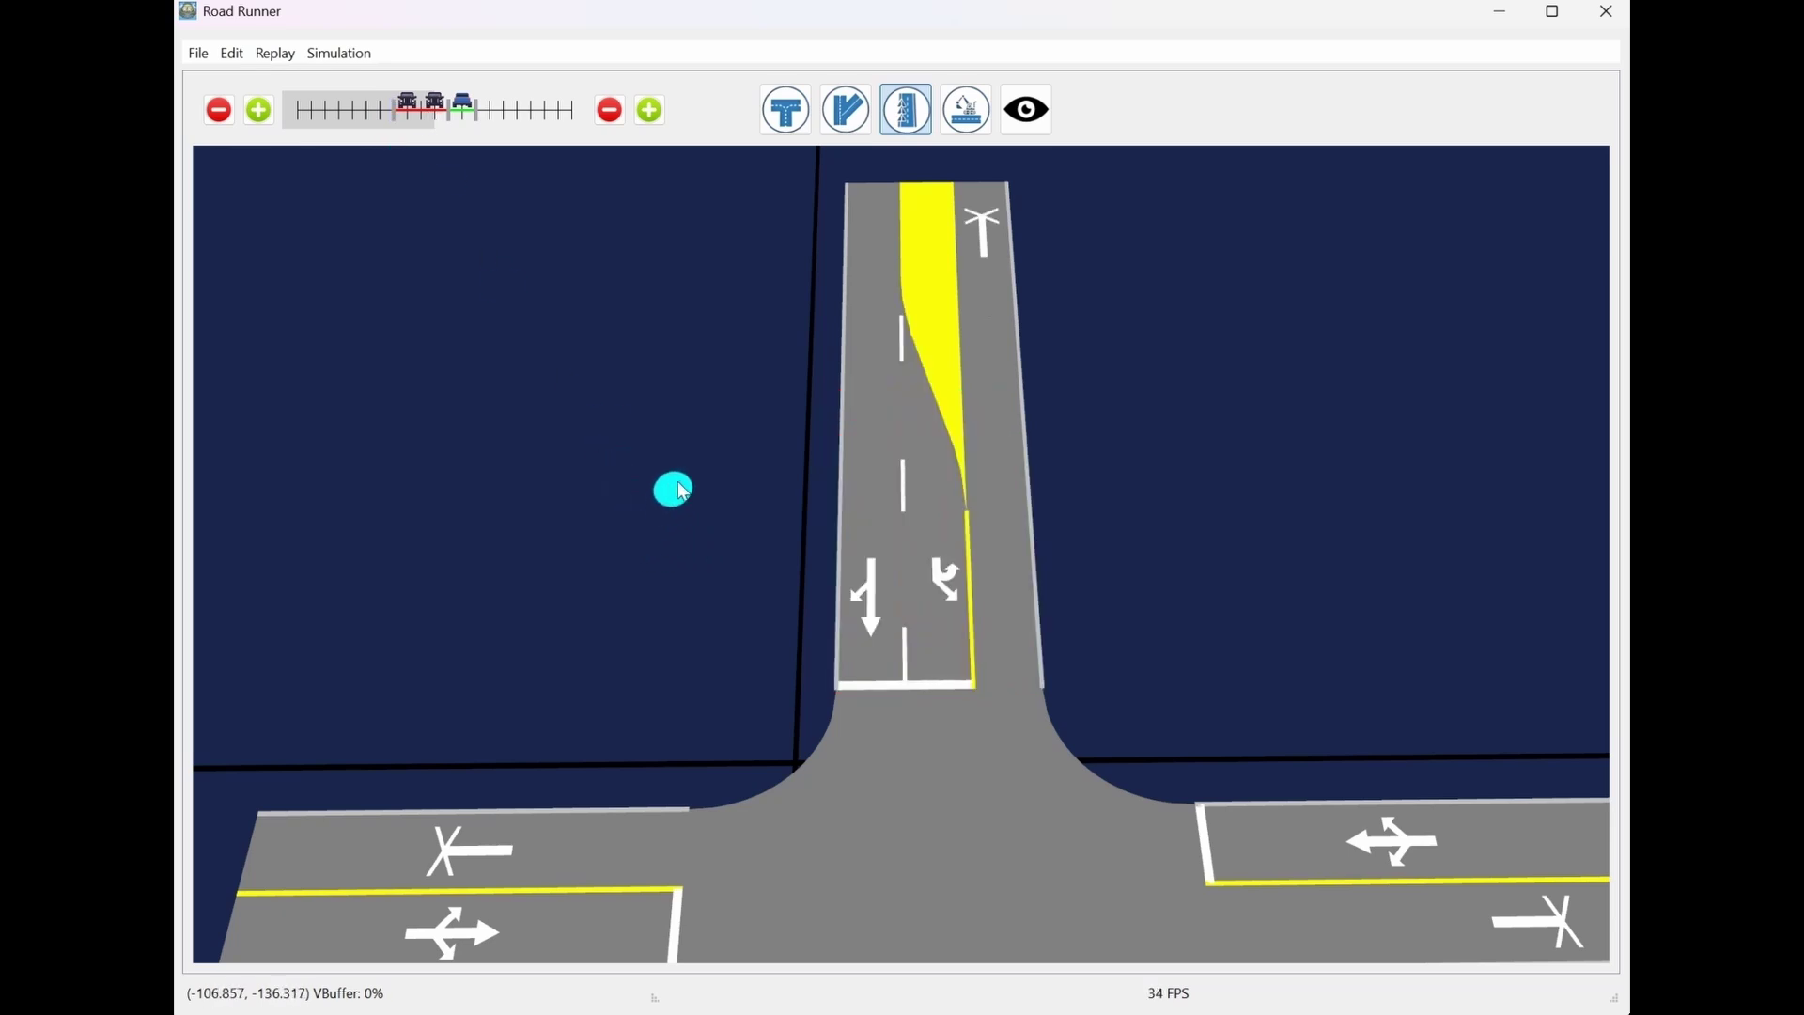
# Examine the north approach's turn arrows and the lane connections that run from it through the intersection
pyautogui.click(933, 476)
pyautogui.scroll(-5, 1153, 487)
pyautogui.scroll(2, 1006, 432)
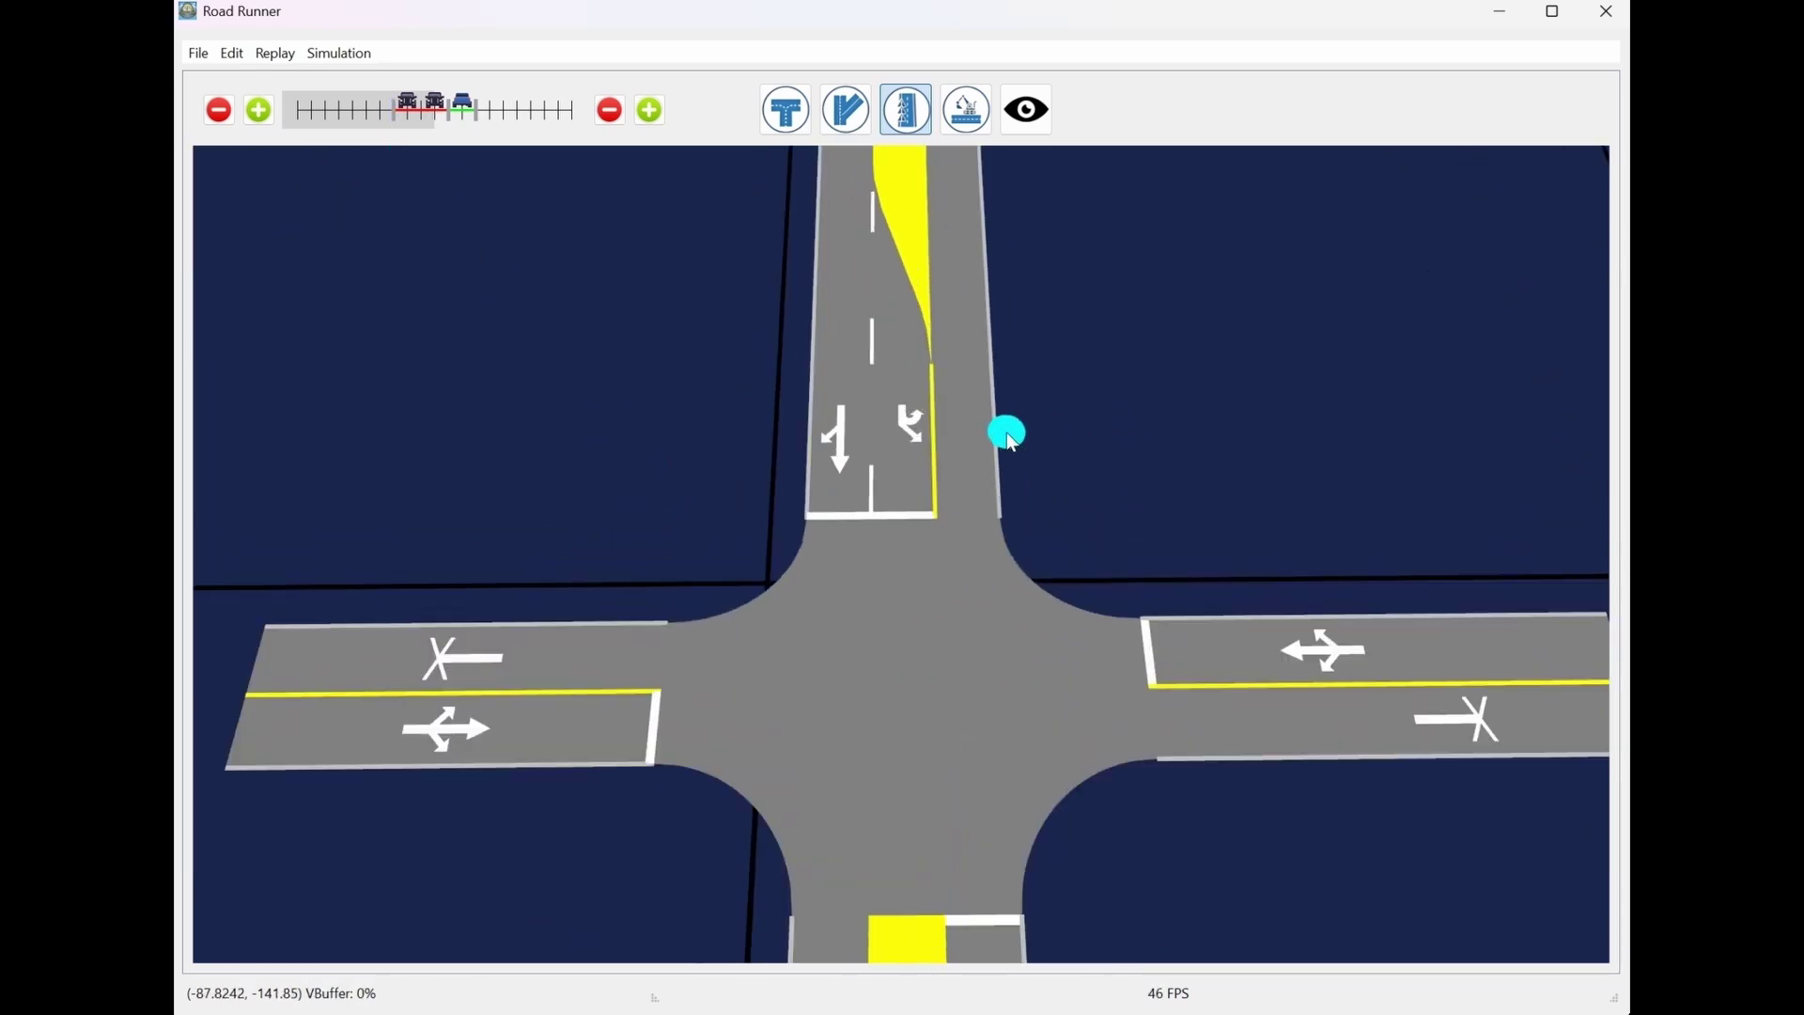
pyautogui.click(901, 426)
pyautogui.scroll(3, 893, 414)
pyautogui.scroll(-5, 1059, 437)
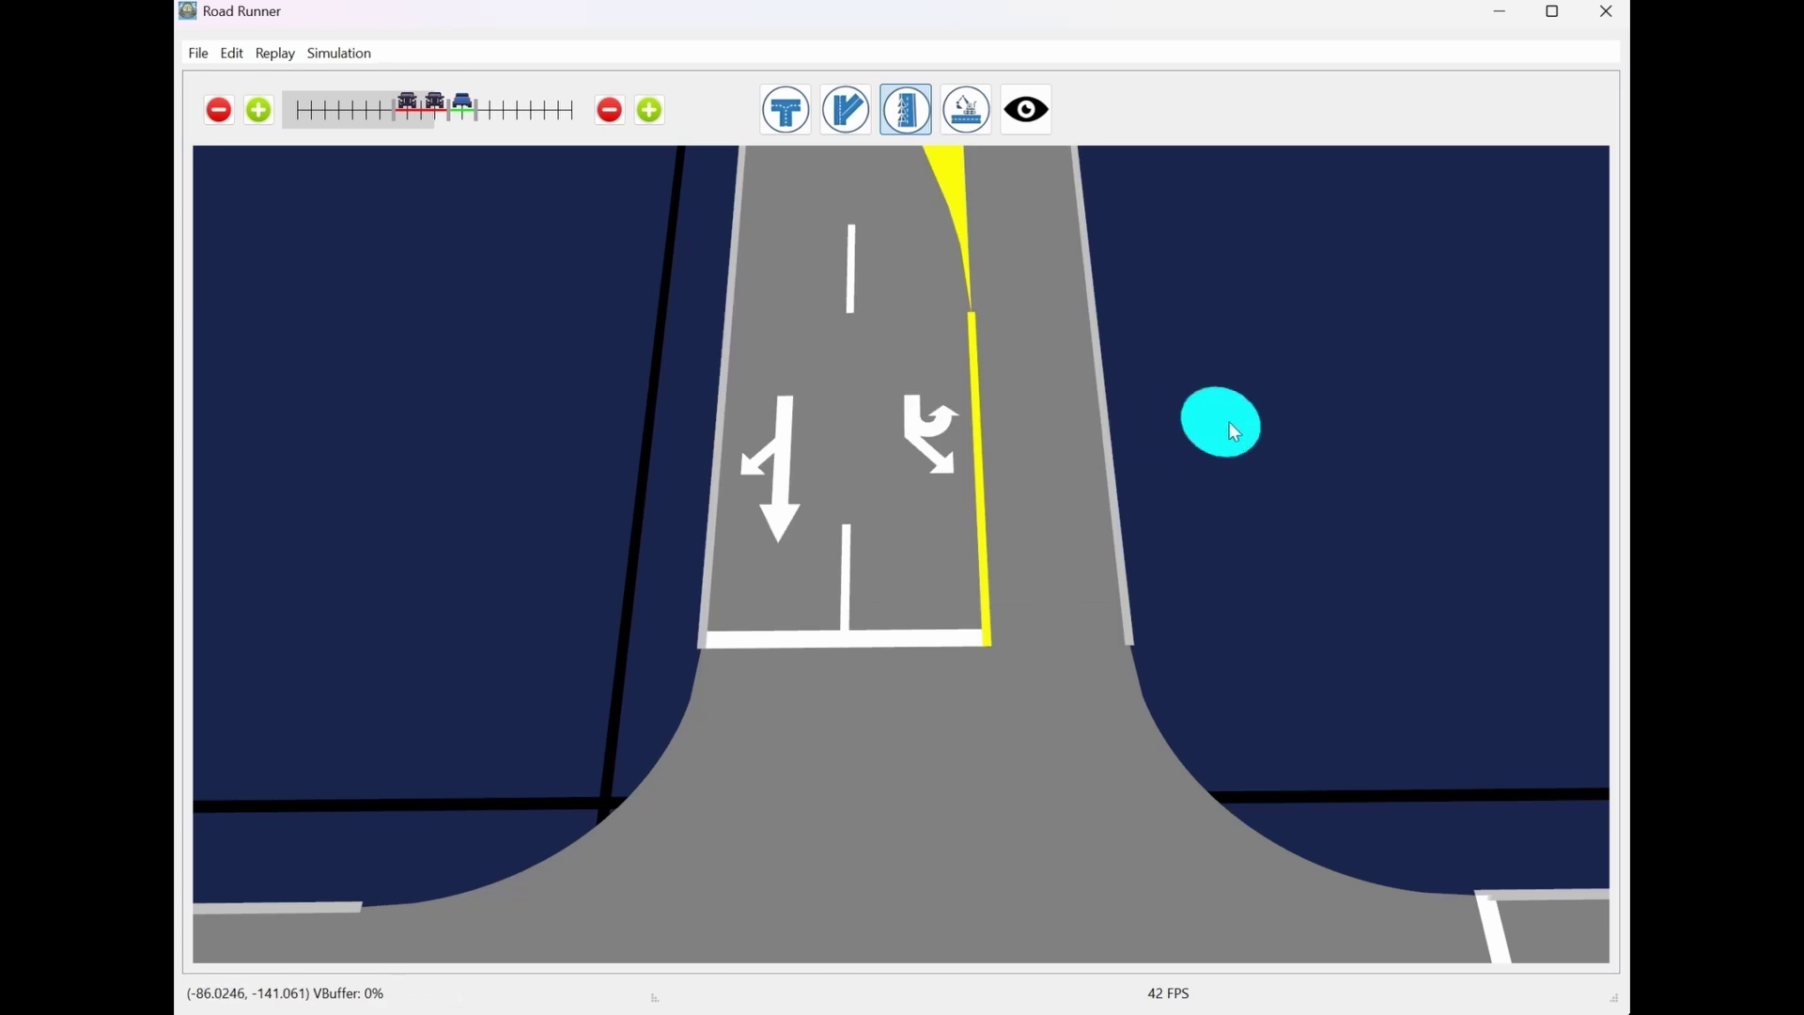
pyautogui.scroll(5, 1243, 435)
pyautogui.click(991, 590)
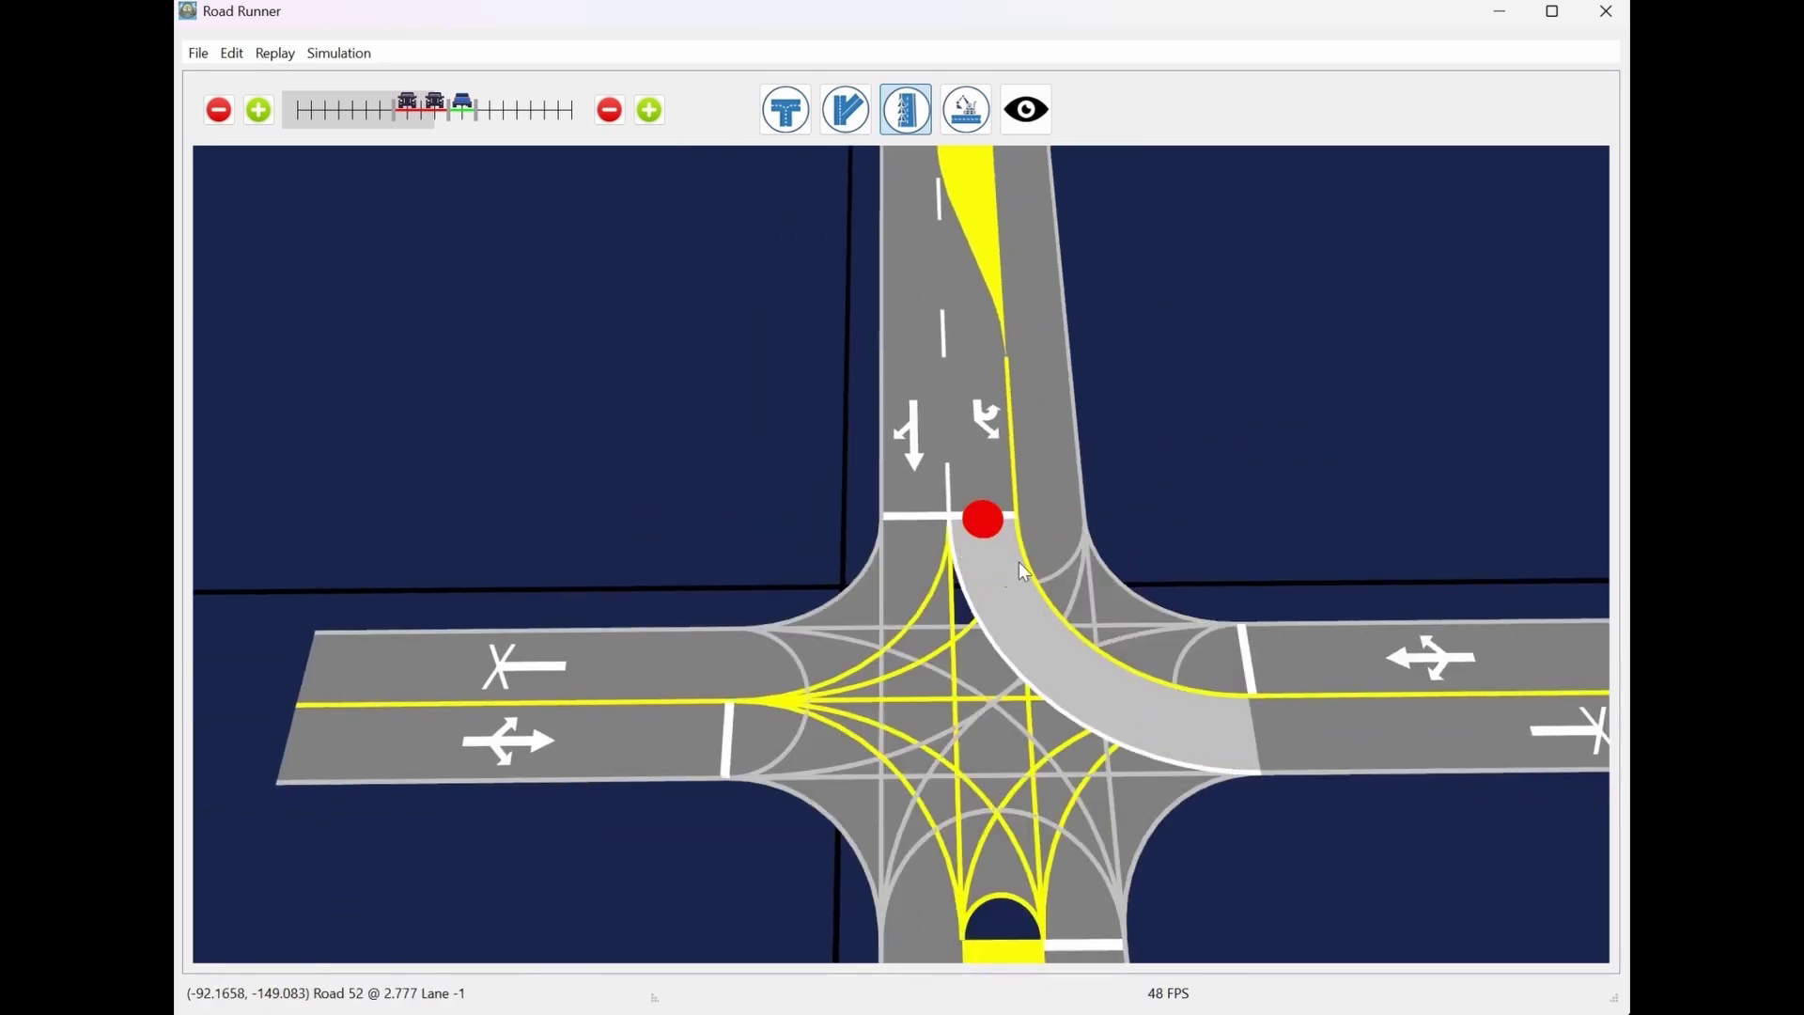
pyautogui.click(1127, 496)
pyautogui.scroll(-5, 1260, 357)
pyautogui.scroll(5, 1079, 419)
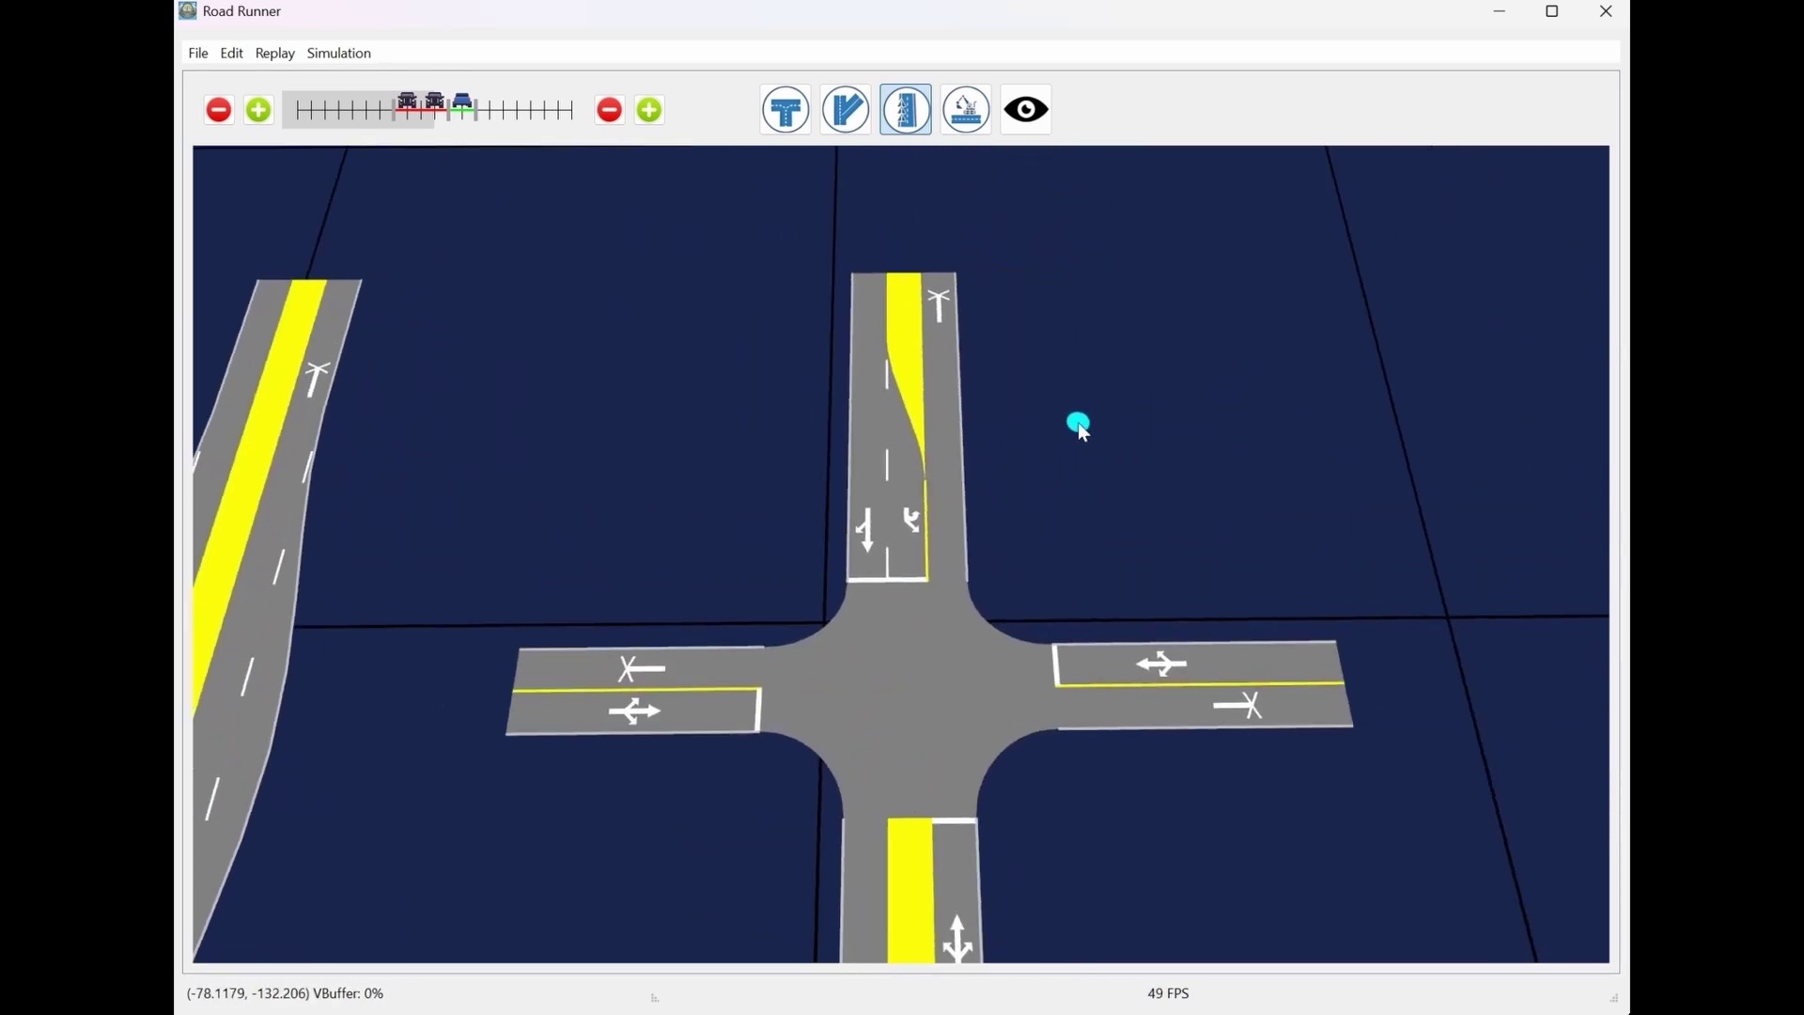
# Demolish the intersection's east road, reducing the four-way intersection to a T-junction
pyautogui.click(977, 115)
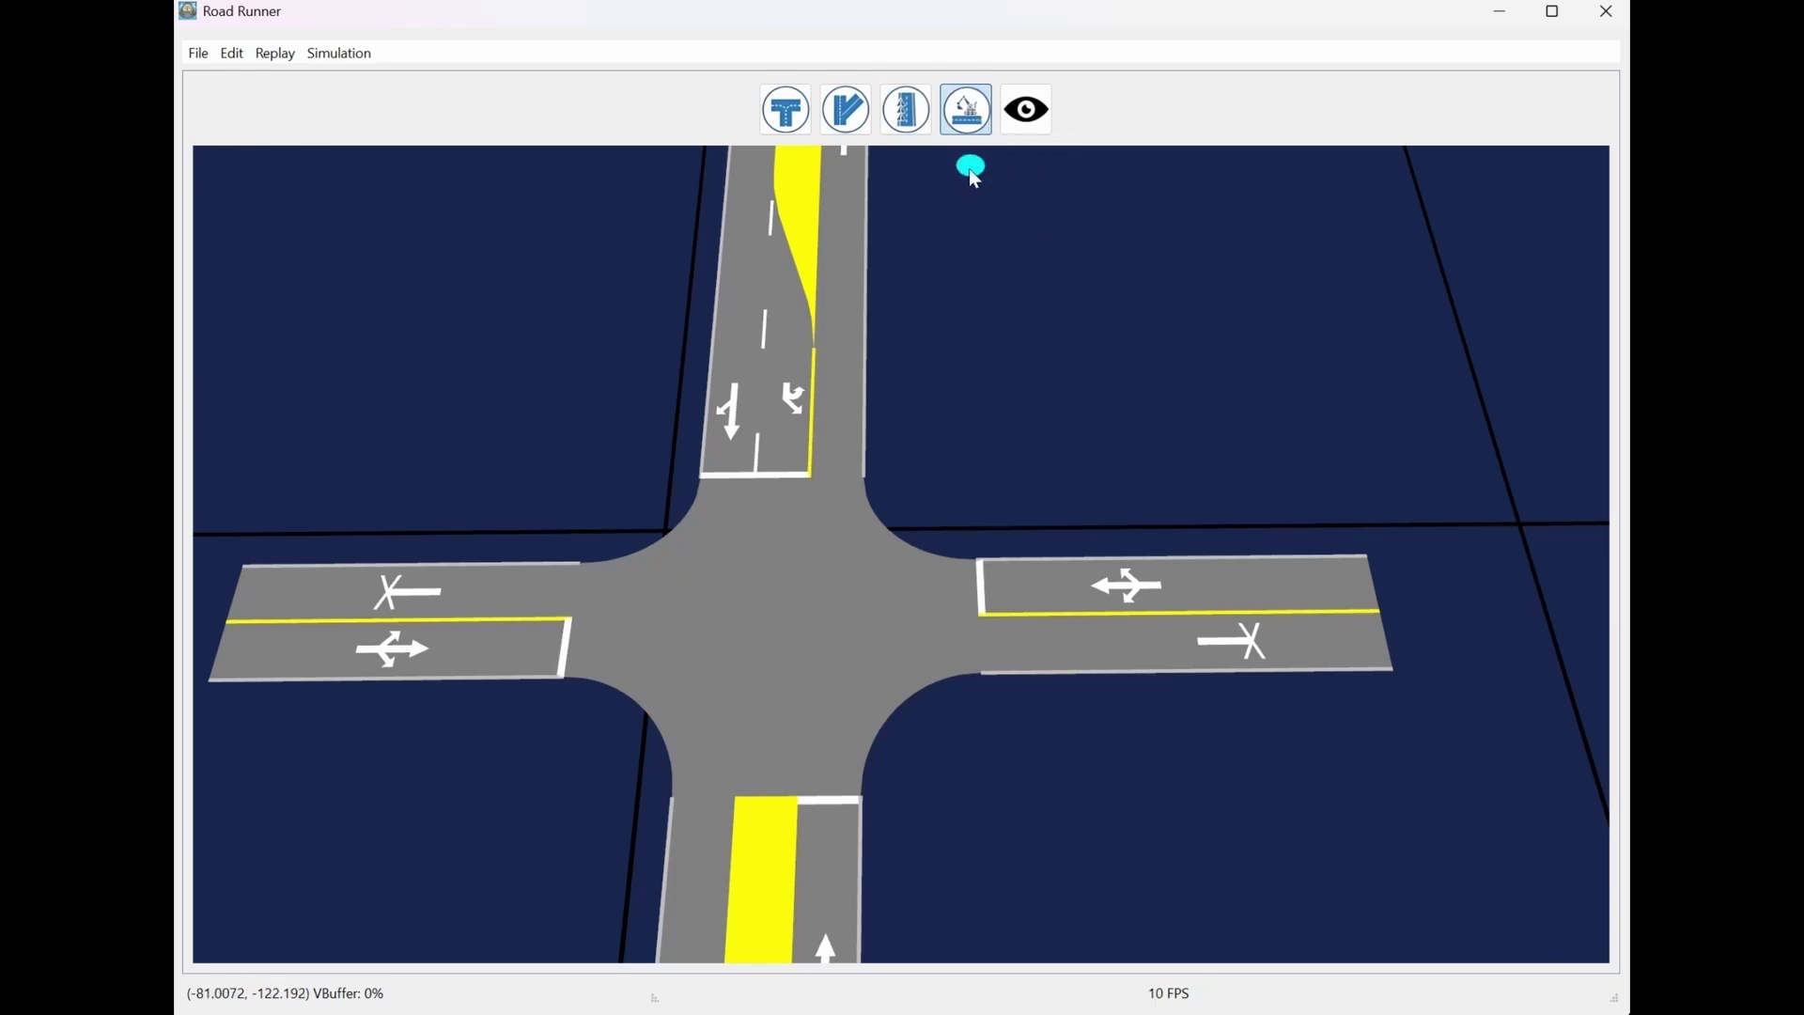
pyautogui.click(1091, 612)
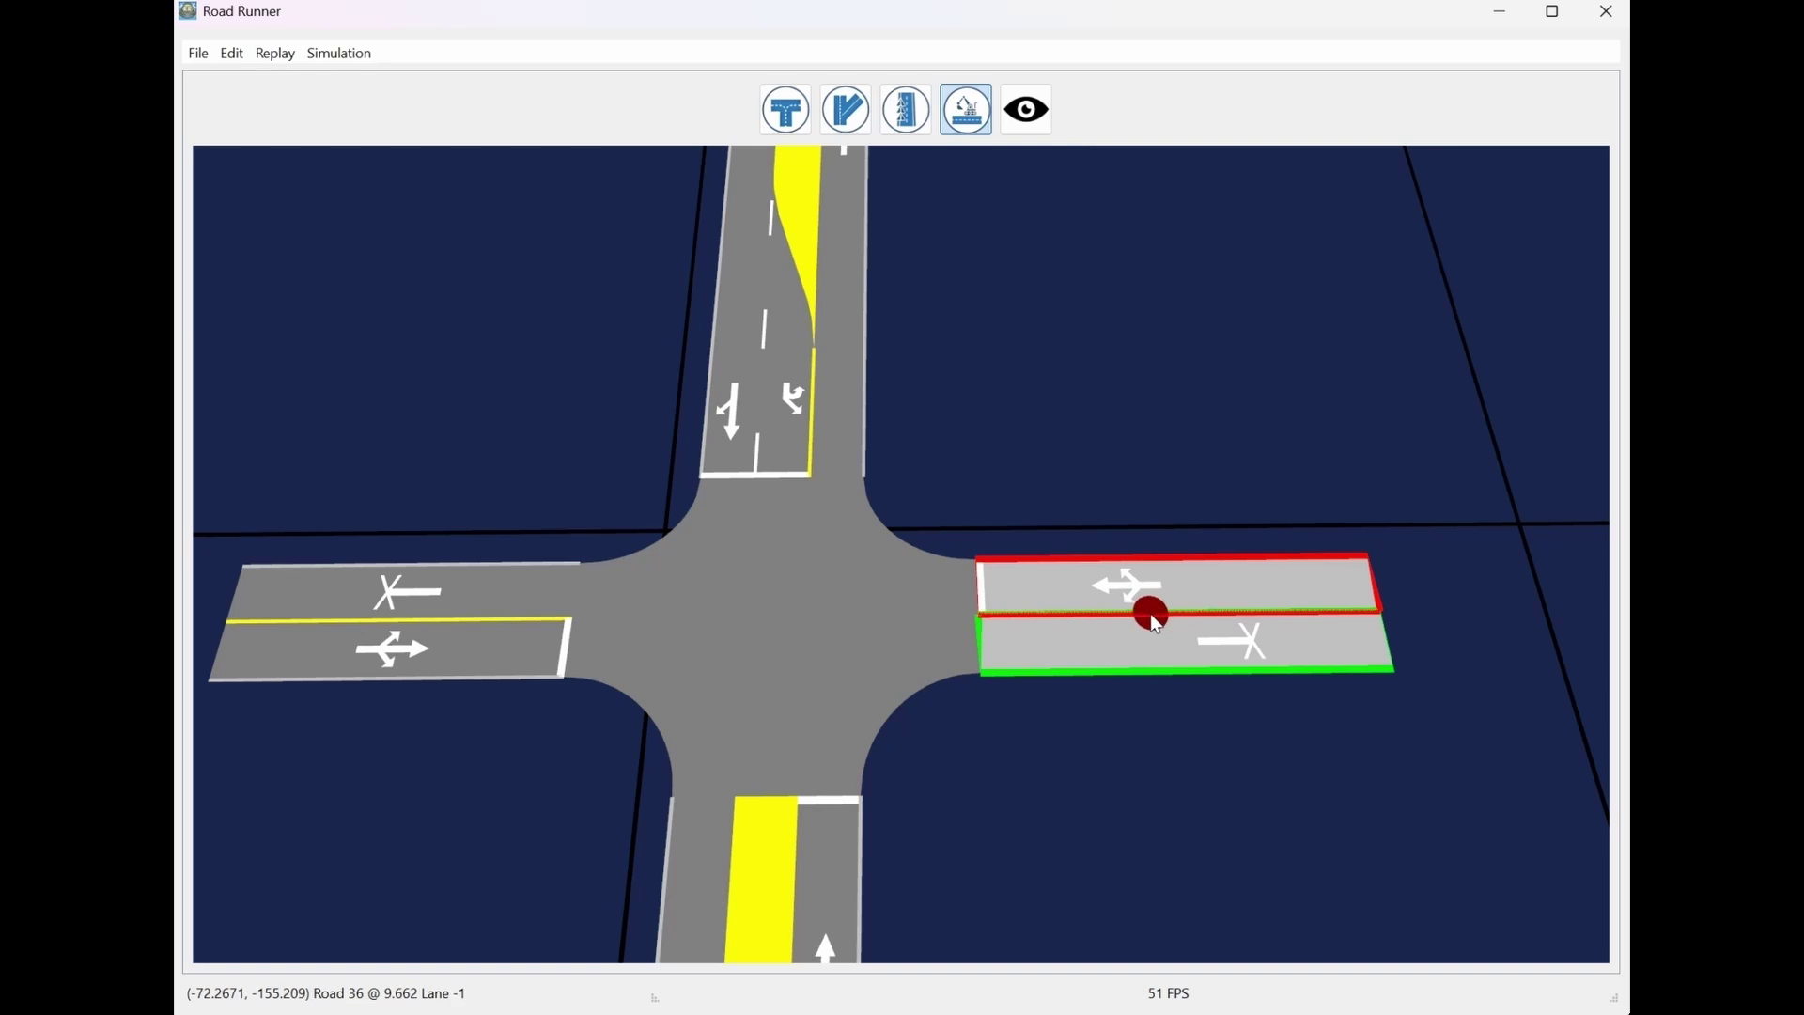
pyautogui.click(1099, 627)
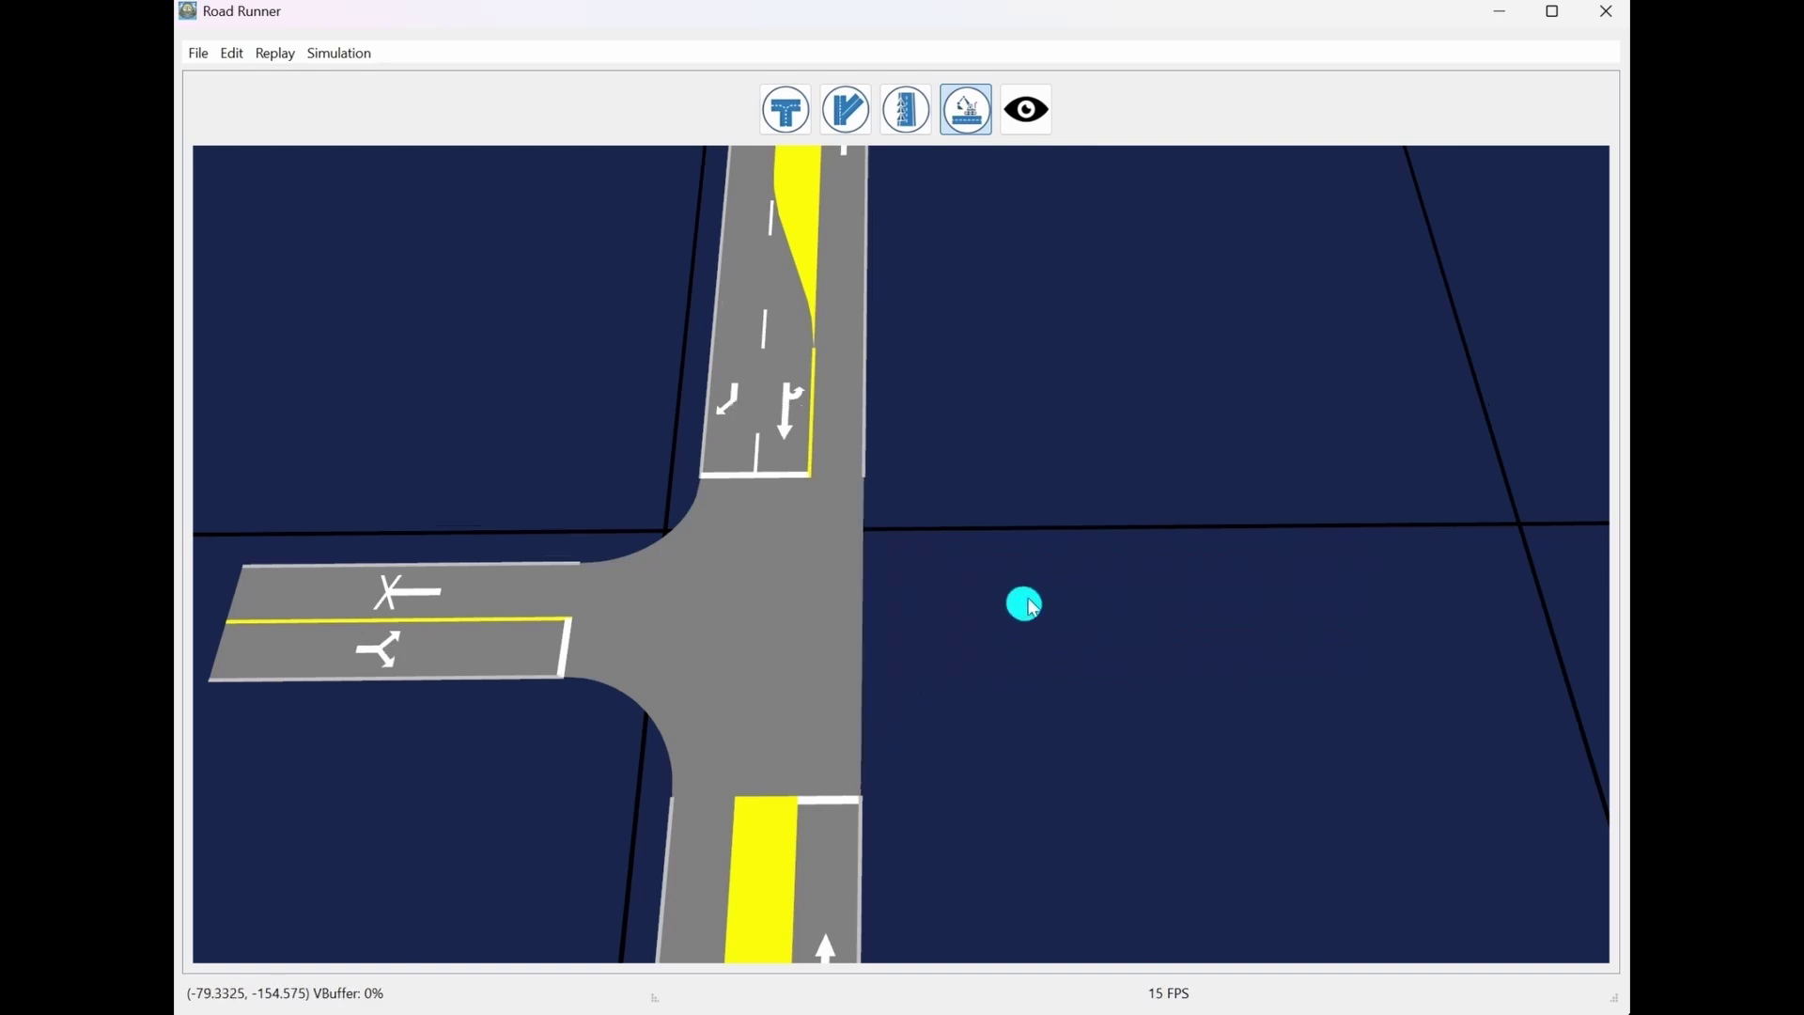
pyautogui.scroll(-5, 1095, 611)
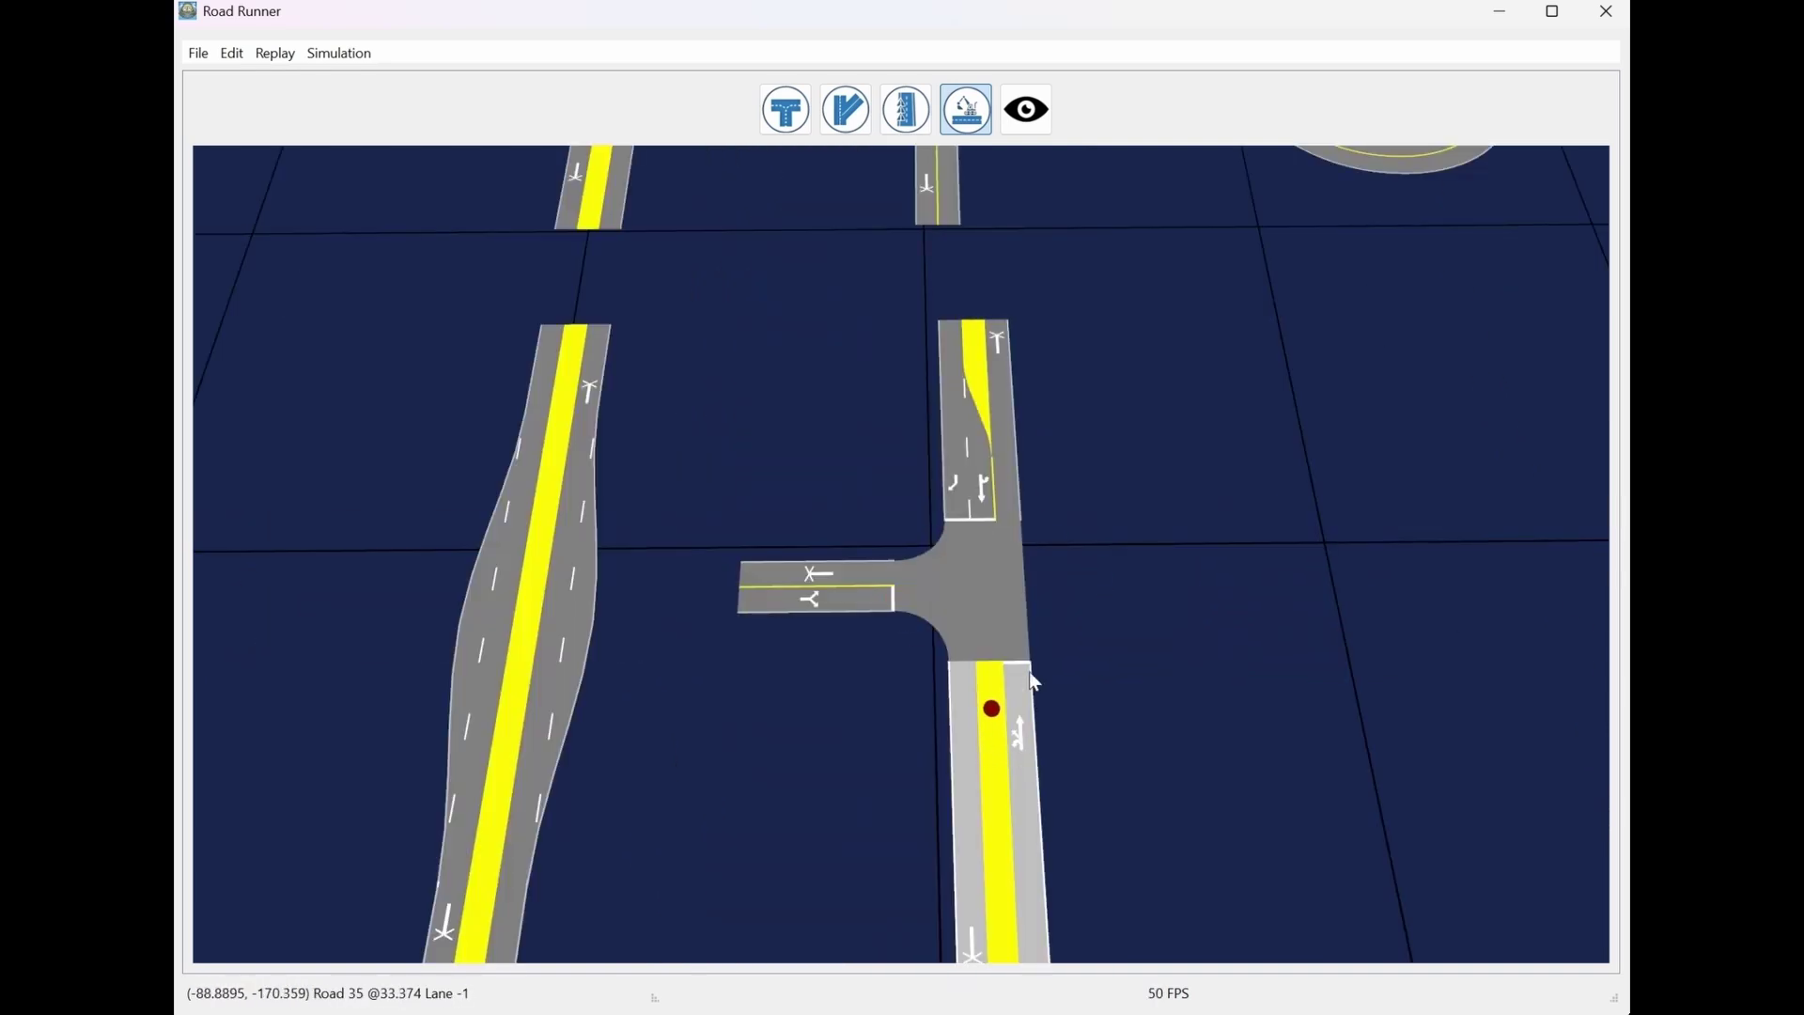
pyautogui.moveTo(1139, 447); pyautogui.dragTo(1000, 470, button='middle')
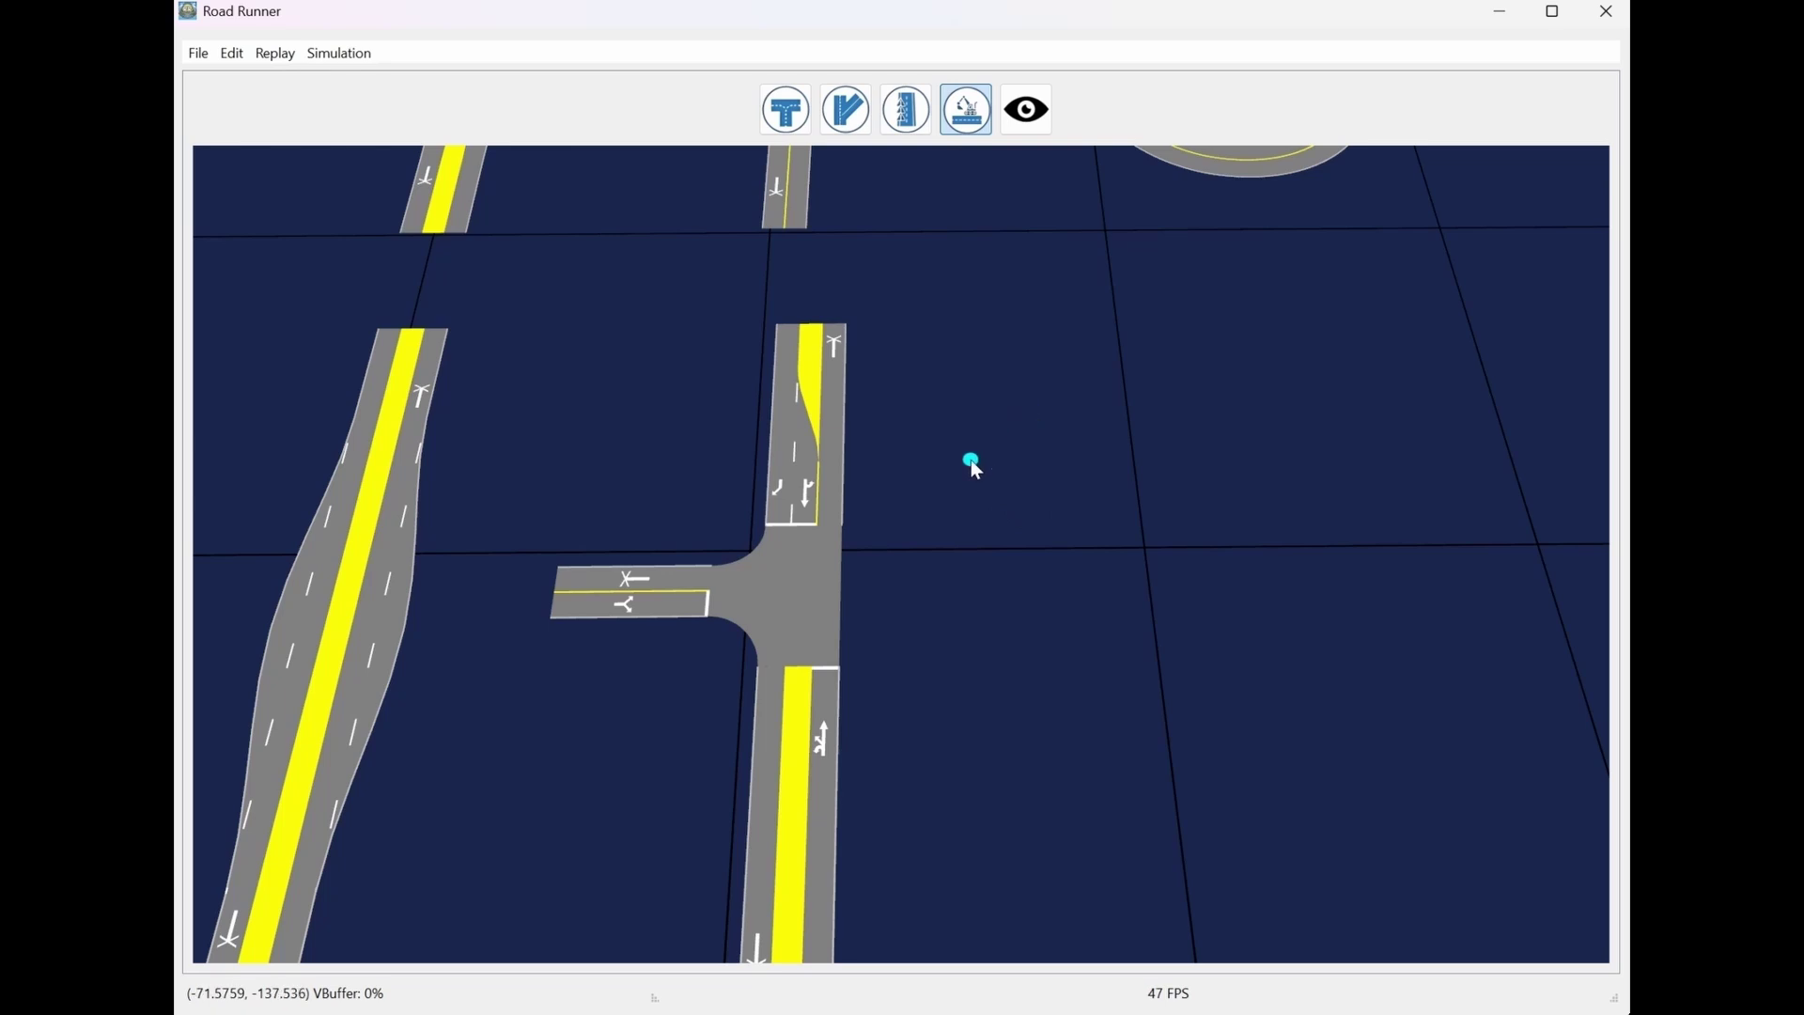
pyautogui.scroll(2, 857, 490)
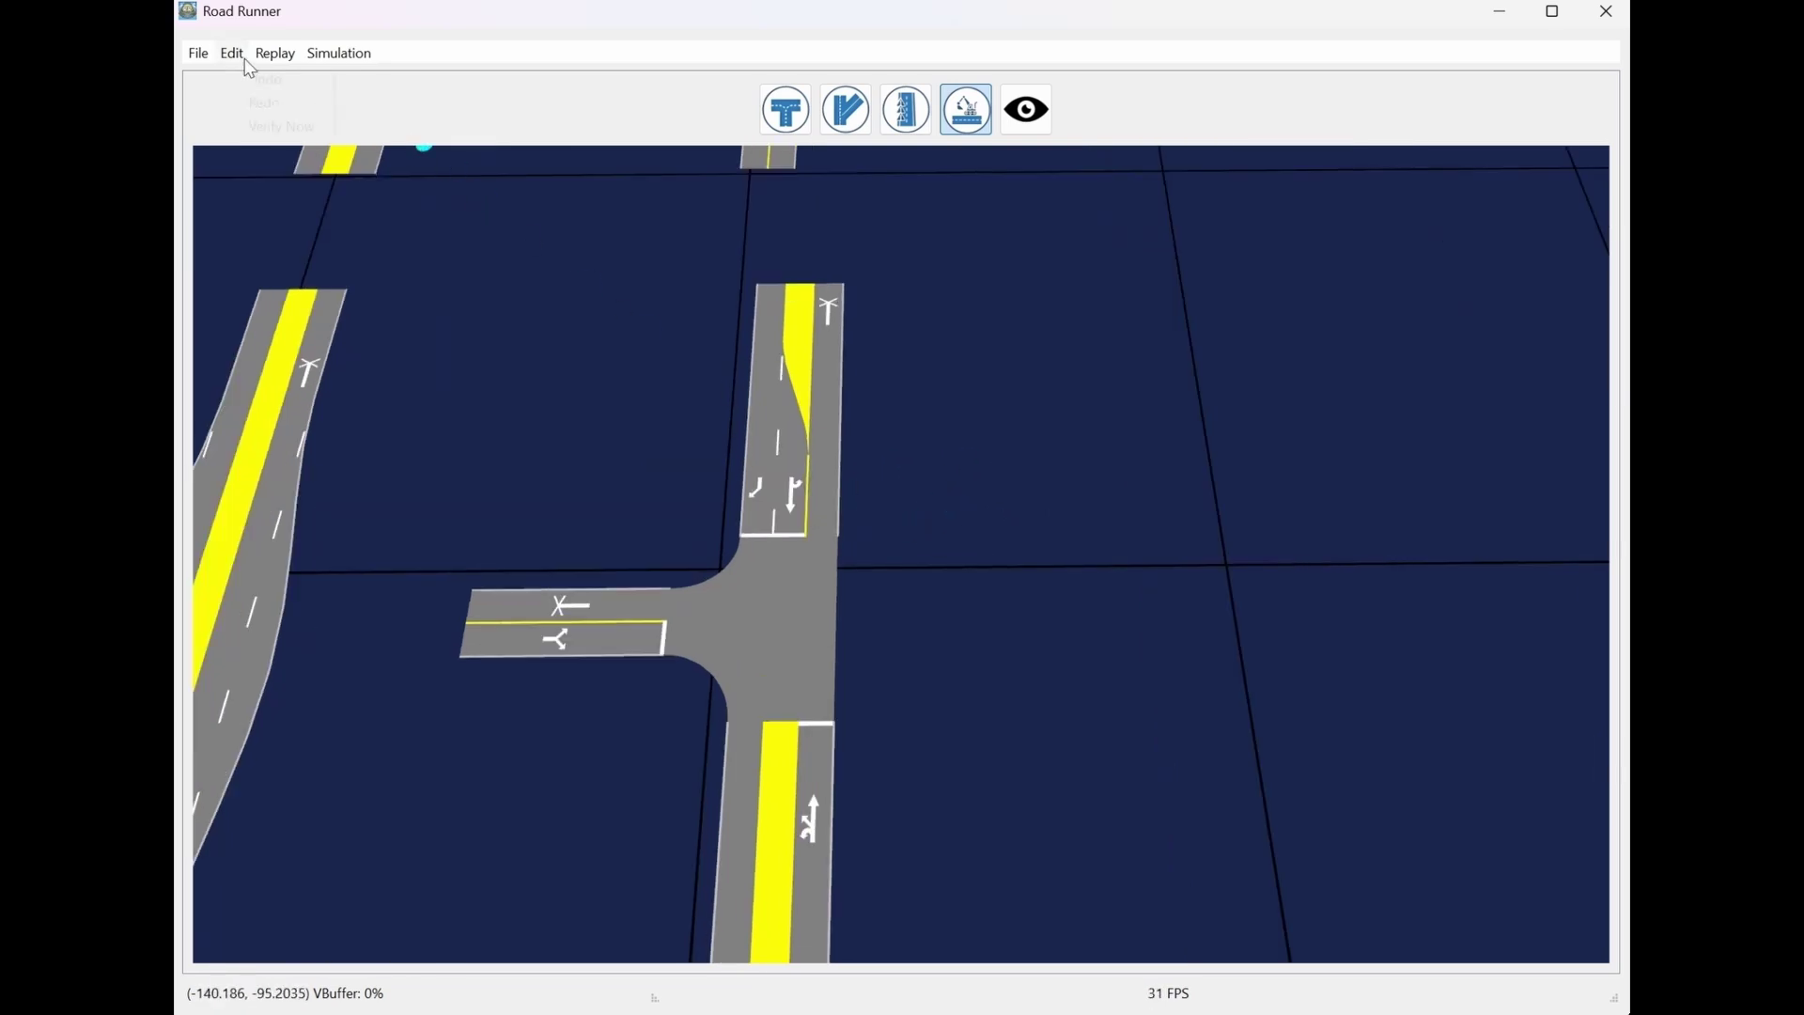
# Undo the demolition of the east road and redo it
pyautogui.click(242, 80)
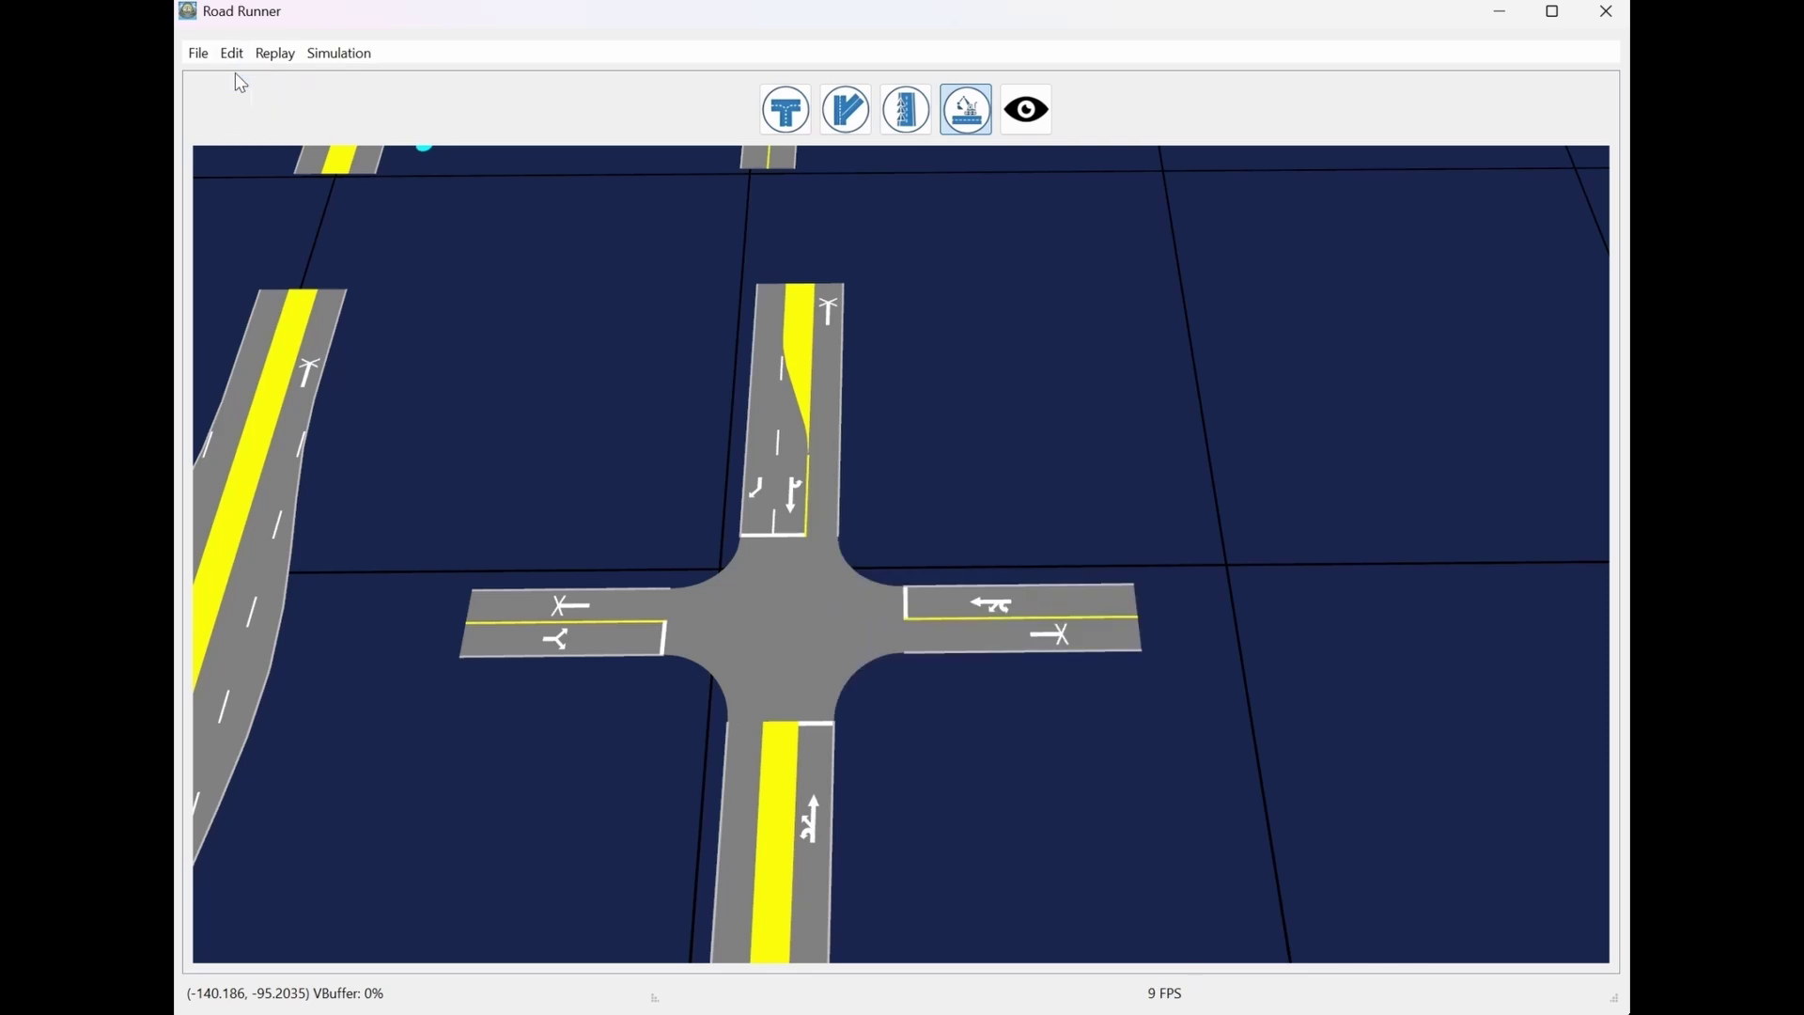
pyautogui.click(233, 53)
pyautogui.click(249, 101)
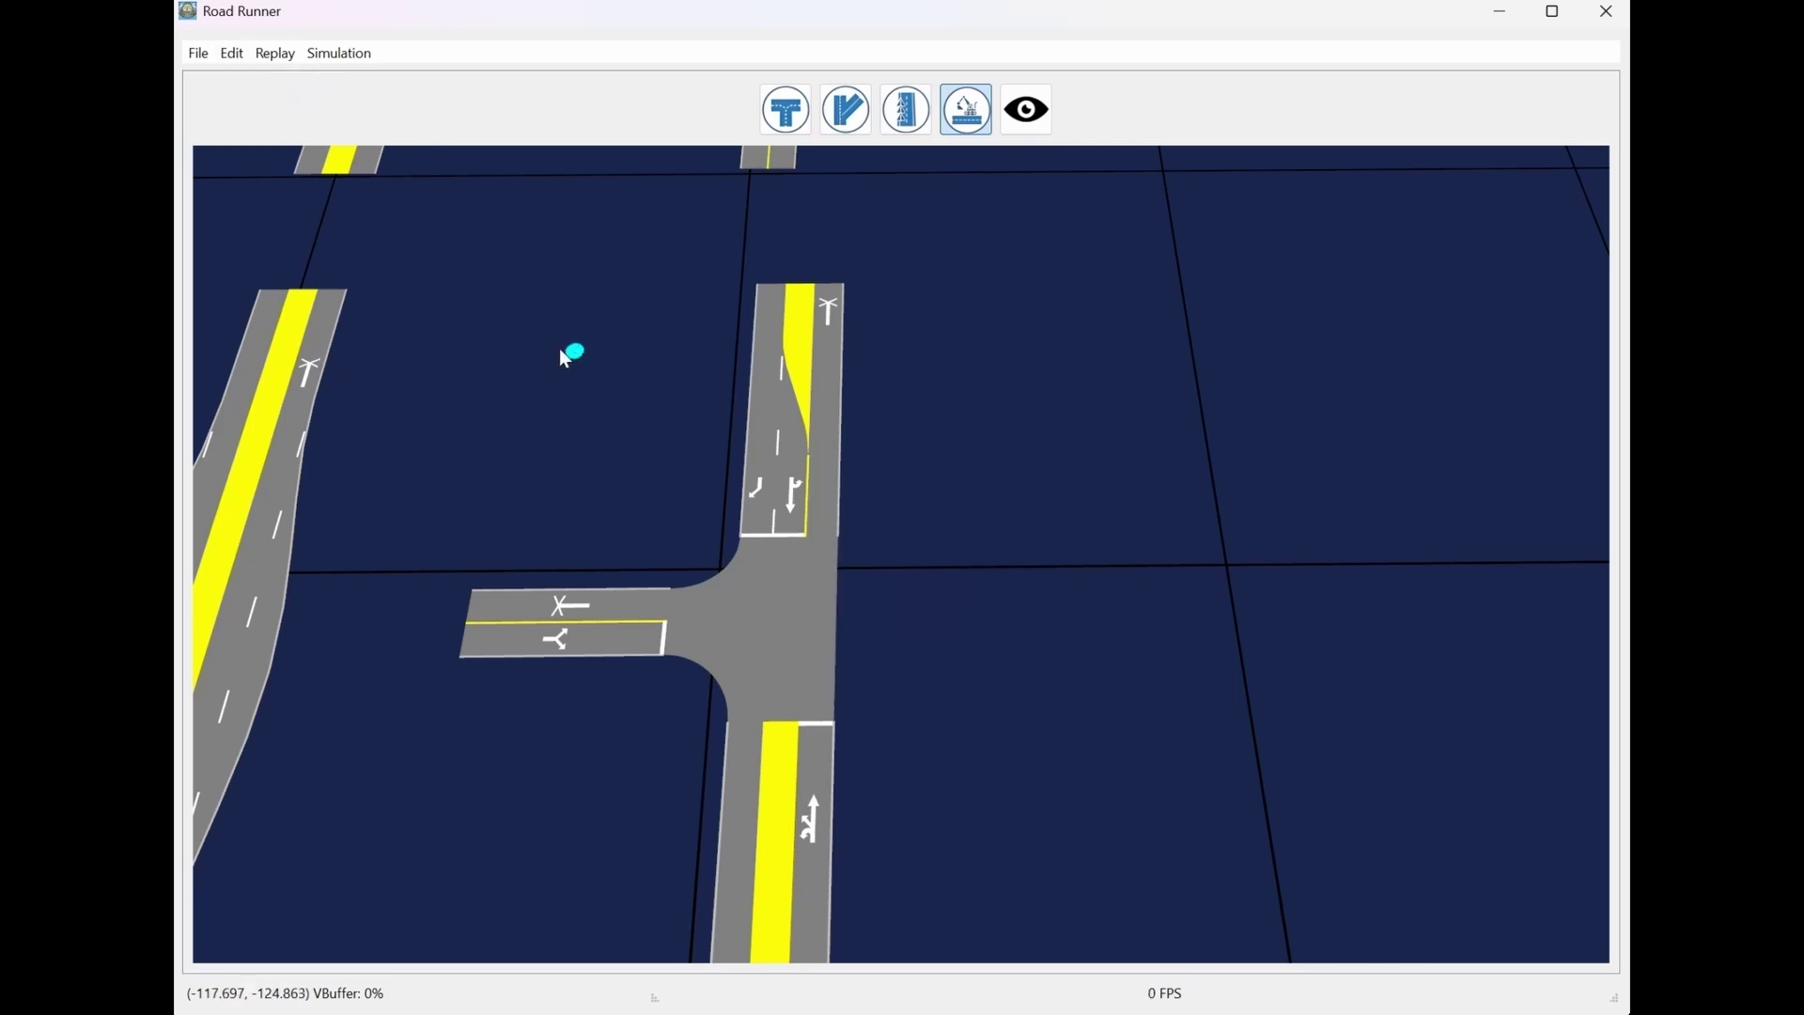
# Look over the existing roads north of the T-junction, including the loop road that crosses over itself
pyautogui.moveTo(1051, 286); pyautogui.dragTo(861, 586, button='middle')
pyautogui.scroll(-5, 866, 569)
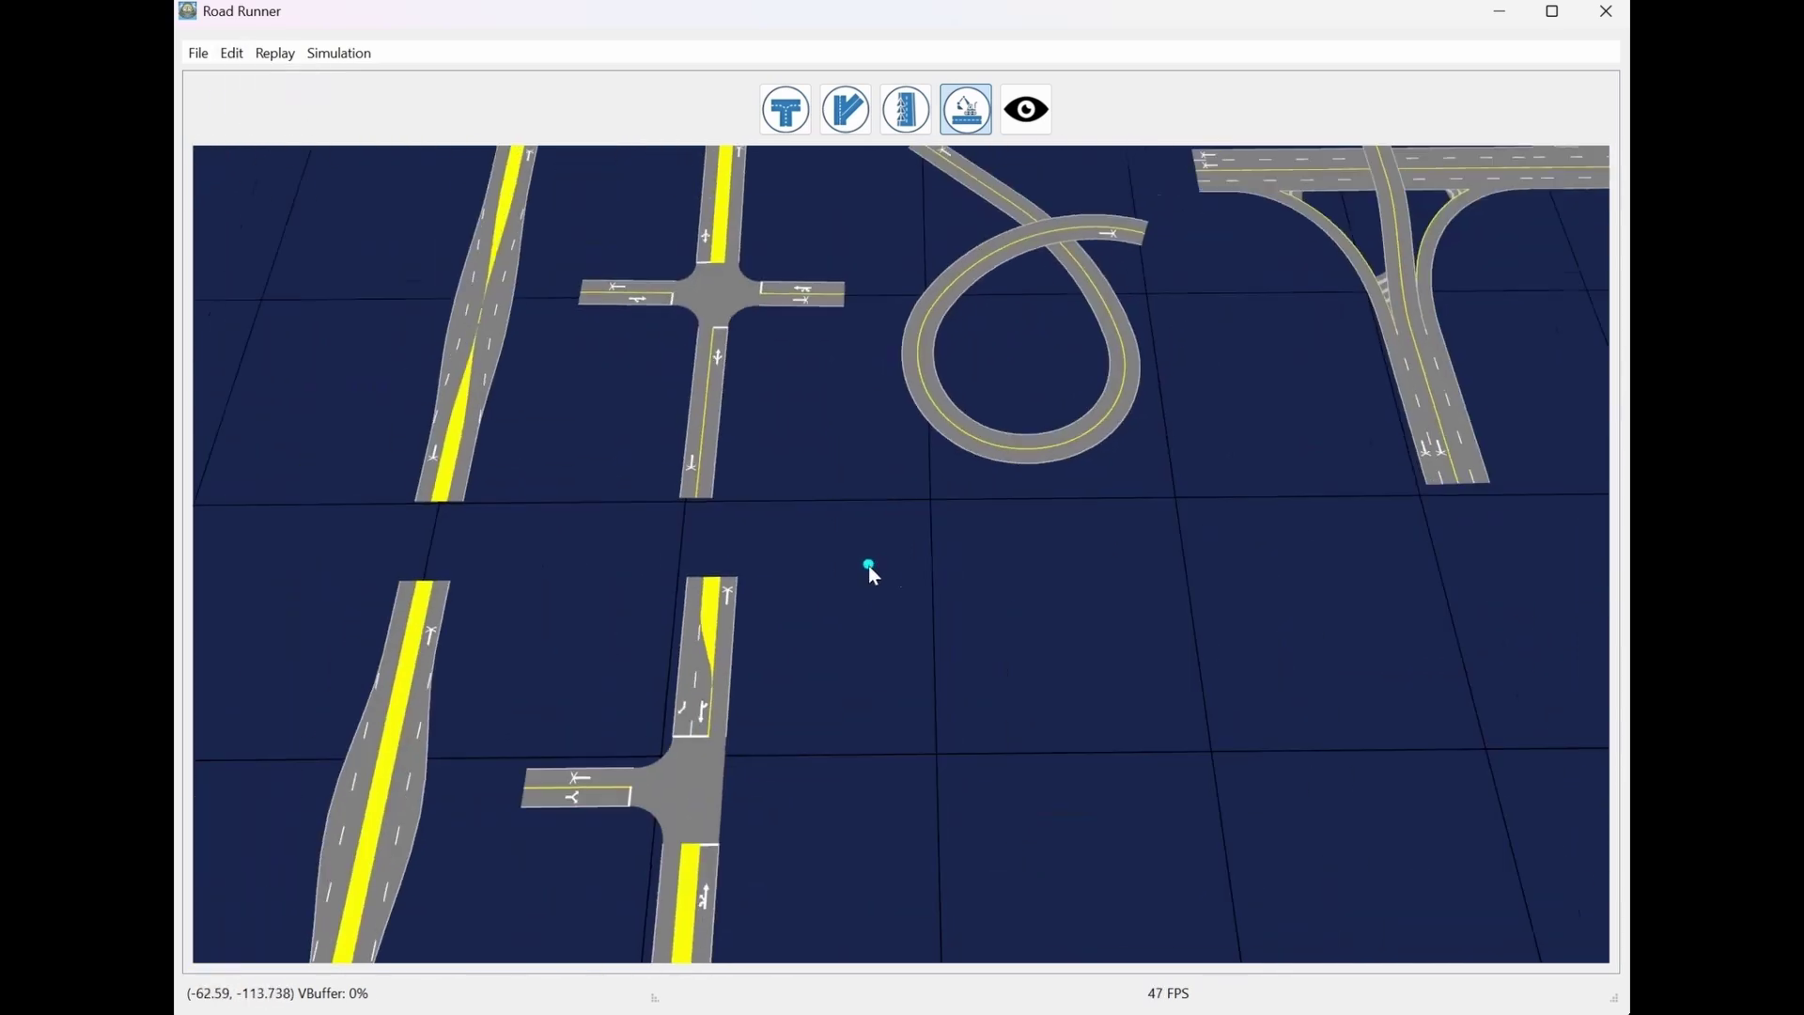
pyautogui.moveTo(980, 593); pyautogui.dragTo(805, 515, button='middle')
pyautogui.scroll(5, 792, 543)
pyautogui.scroll(-4, 783, 520)
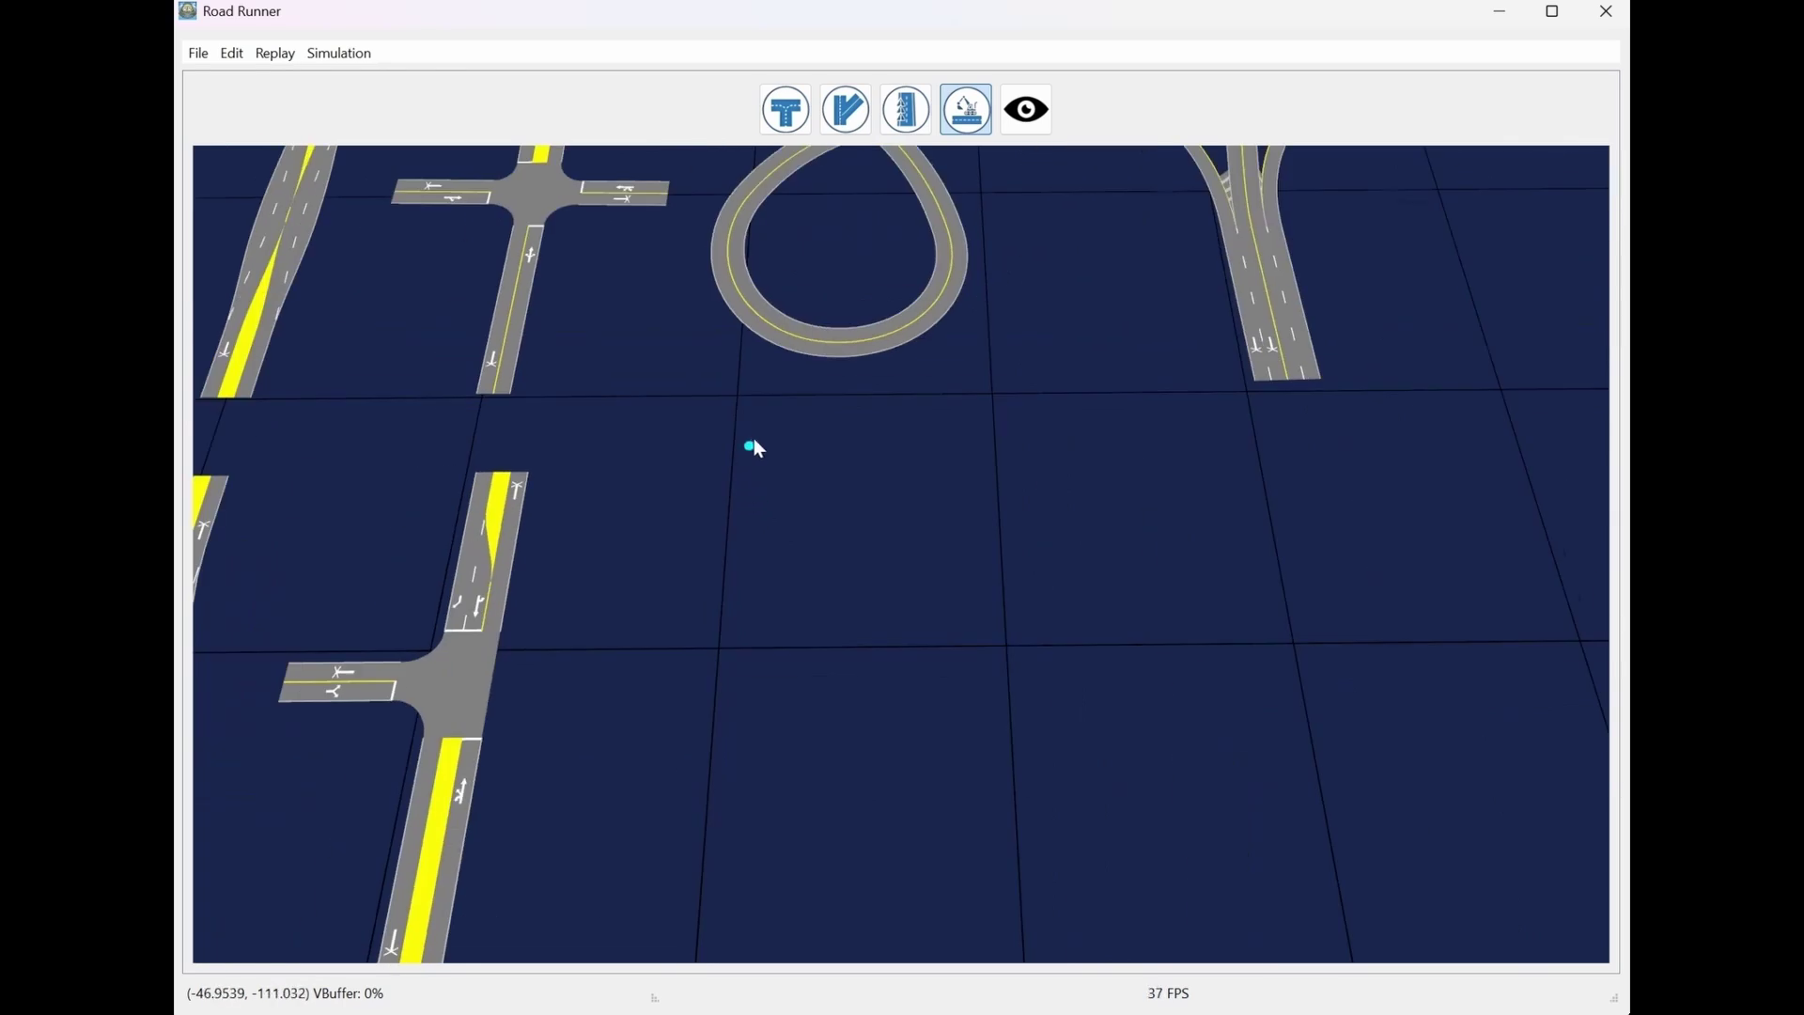
pyautogui.moveTo(665, 334); pyautogui.dragTo(735, 622, button='middle')
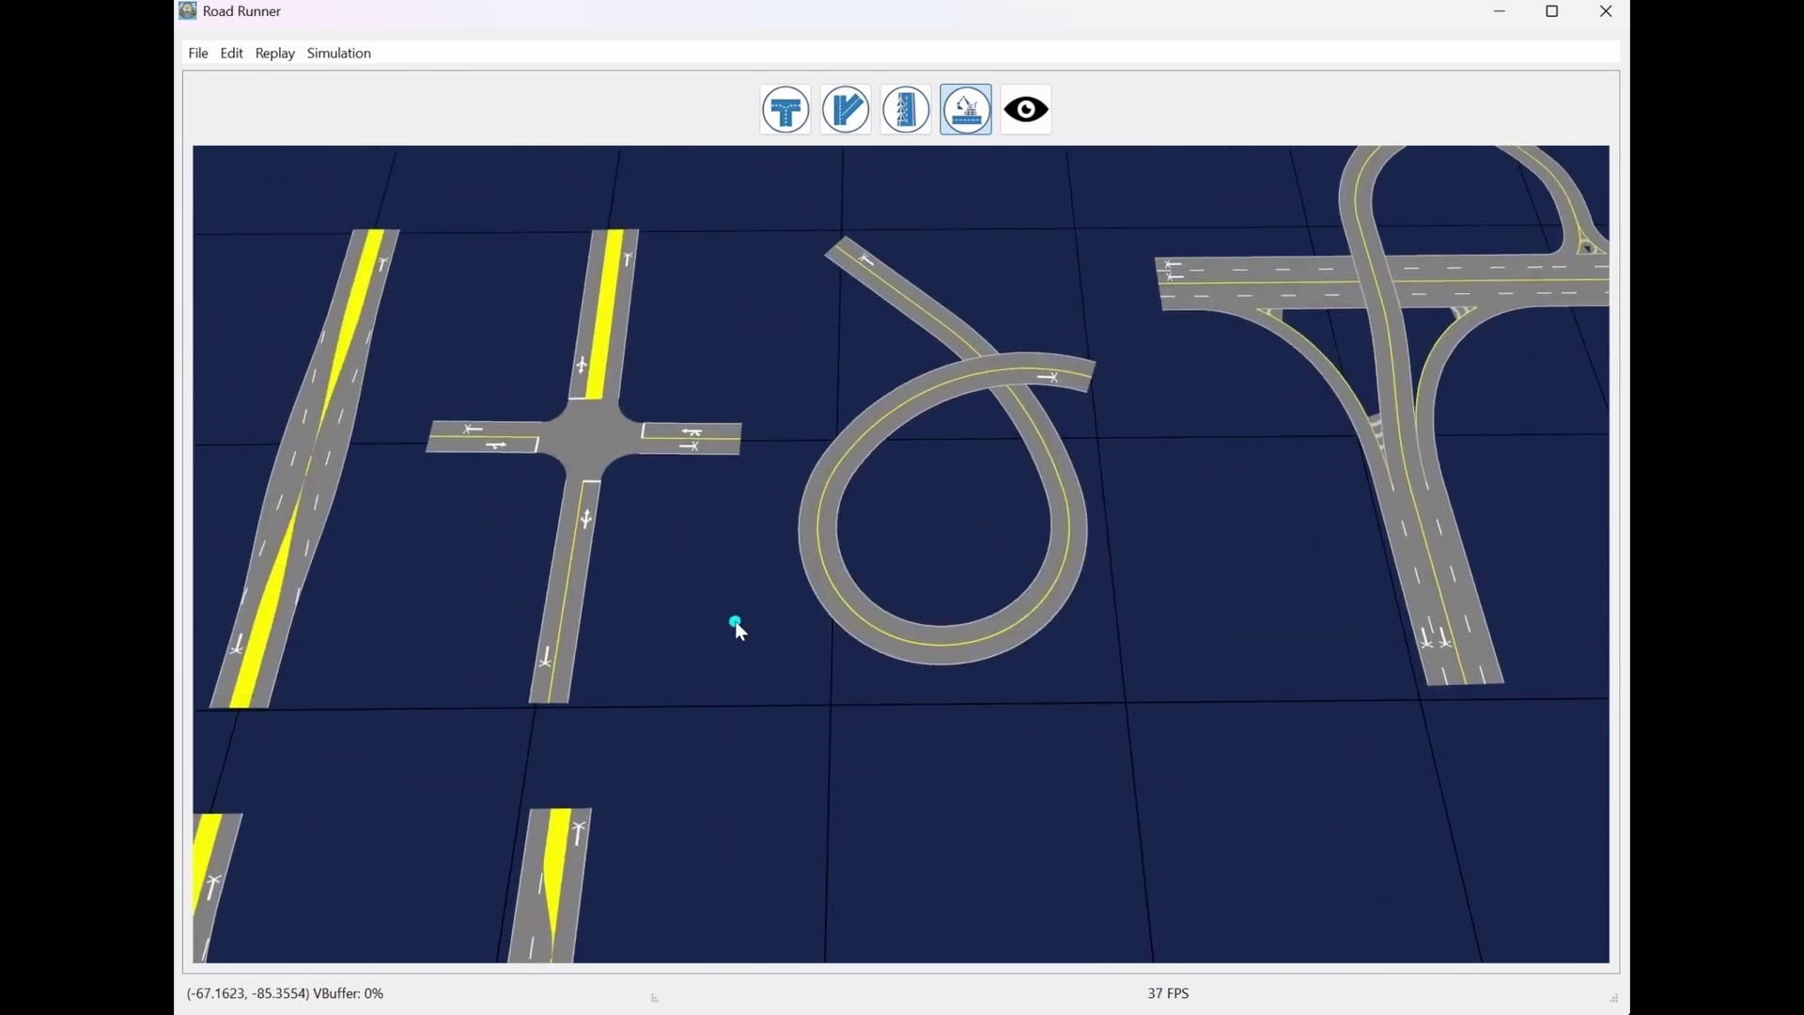
# Draw a three-lane road east of the T-junction that starts eastward, loops clockwise and passes over its own beginning
pyautogui.click(787, 110)
pyautogui.scroll(6, 803, 189)
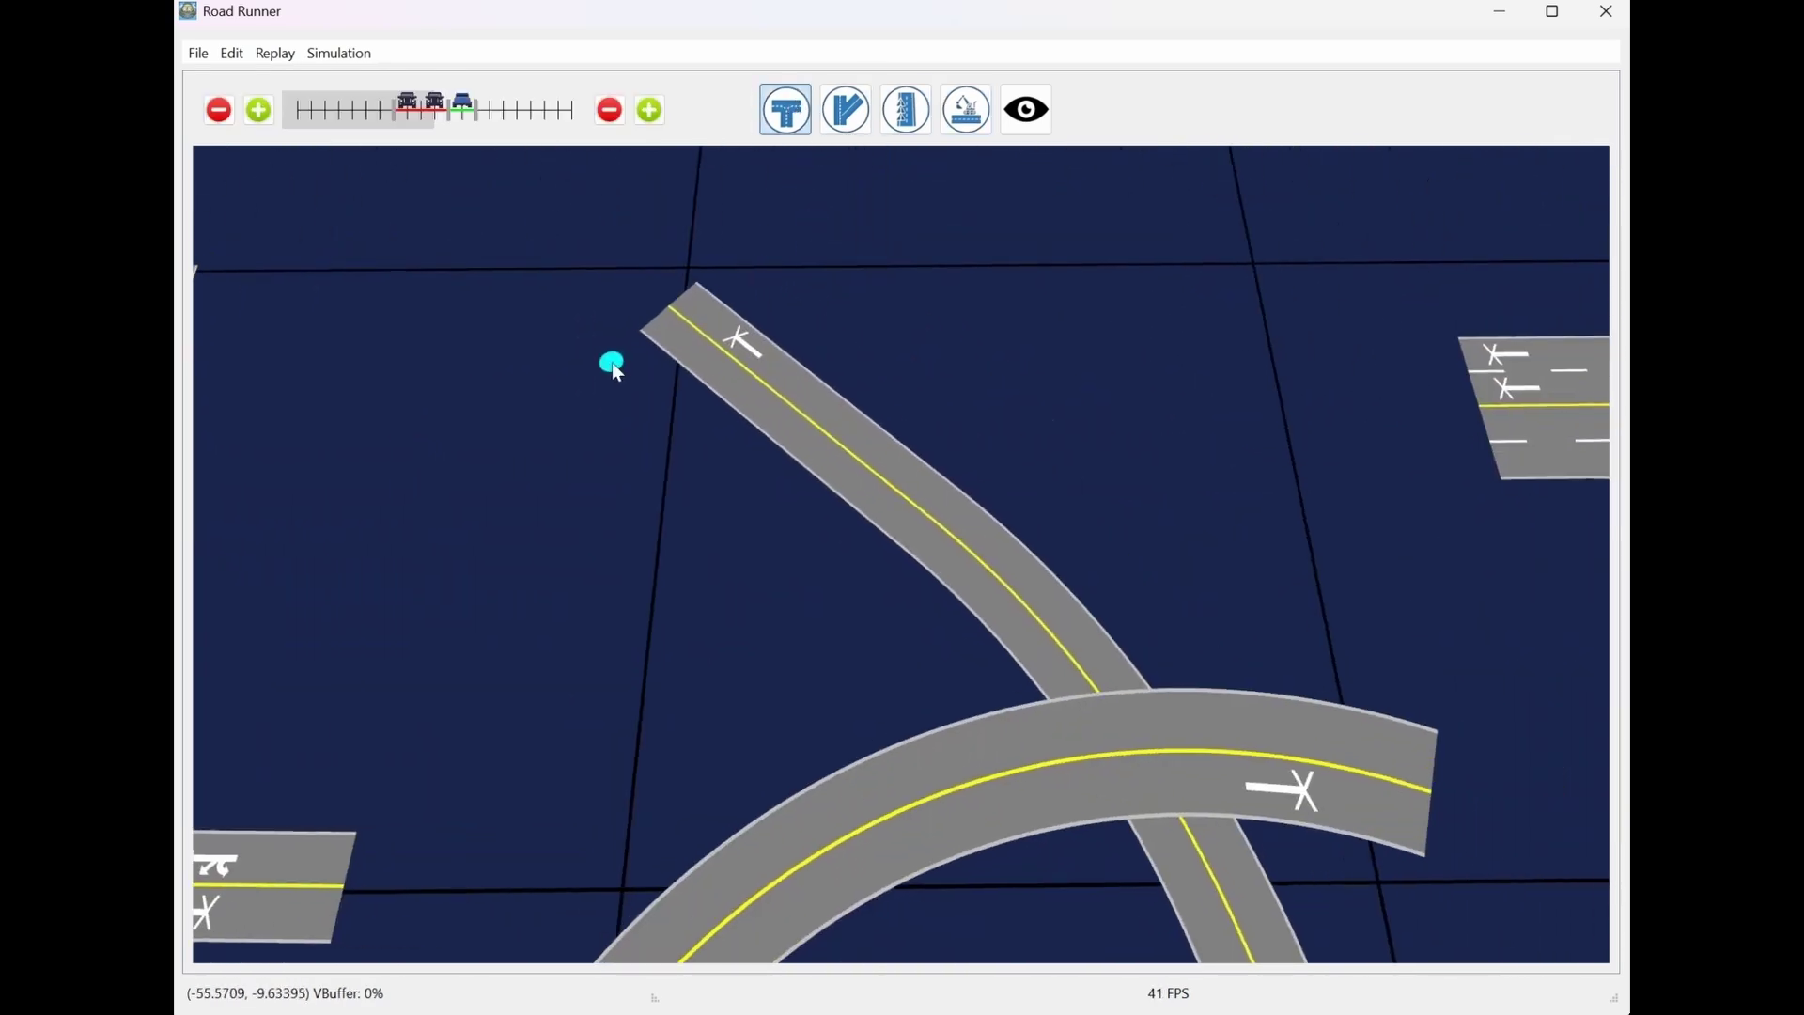
pyautogui.scroll(-4, 670, 422)
pyautogui.moveTo(671, 423); pyautogui.dragTo(590, 289, button='middle')
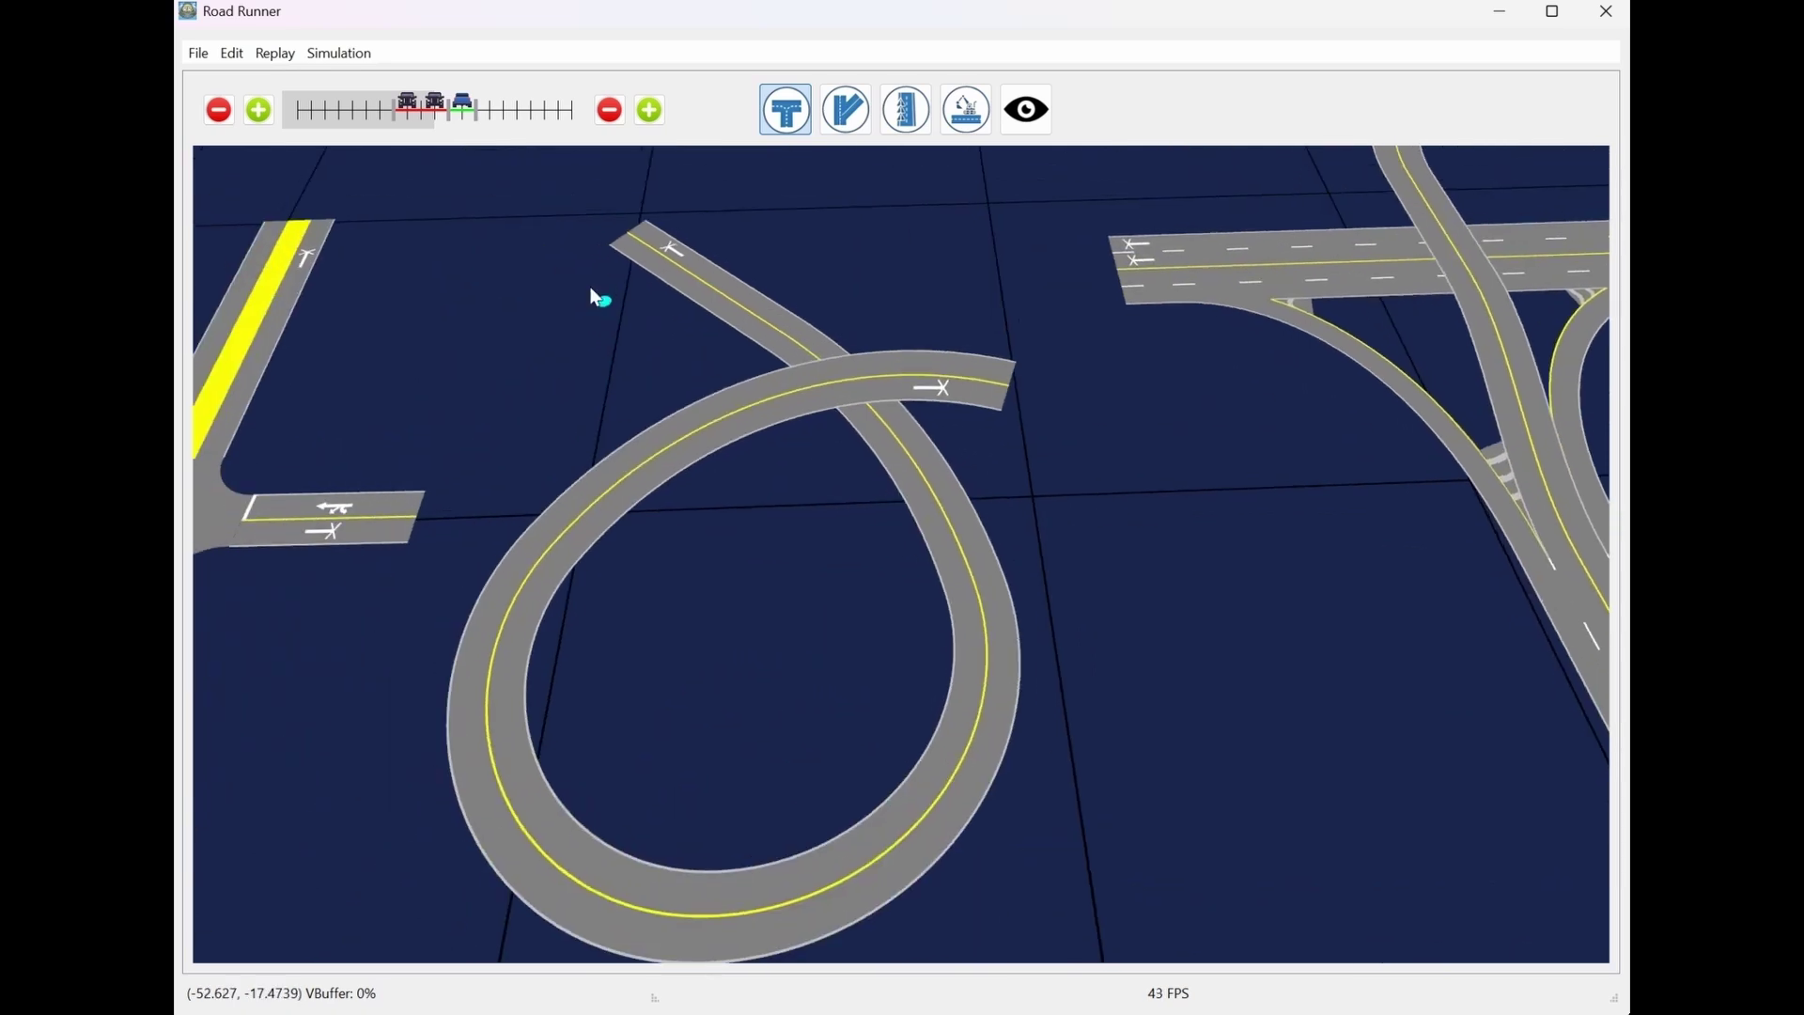
pyautogui.scroll(-3, 751, 471)
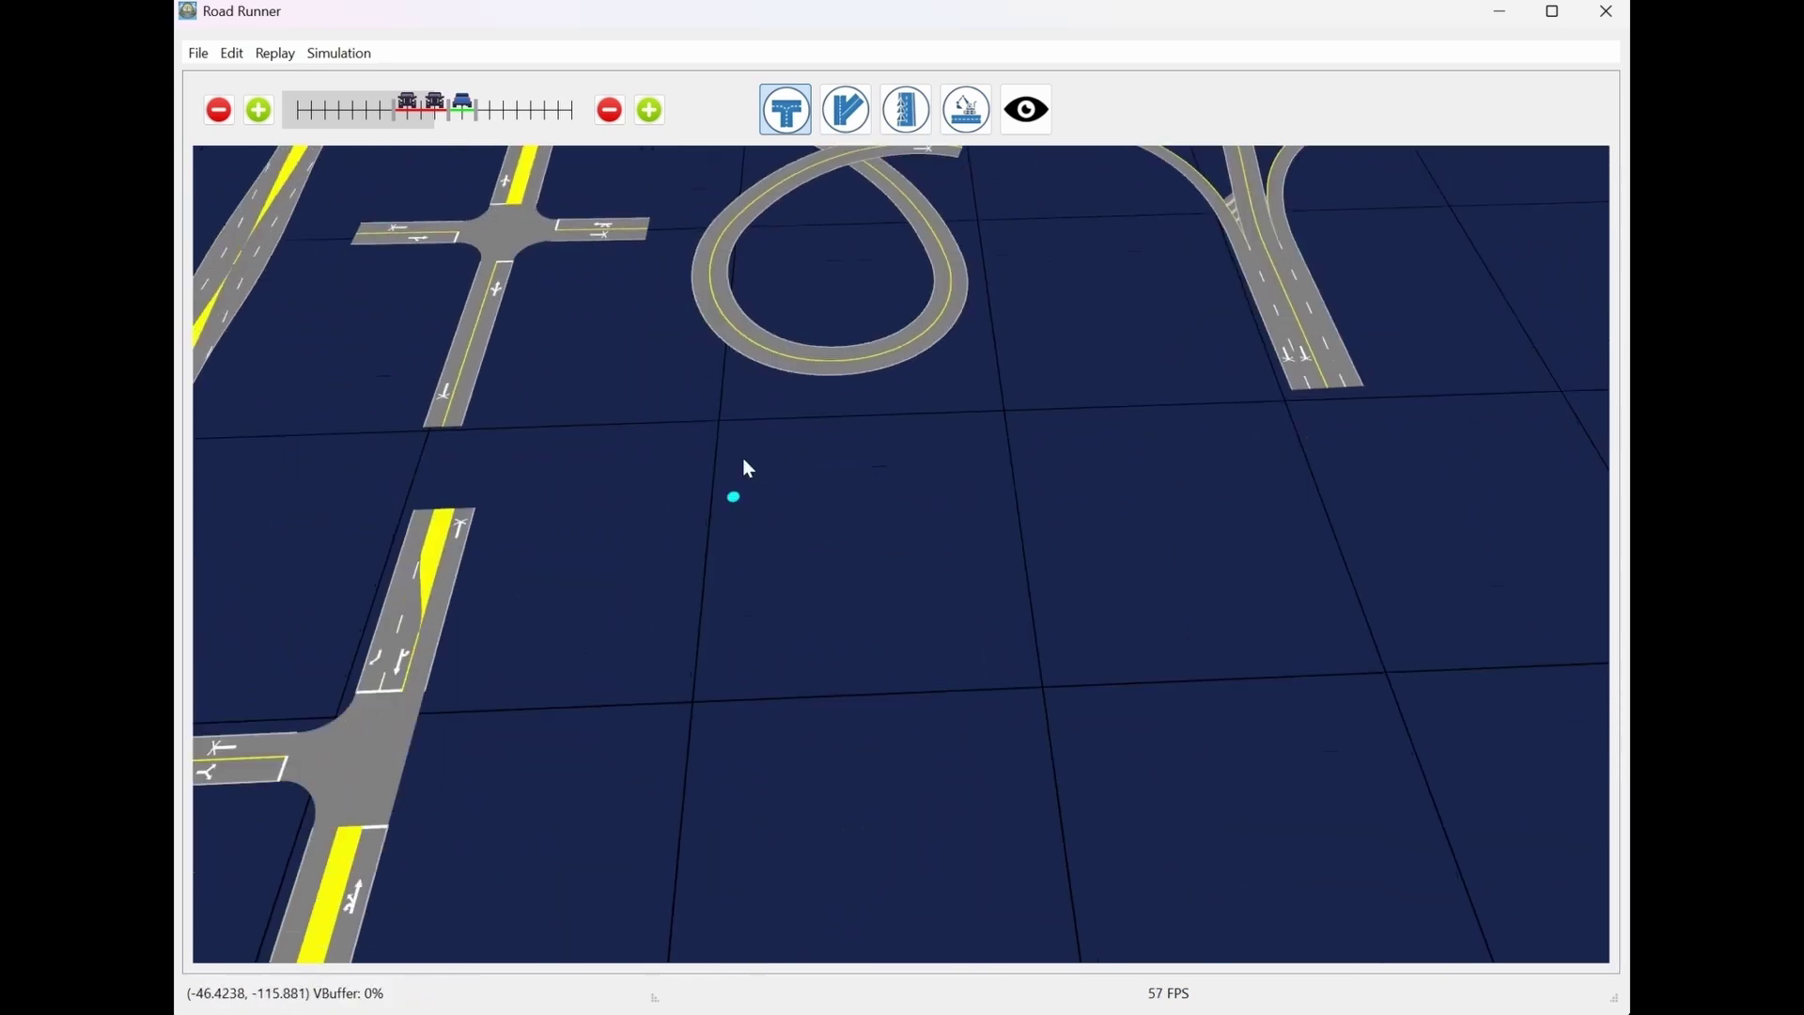
pyautogui.scroll(2, 714, 491)
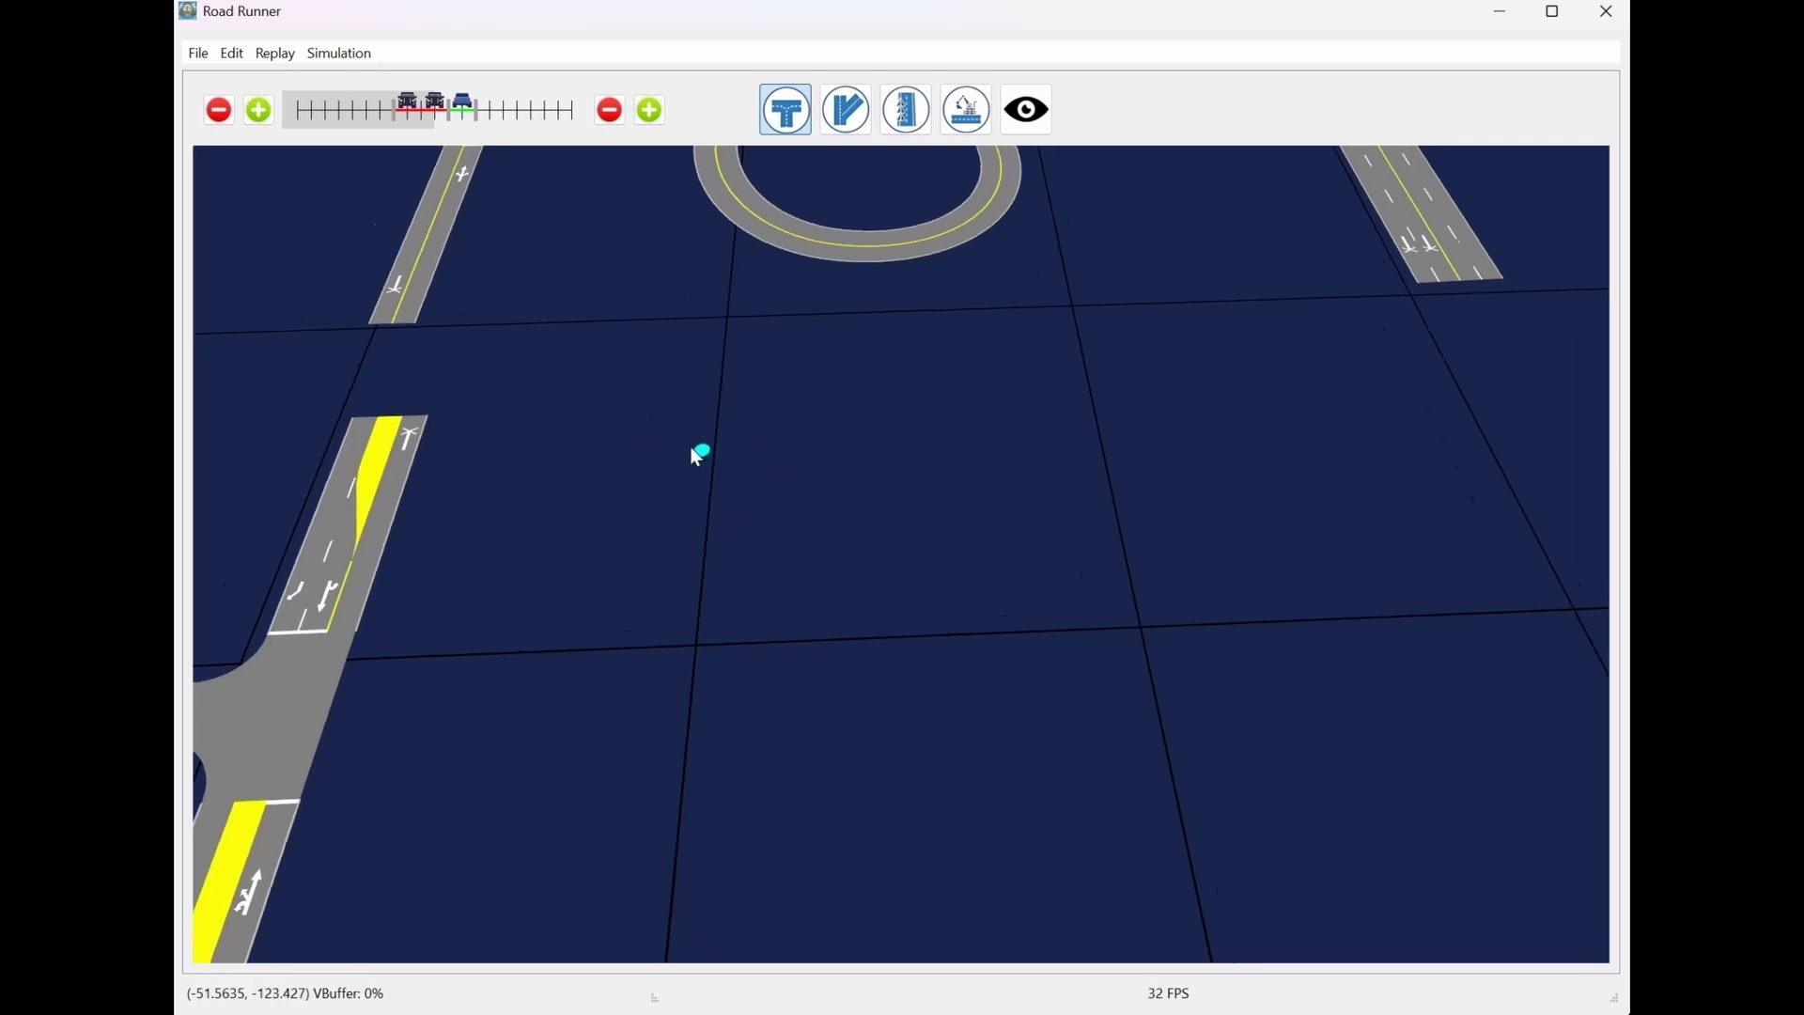
pyautogui.moveTo(612, 427); pyautogui.dragTo(1099, 640)
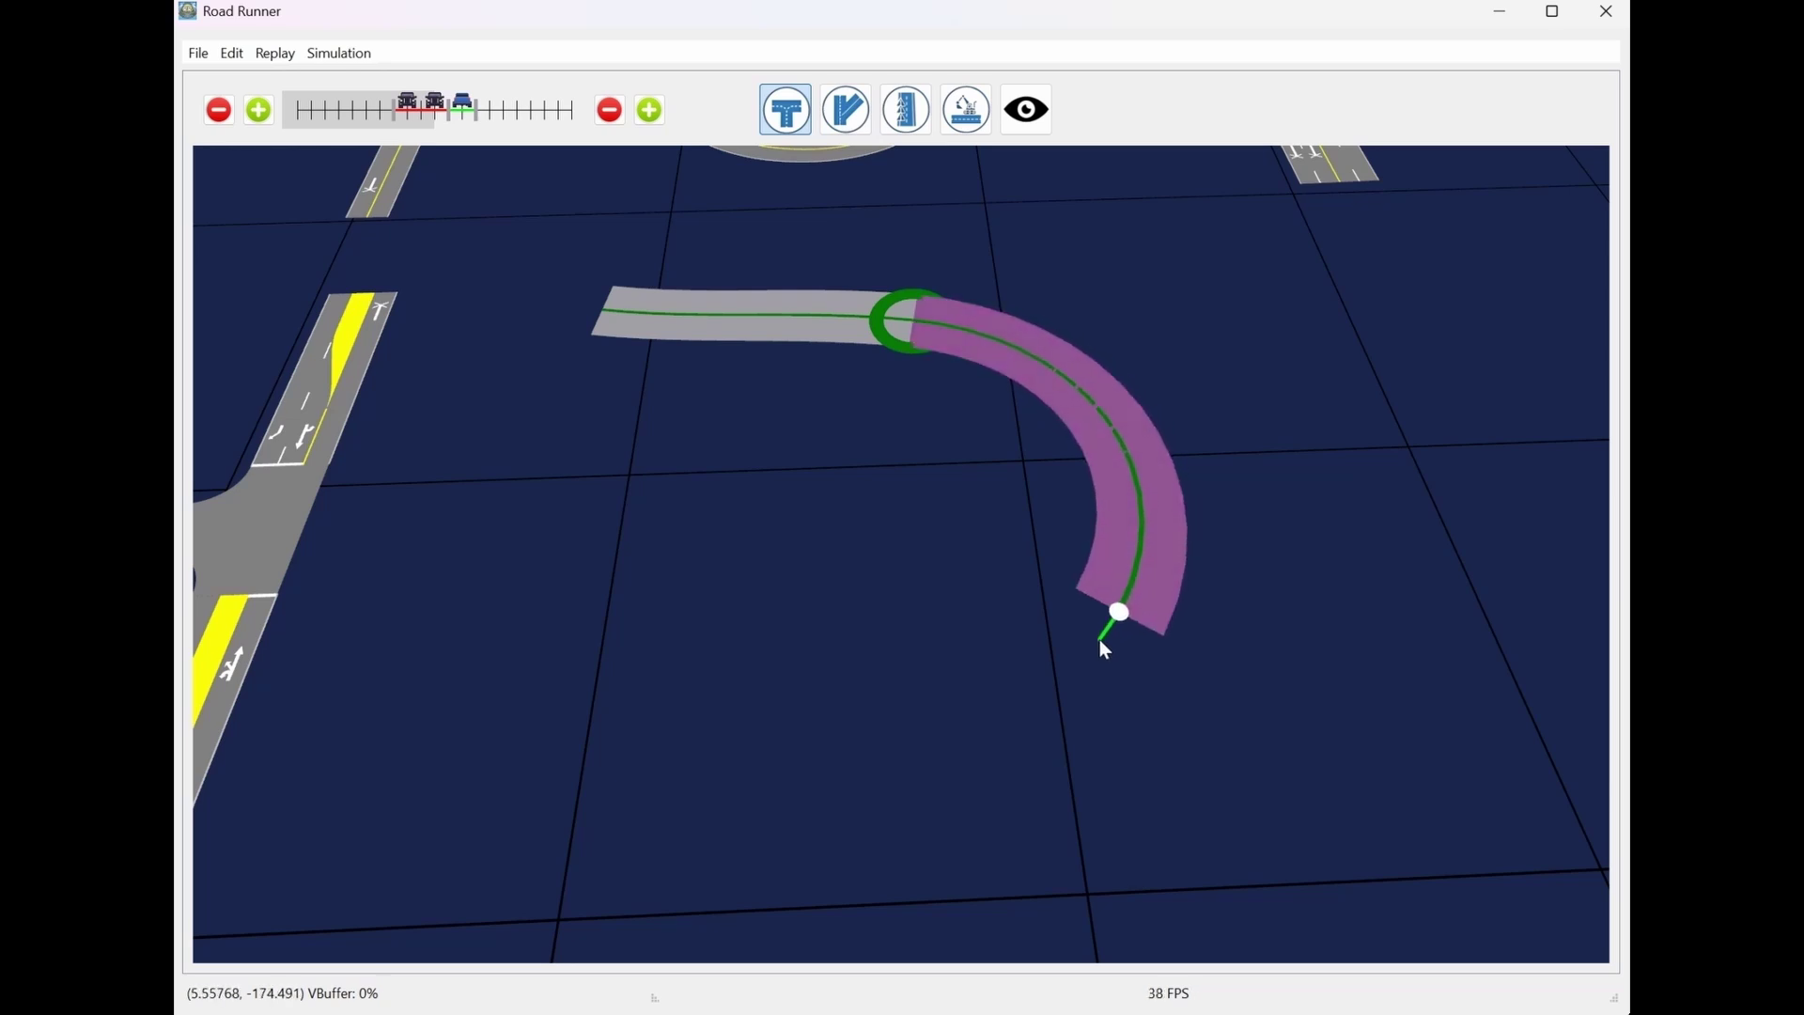
pyautogui.click(1082, 680)
pyautogui.moveTo(1098, 605); pyautogui.dragTo(766, 470)
pyautogui.moveTo(765, 470); pyautogui.dragTo(590, 757, button='middle')
pyautogui.moveTo(592, 761); pyautogui.dragTo(957, 462)
pyautogui.moveTo(1125, 555); pyautogui.dragTo(1133, 396, button='middle')
pyautogui.scroll(4, 744, 494)
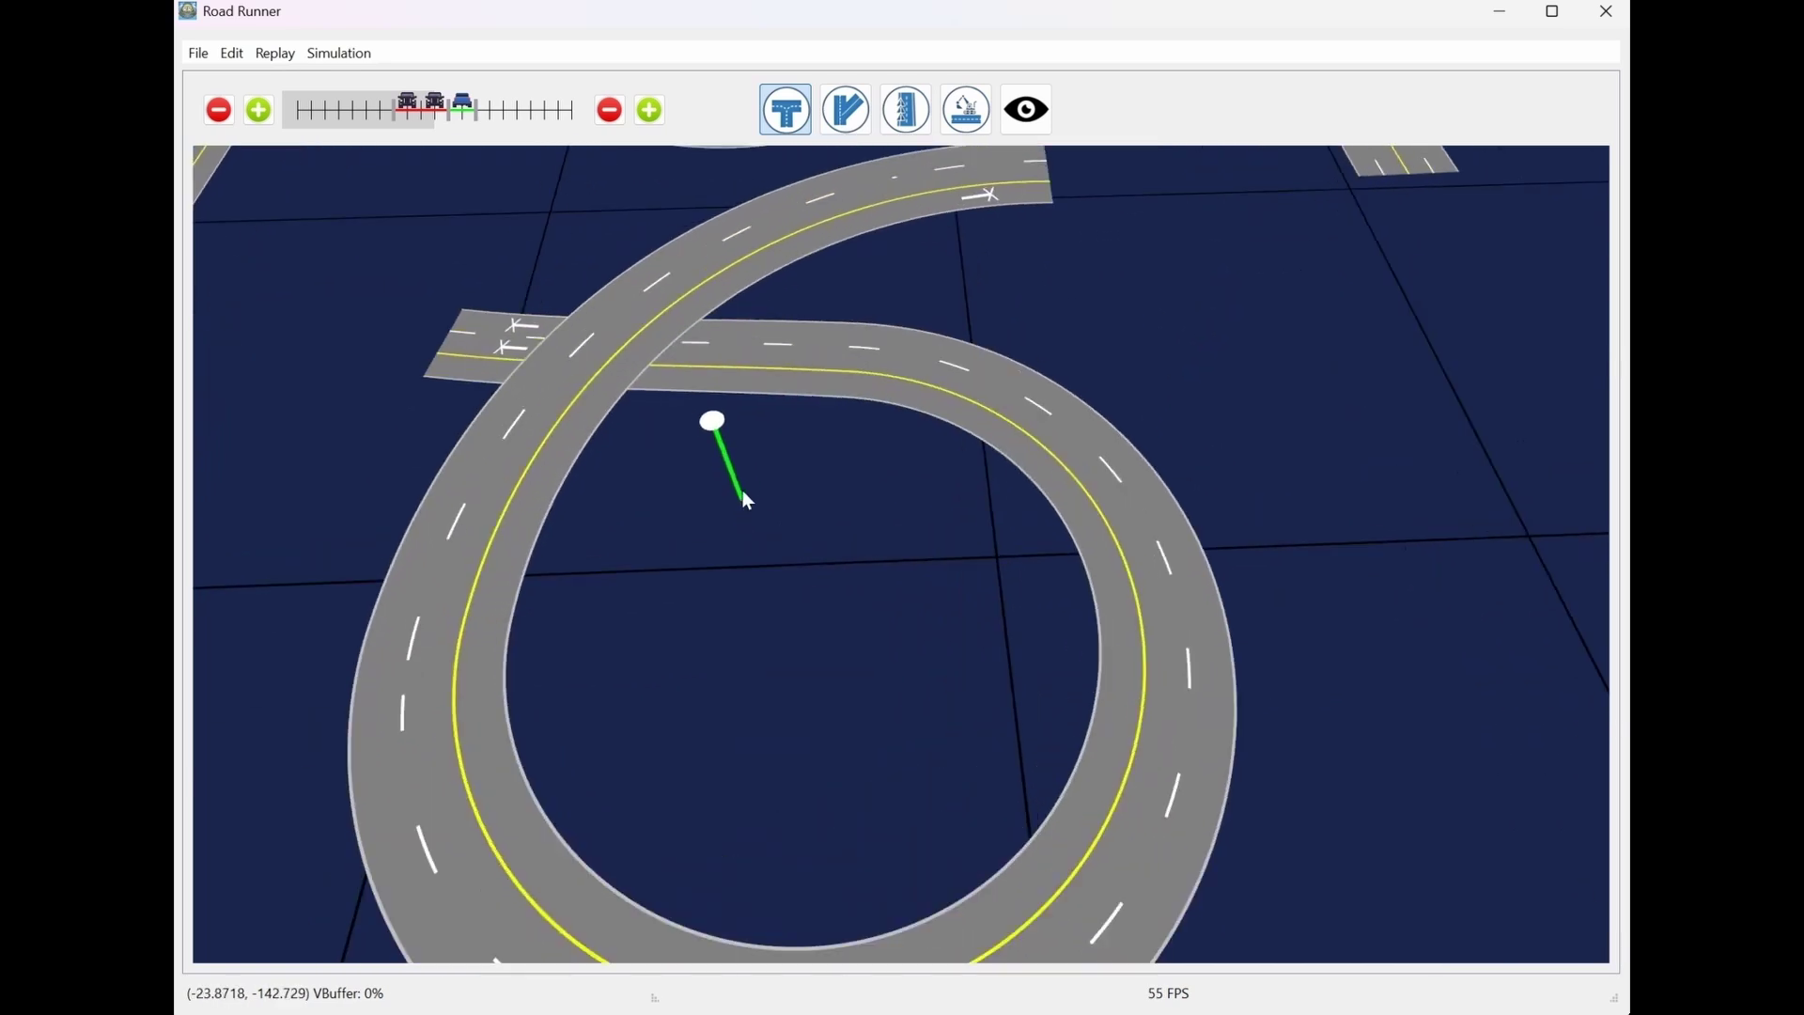
# Try a straight road running southwest across the new loop's east side to form an intersection, and undo it
pyautogui.moveTo(742, 491); pyautogui.dragTo(844, 457, button='middle')
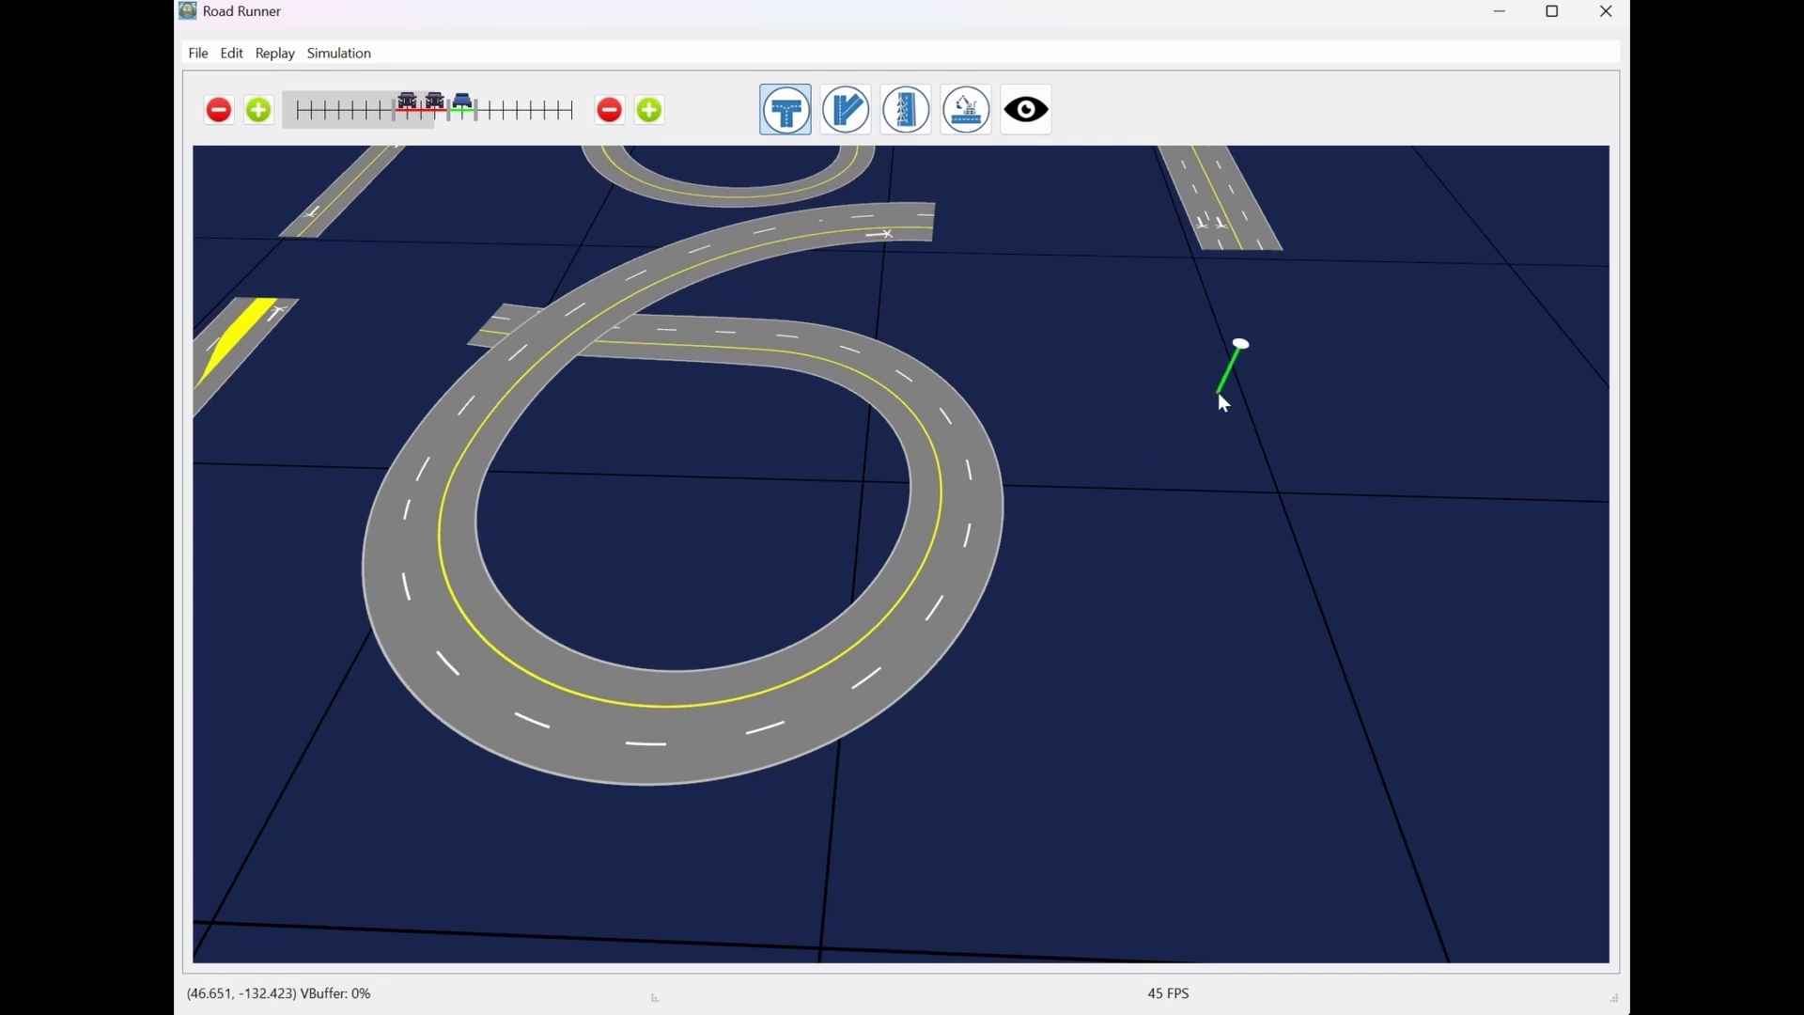
pyautogui.moveTo(1218, 394)
pyautogui.mouseDown()
pyautogui.moveTo(989, 435)
pyautogui.moveTo(906, 460)
pyautogui.moveTo(906, 482)
pyautogui.moveTo(656, 551)
pyautogui.mouseUp()
pyautogui.moveTo(808, 488); pyautogui.dragTo(957, 543)
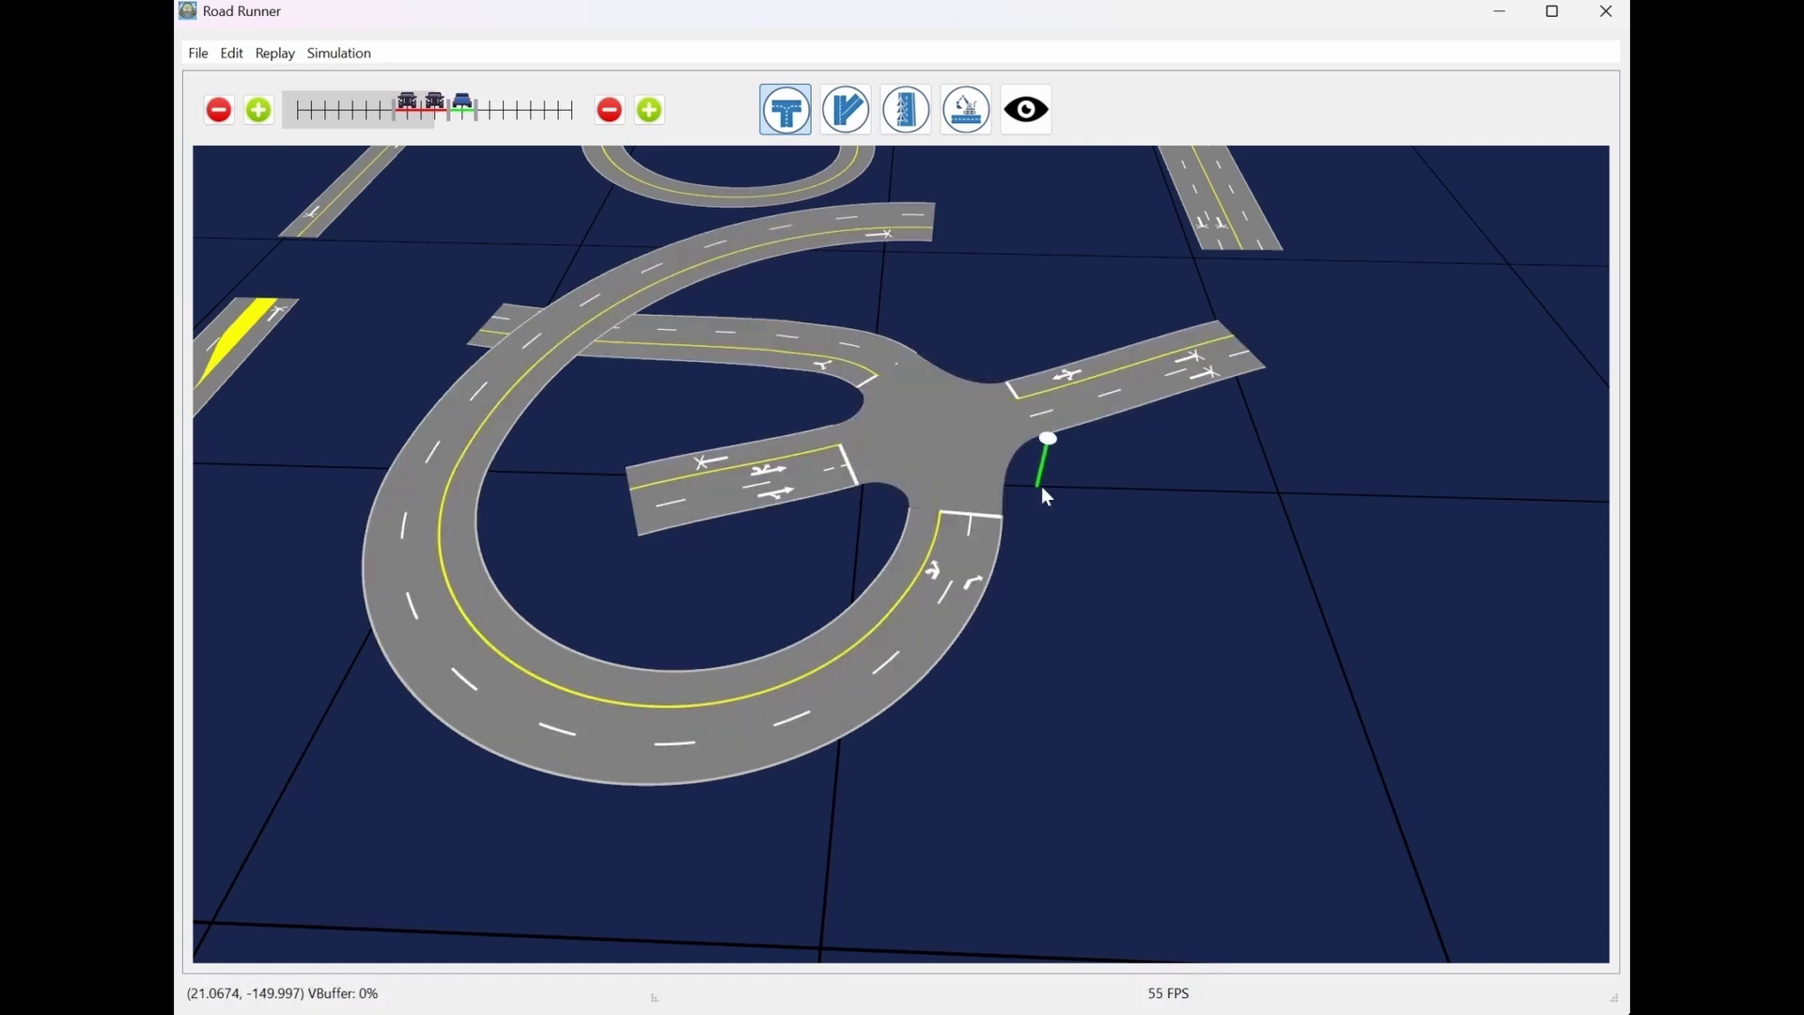
pyautogui.scroll(3, 1086, 515)
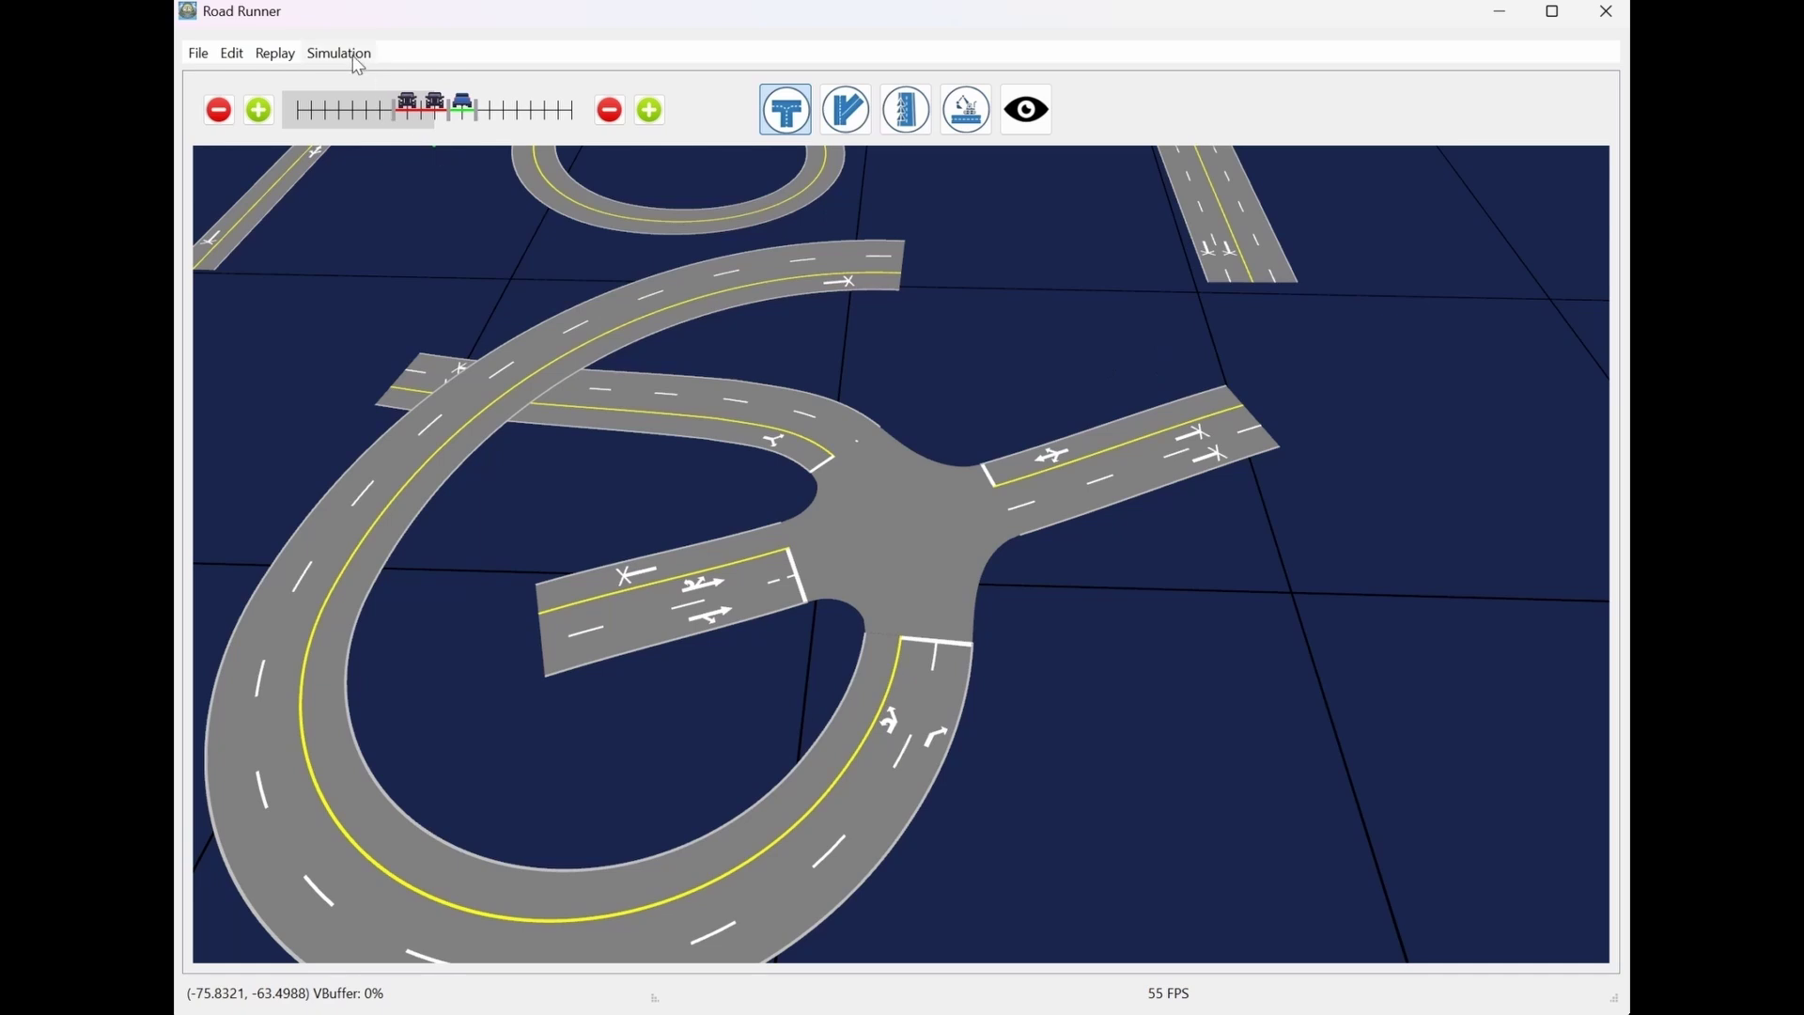
pyautogui.click(232, 54)
pyautogui.click(259, 78)
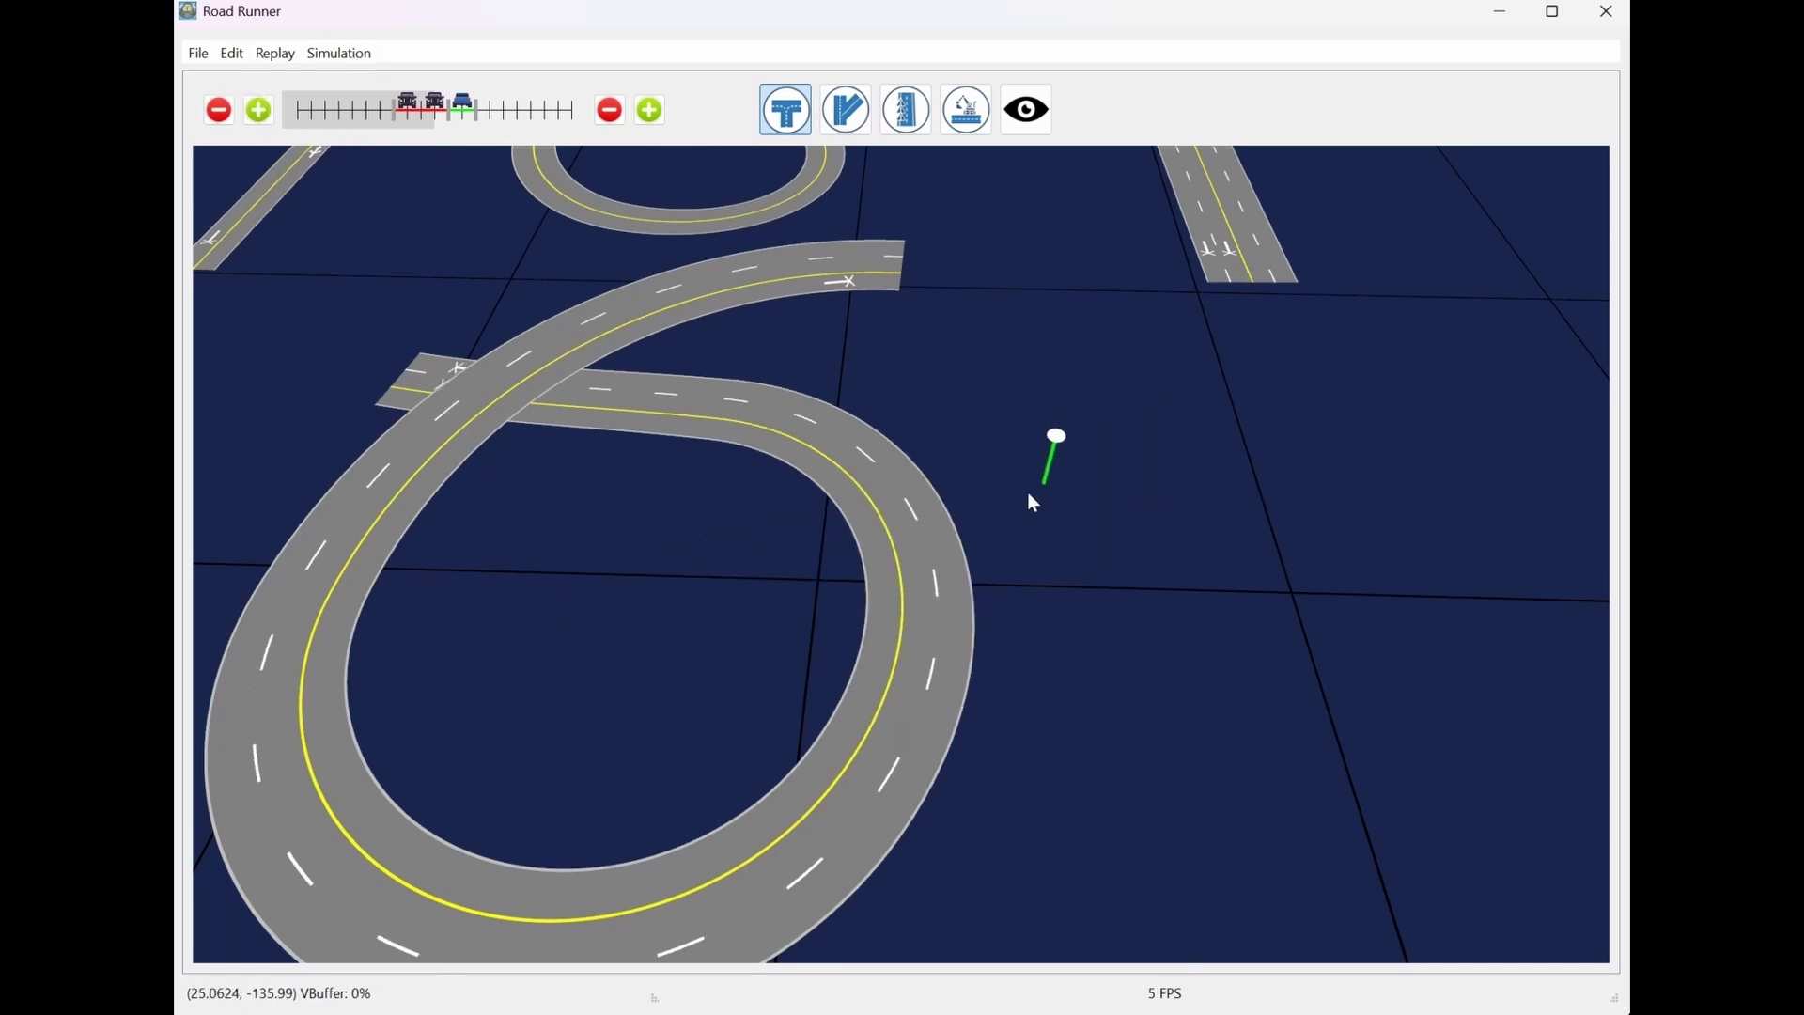
# Look over the existing interchange with ramps and an overpass northeast of the new loop road
pyautogui.scroll(-5, 1024, 481)
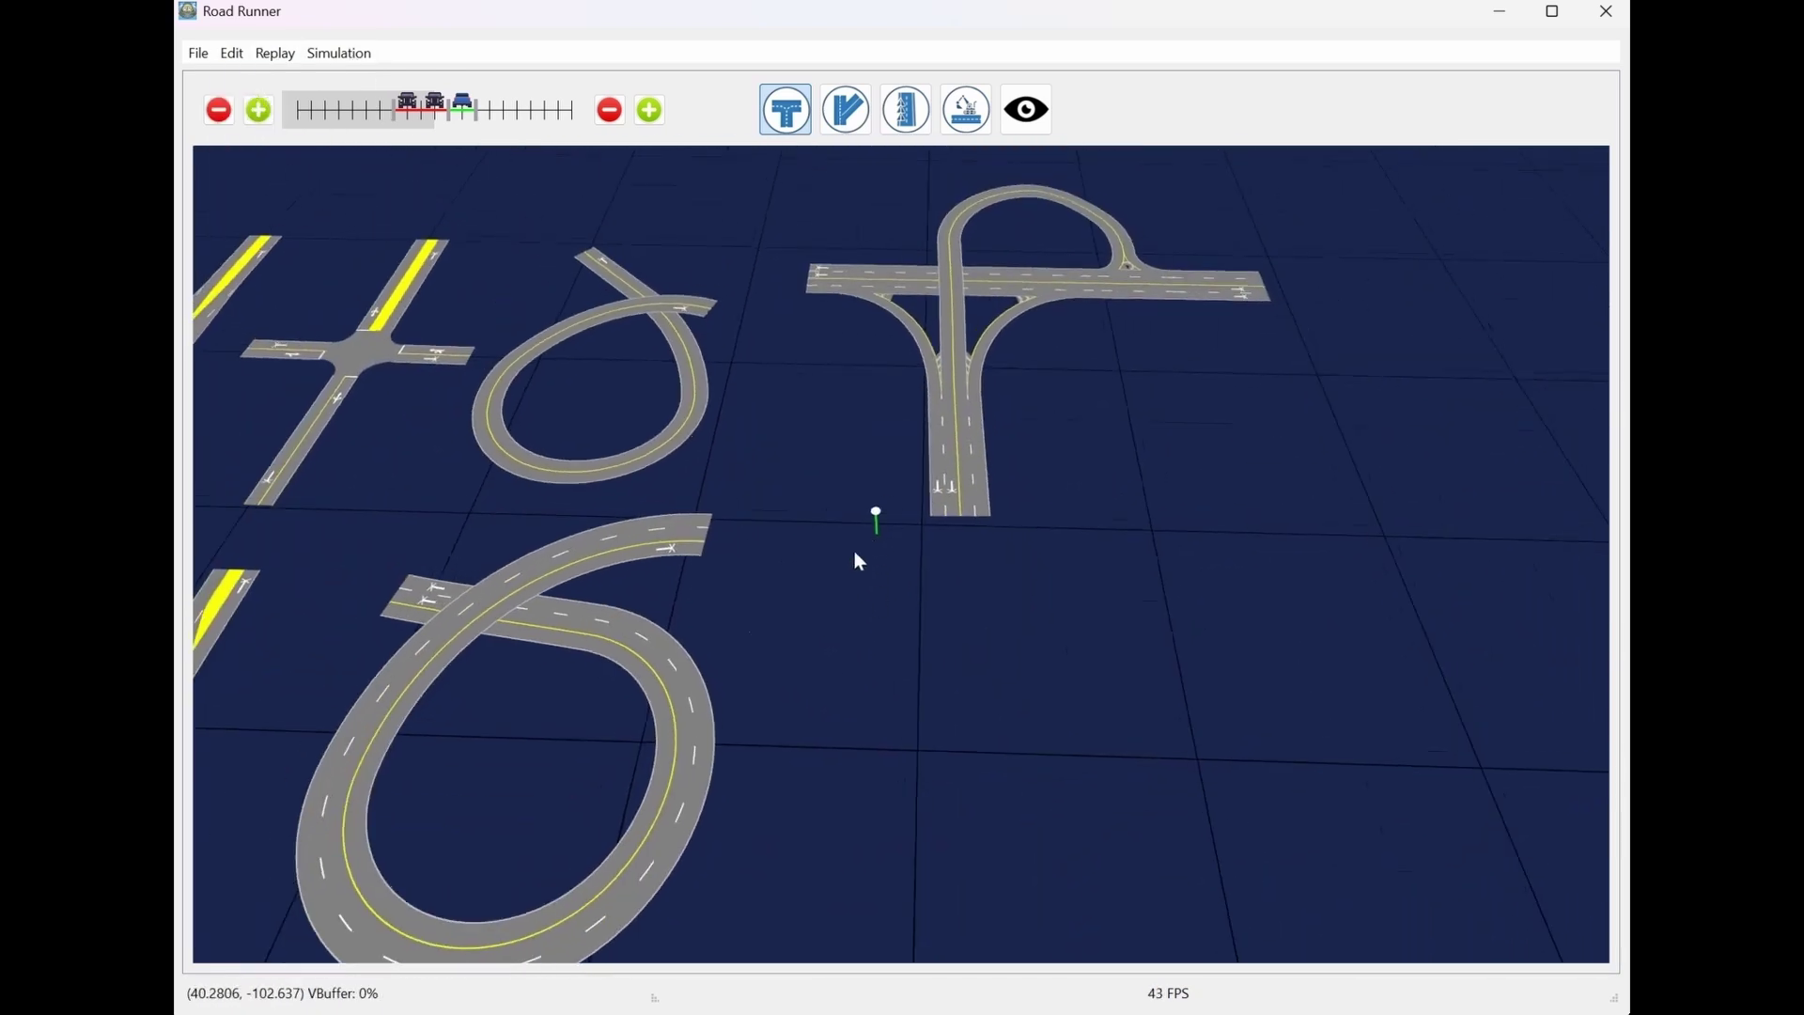
pyautogui.moveTo(855, 552)
pyautogui.mouseDown(button='middle')
pyautogui.moveTo(741, 690)
pyautogui.moveTo(753, 585)
pyautogui.mouseUp(button='middle')
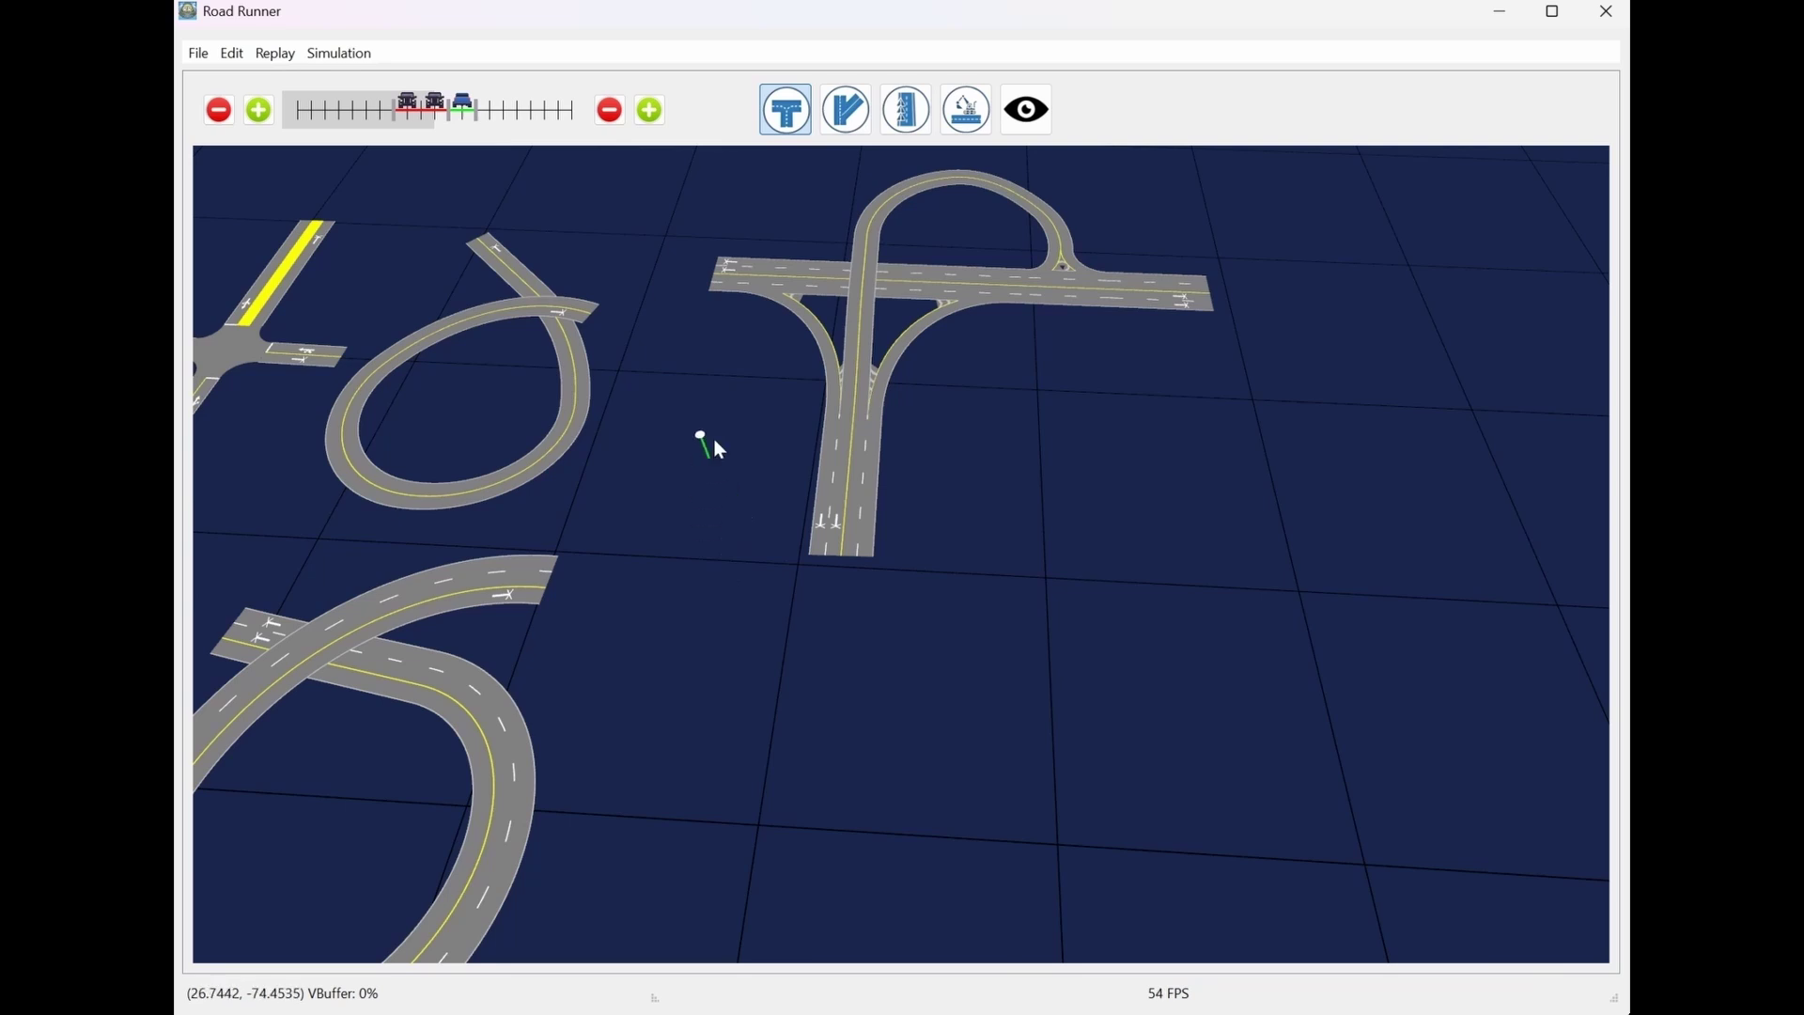
pyautogui.scroll(4, 723, 465)
pyautogui.moveTo(724, 475); pyautogui.dragTo(630, 584, button='middle')
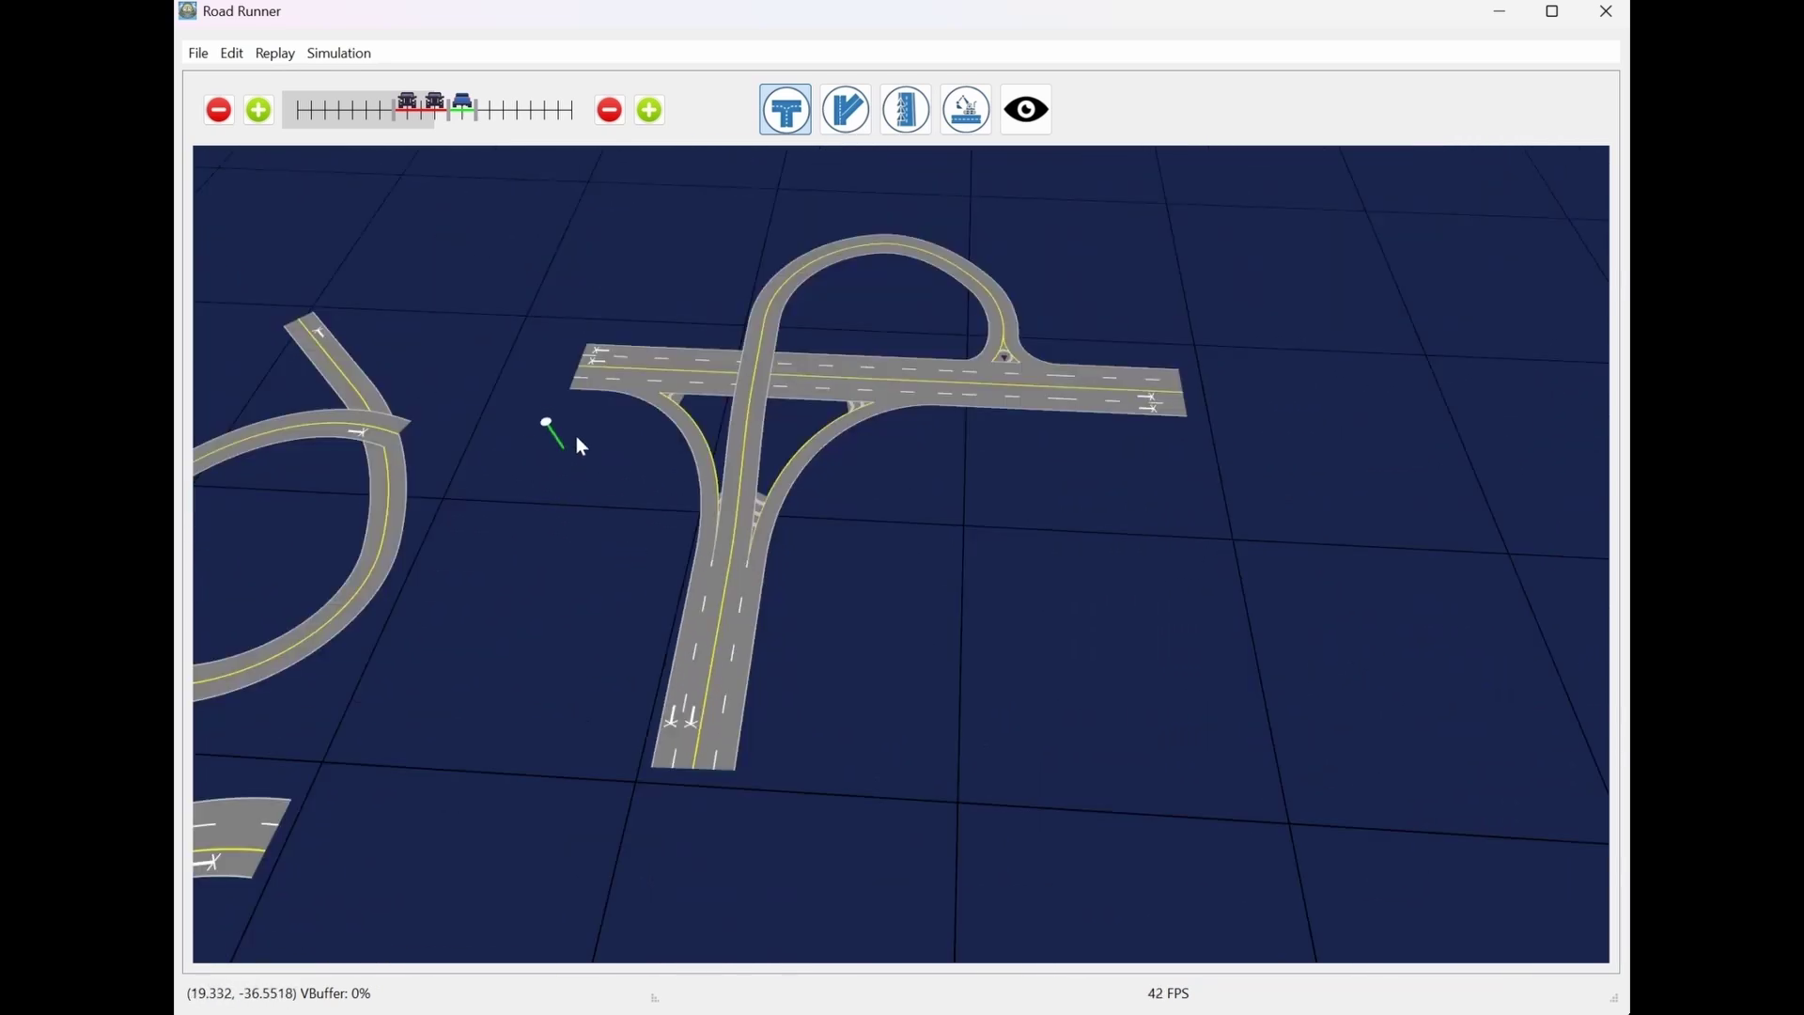
pyautogui.scroll(2, 658, 463)
pyautogui.moveTo(634, 436); pyautogui.dragTo(570, 470, button='middle')
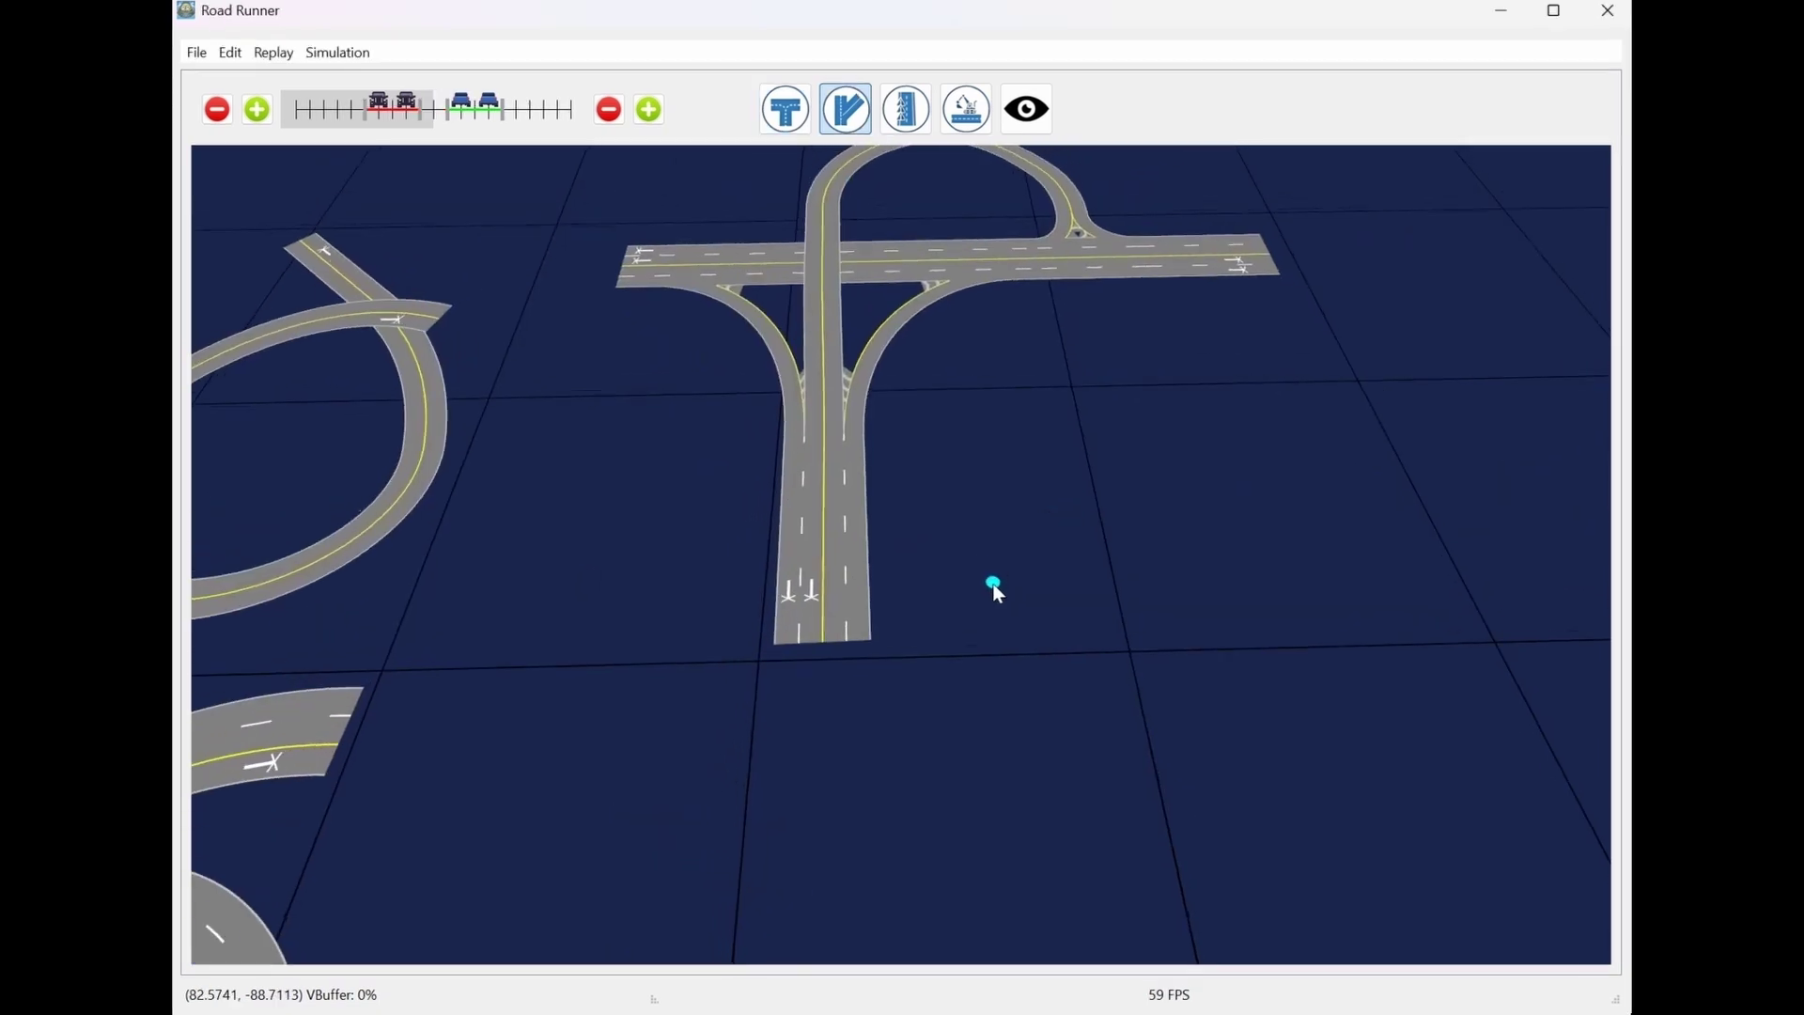
# Draw a straight east-west road with two lanes each way and a wide median, south of the interchange's stem road
pyautogui.moveTo(992, 584); pyautogui.dragTo(989, 678, button='middle')
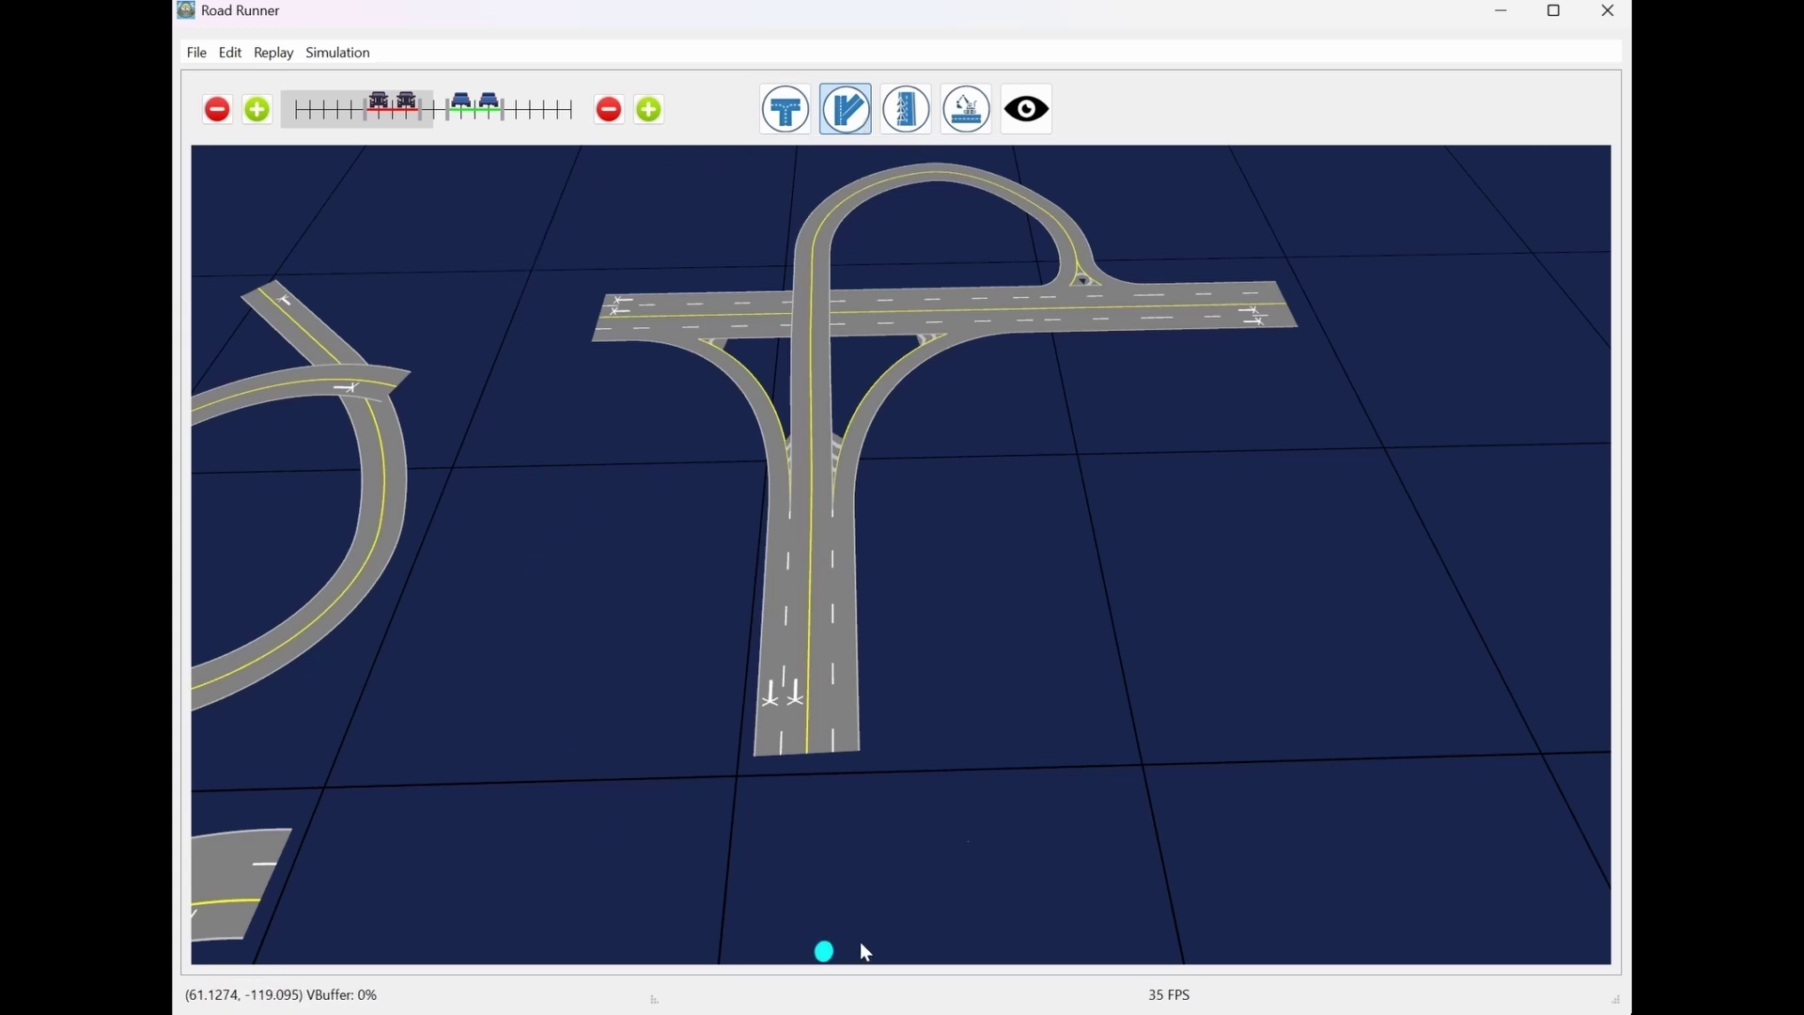
pyautogui.moveTo(1037, 833); pyautogui.dragTo(978, 571, button='middle')
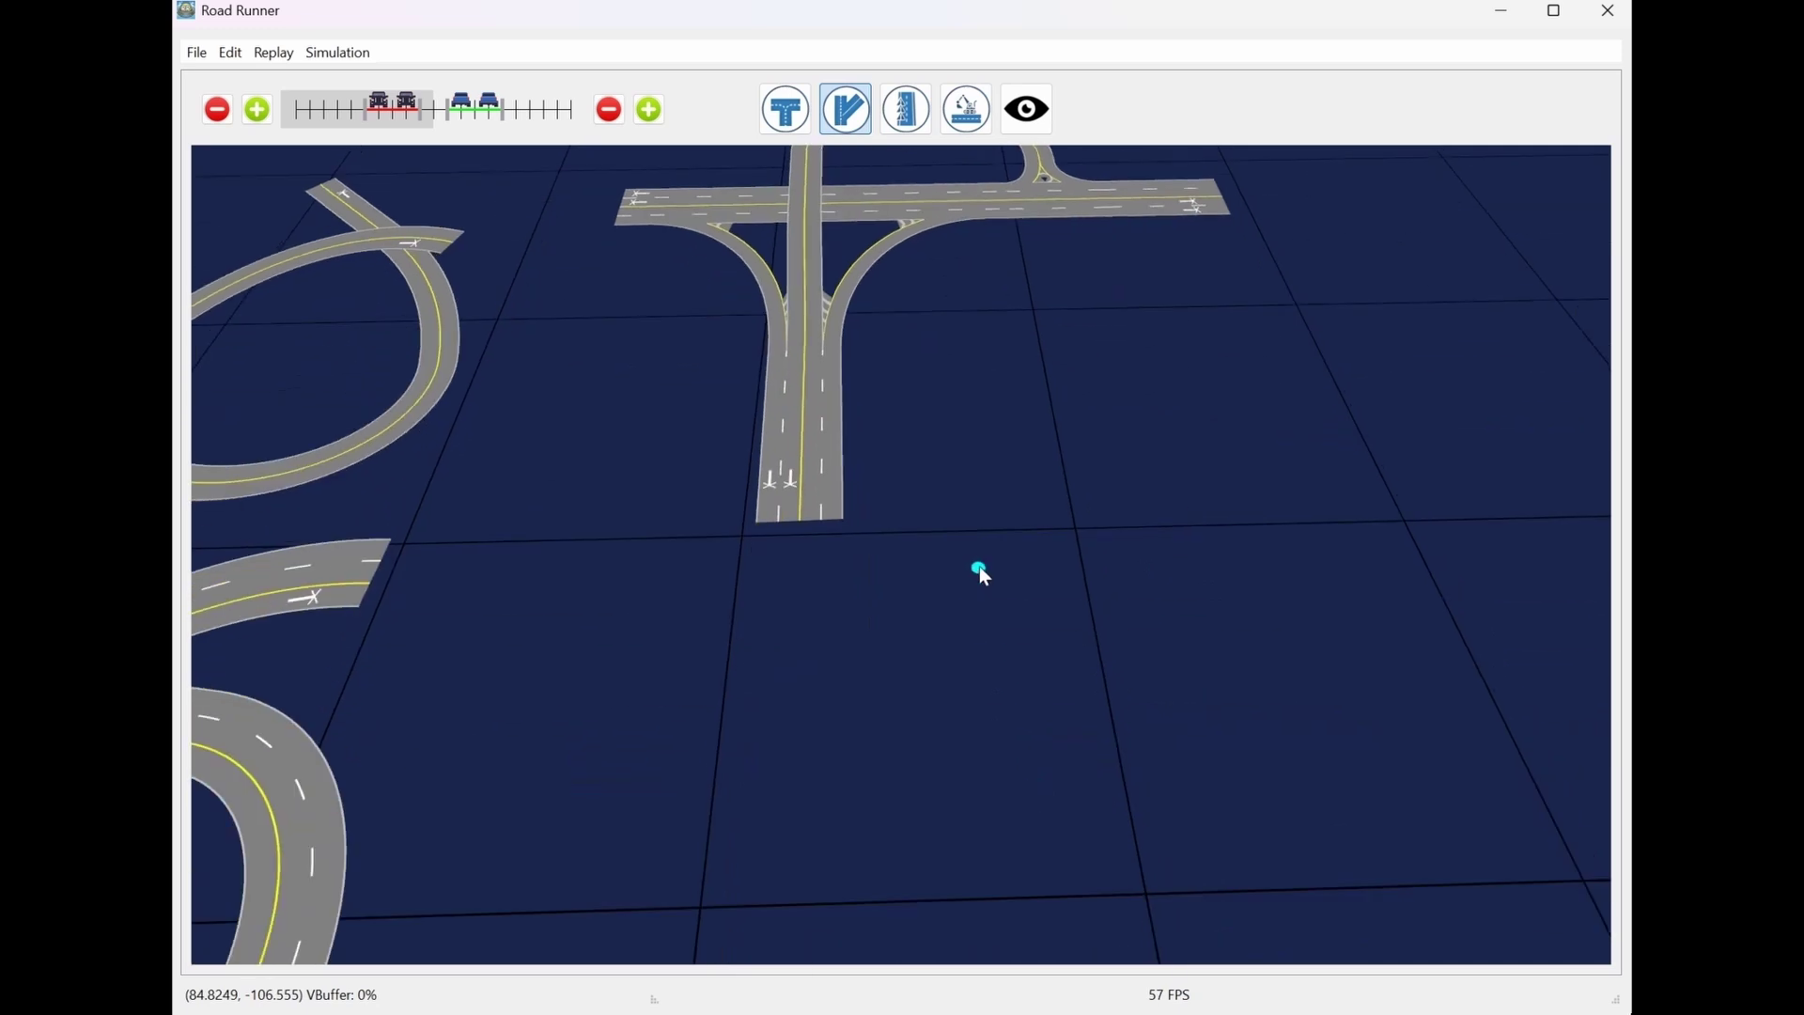
pyautogui.click(785, 110)
pyautogui.scroll(3, 682, 600)
pyautogui.scroll(-2, 629, 641)
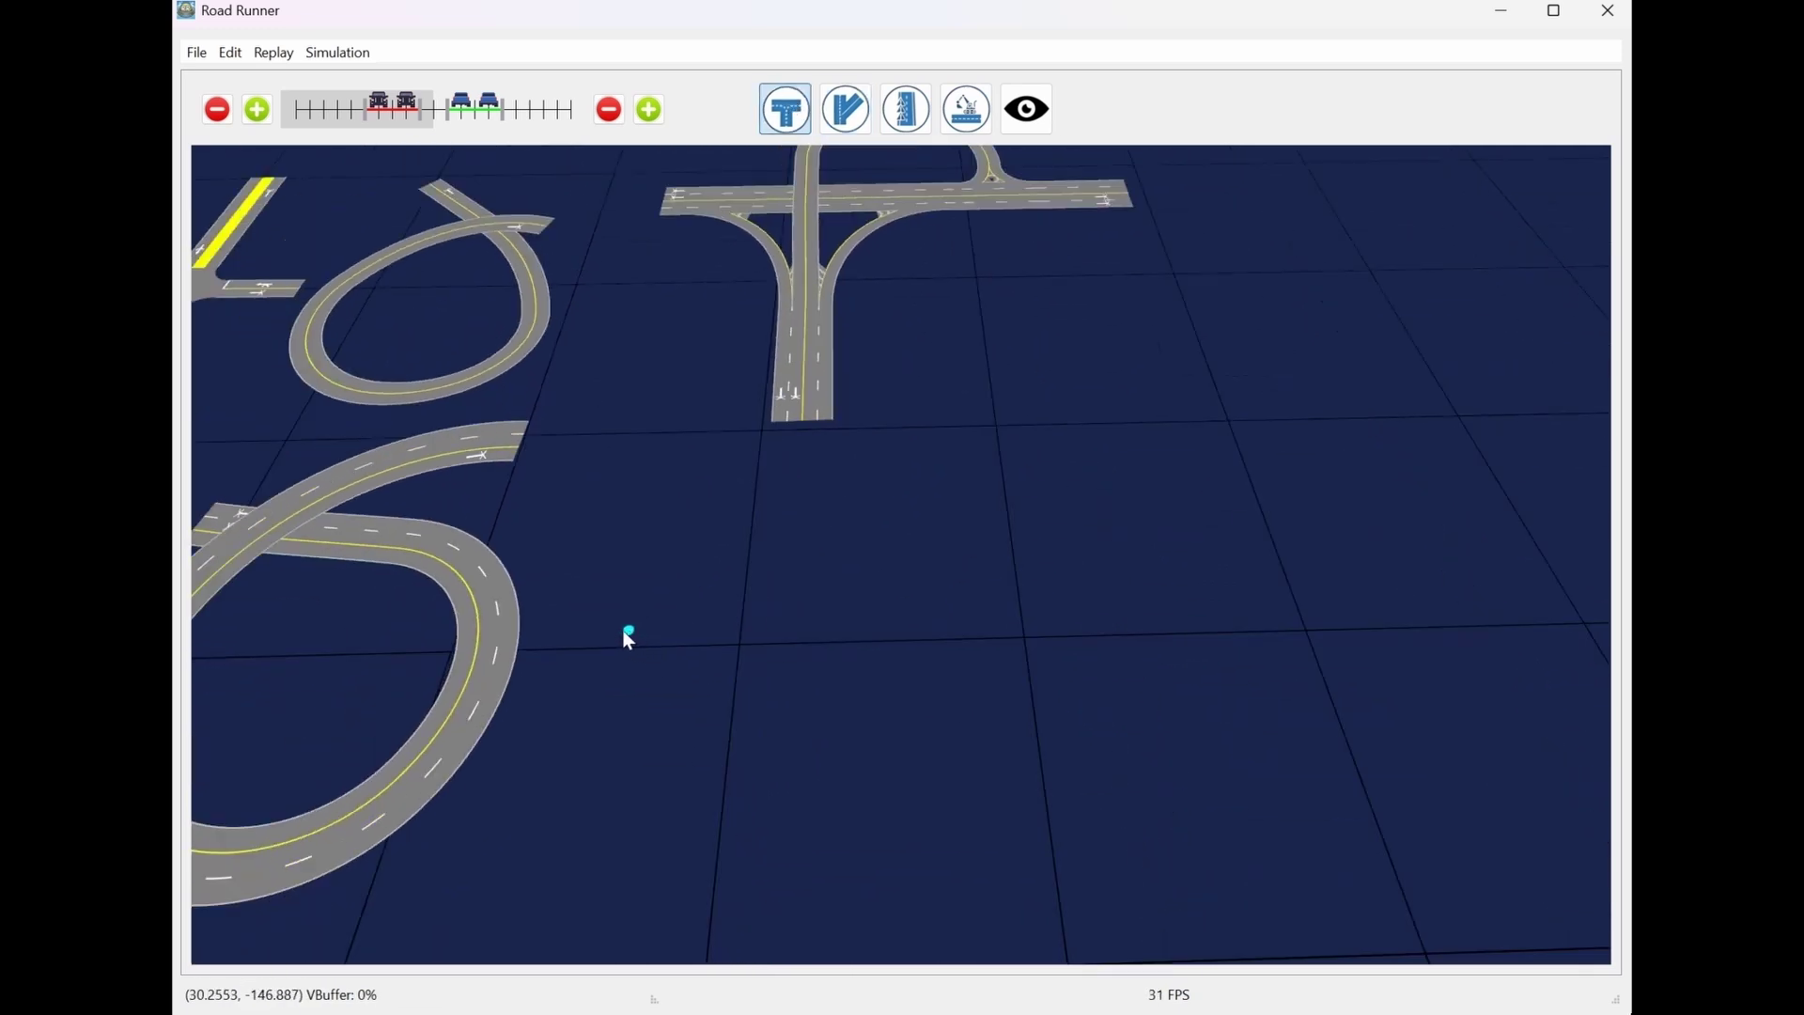
pyautogui.moveTo(584, 691); pyautogui.dragTo(600, 644)
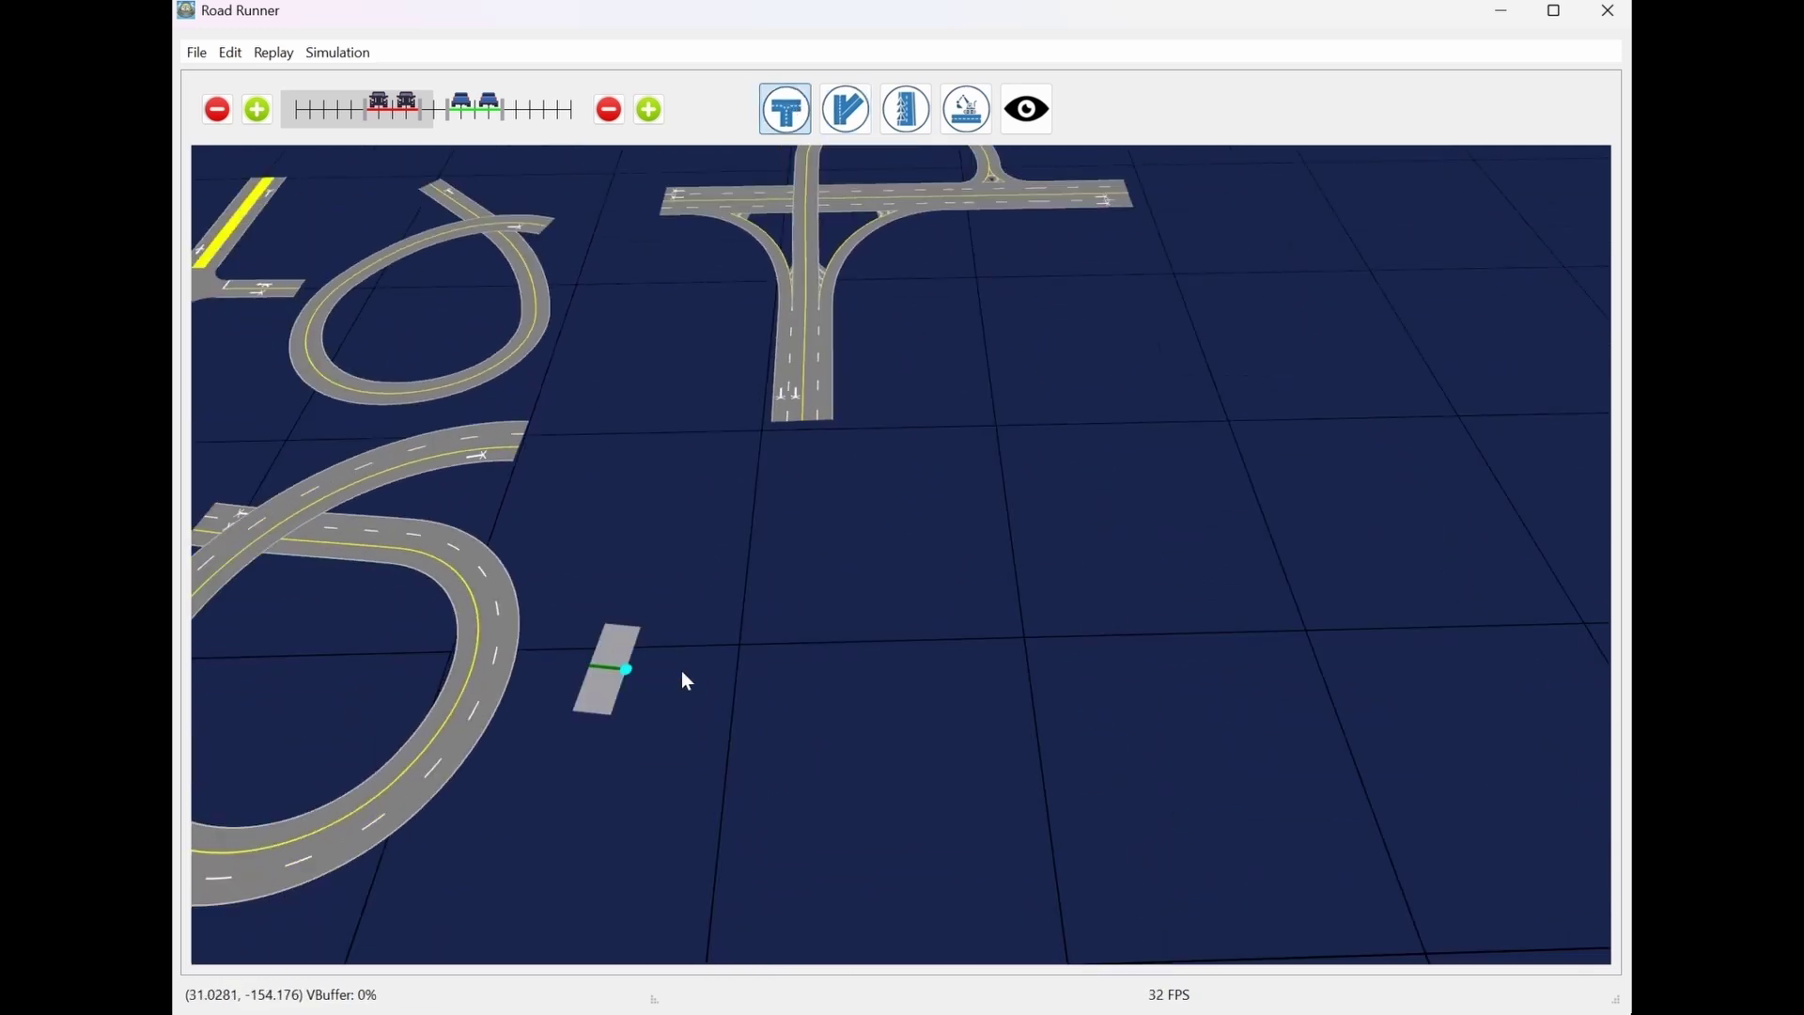
pyautogui.moveTo(688, 680); pyautogui.dragTo(1308, 667)
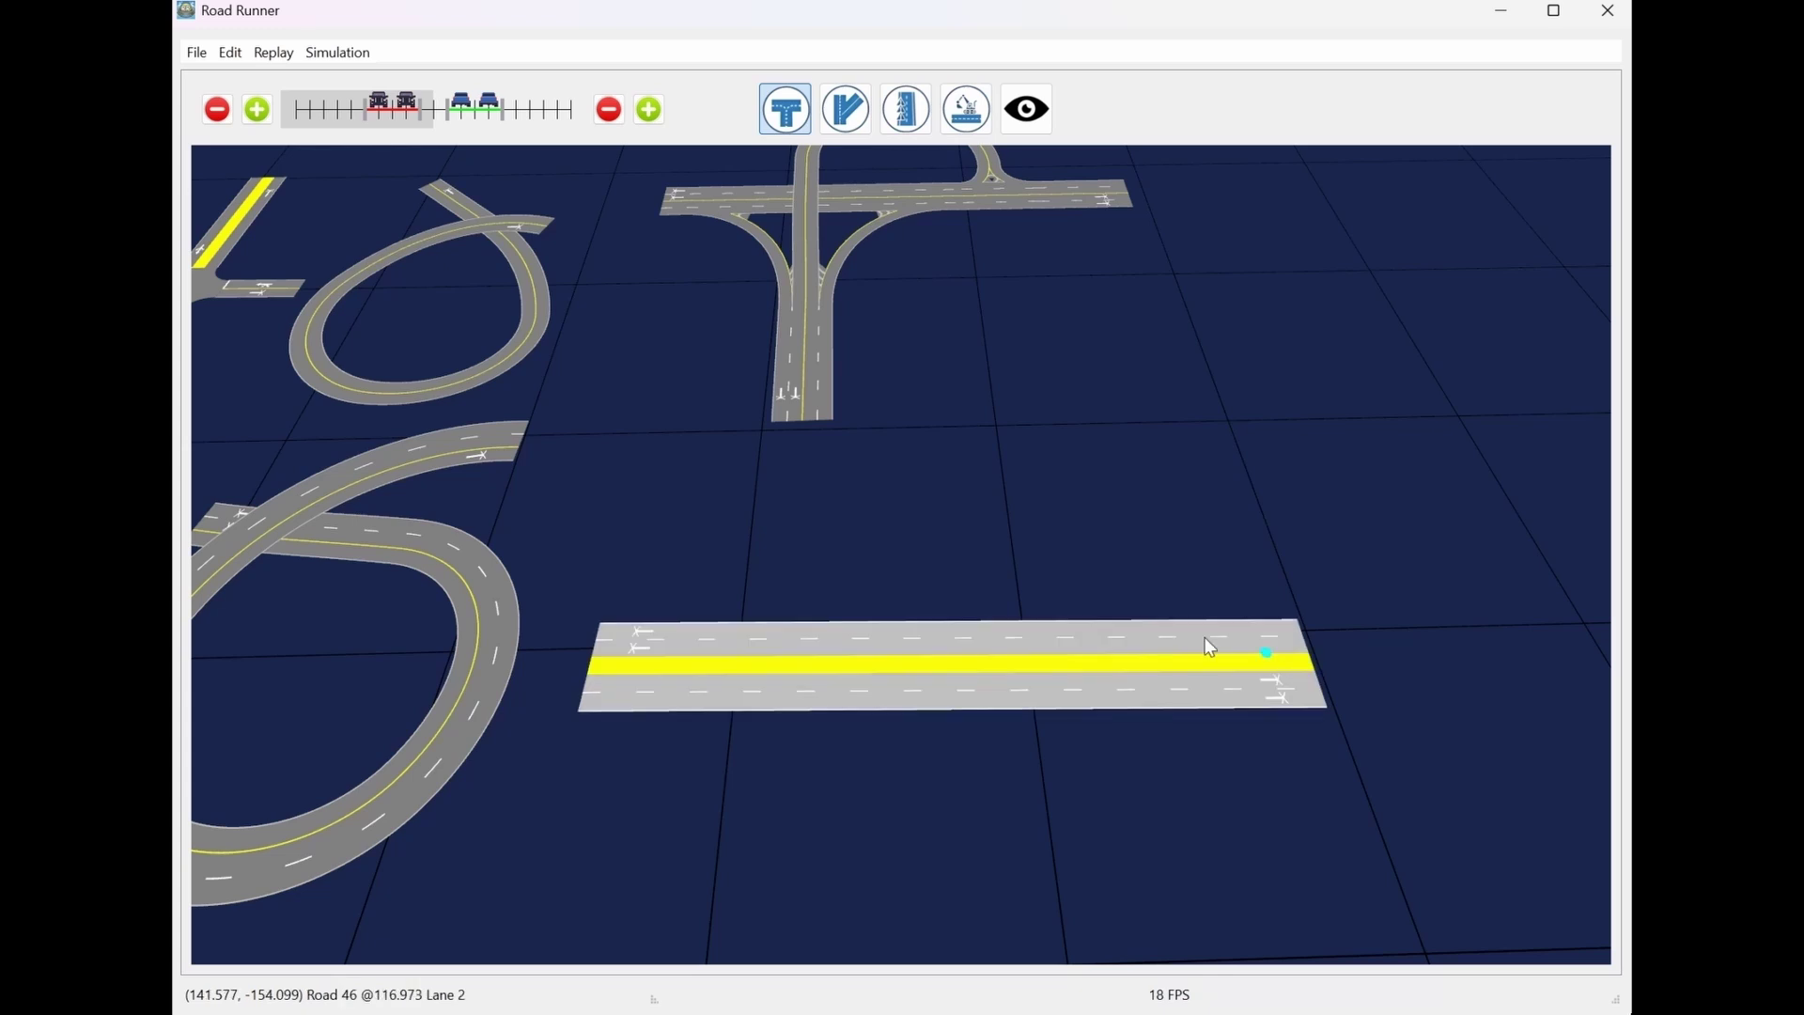
# Connect the stem road's outer southbound lane to the new road's outer westbound lane with a one-way, single-lane ramp
pyautogui.scroll(3, 770, 515)
pyautogui.scroll(3, 842, 473)
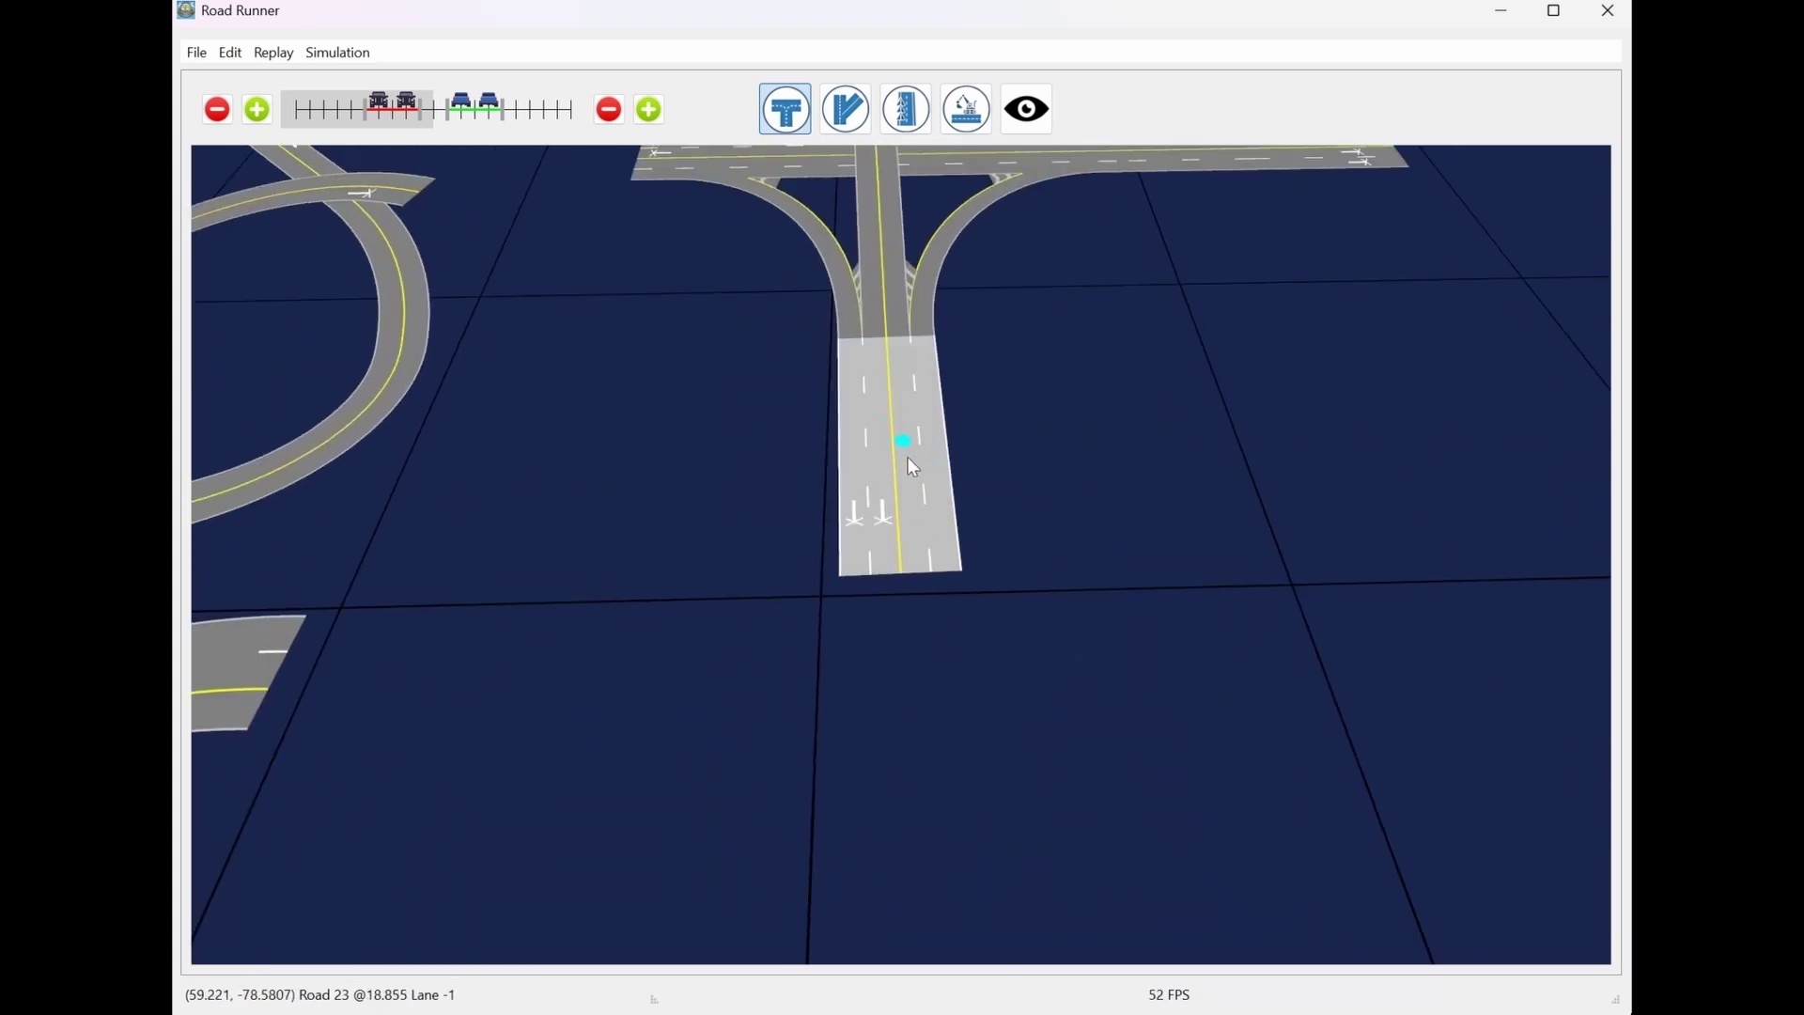
pyautogui.moveTo(1030, 563); pyautogui.dragTo(1061, 483, button='middle')
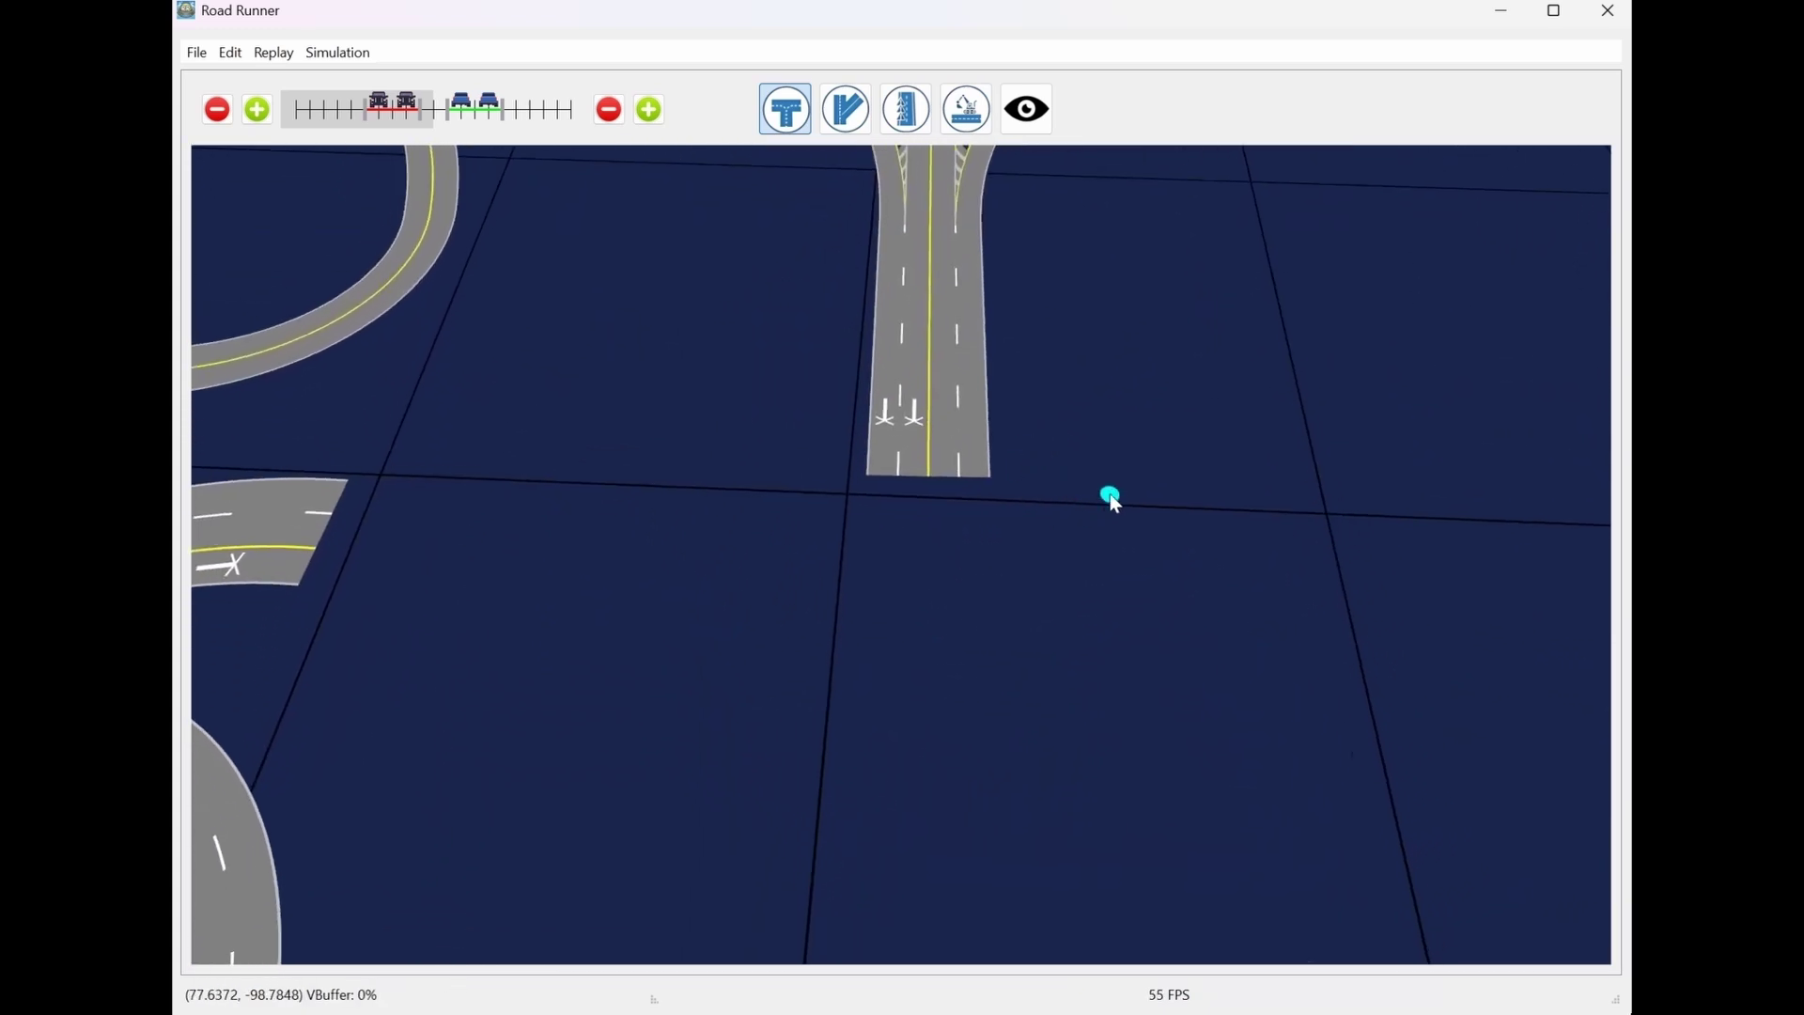
pyautogui.scroll(-3, 1080, 498)
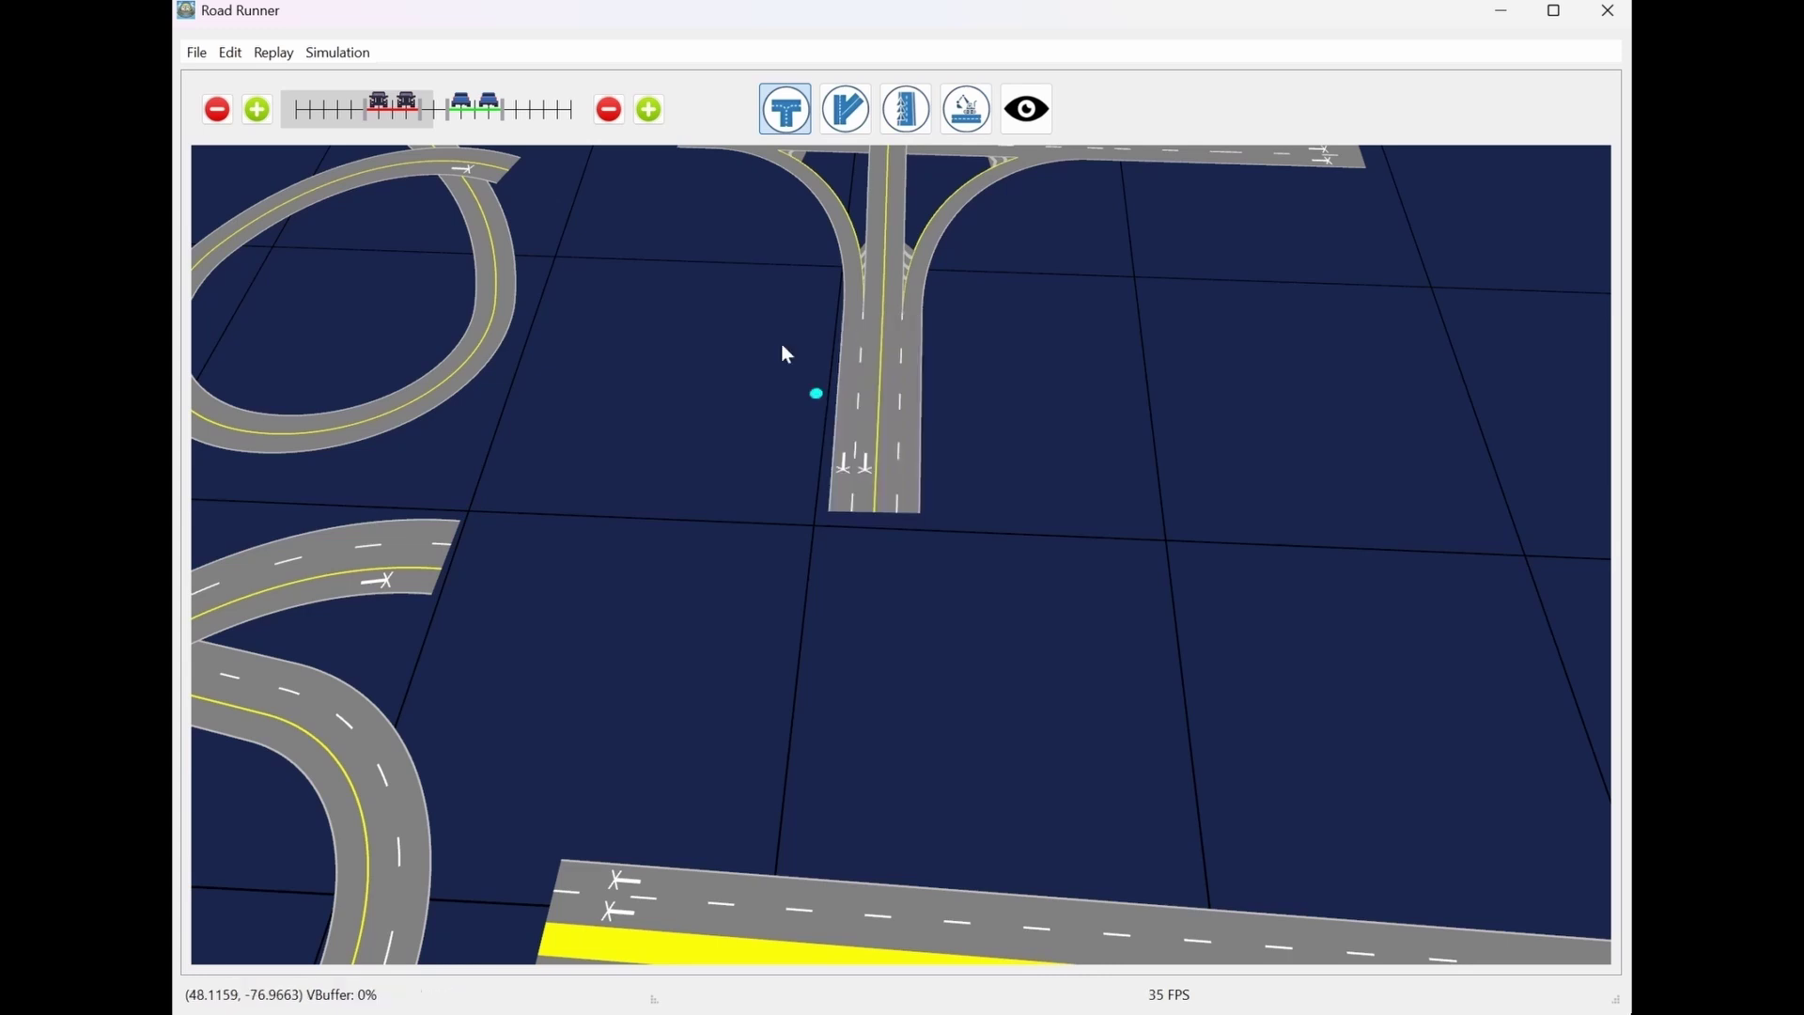
pyautogui.click(857, 118)
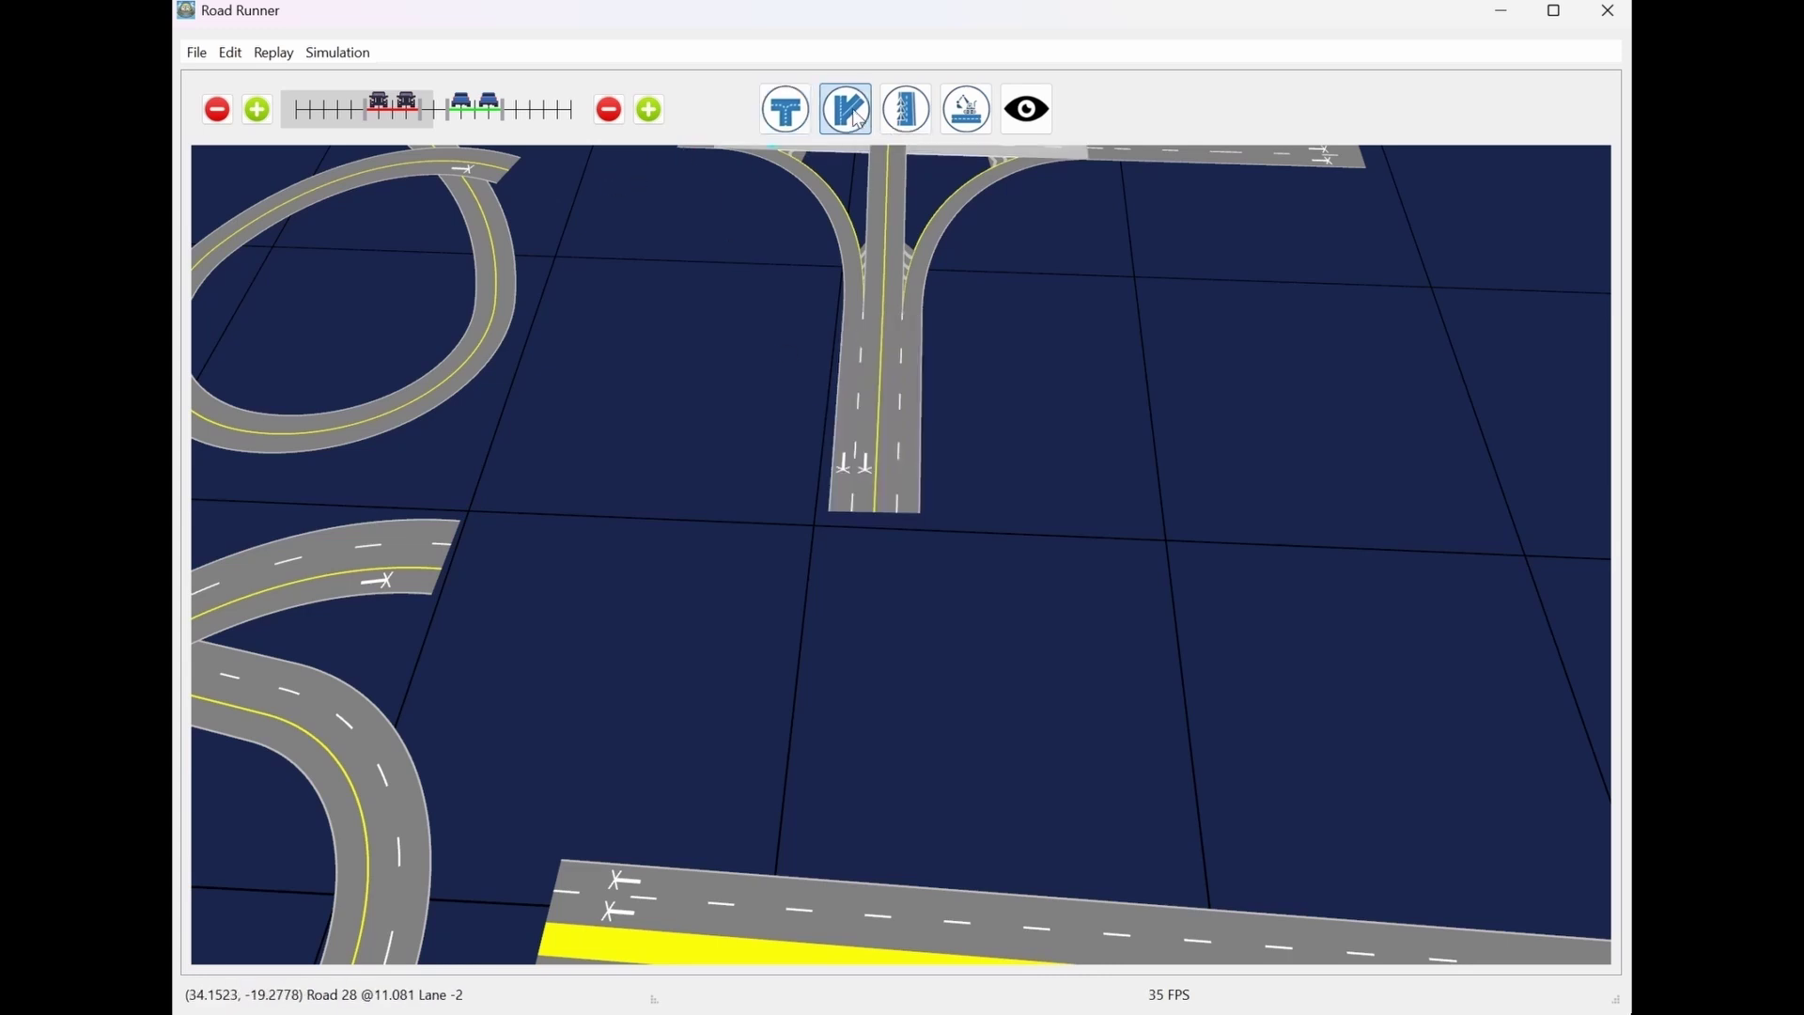
pyautogui.click(217, 110)
pyautogui.click(217, 110)
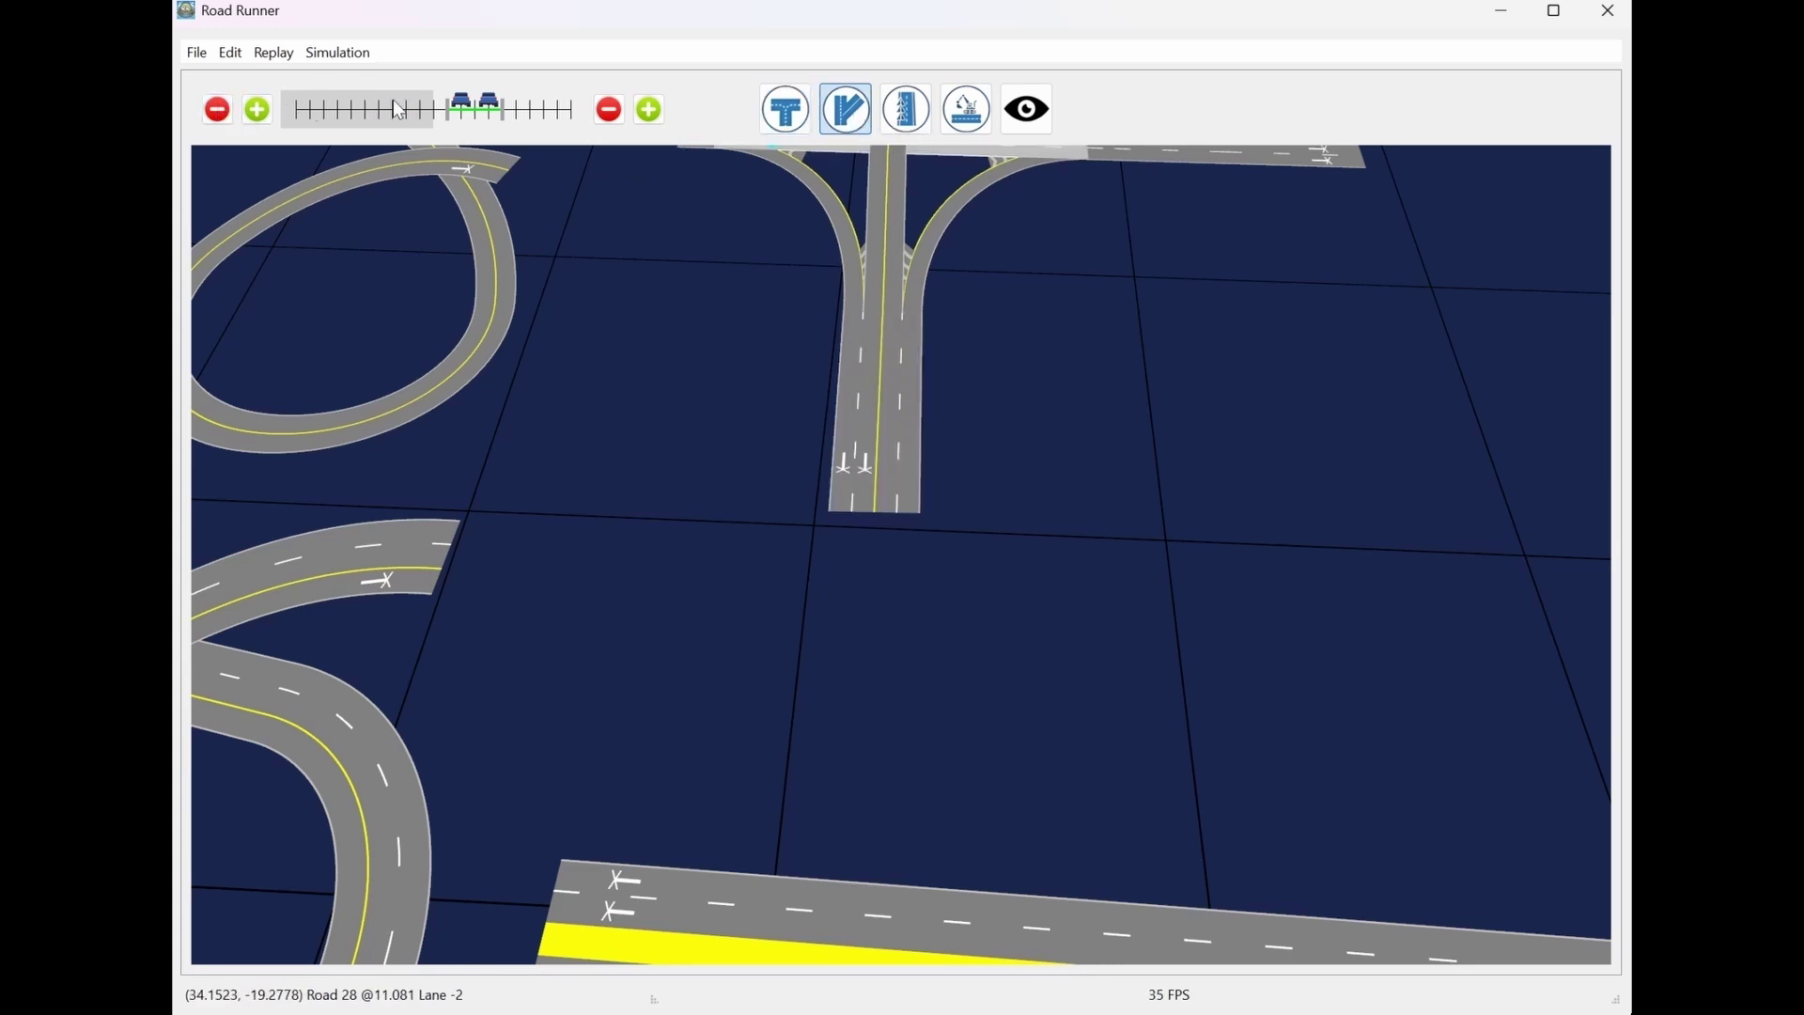
pyautogui.click(609, 110)
pyautogui.scroll(2, 859, 624)
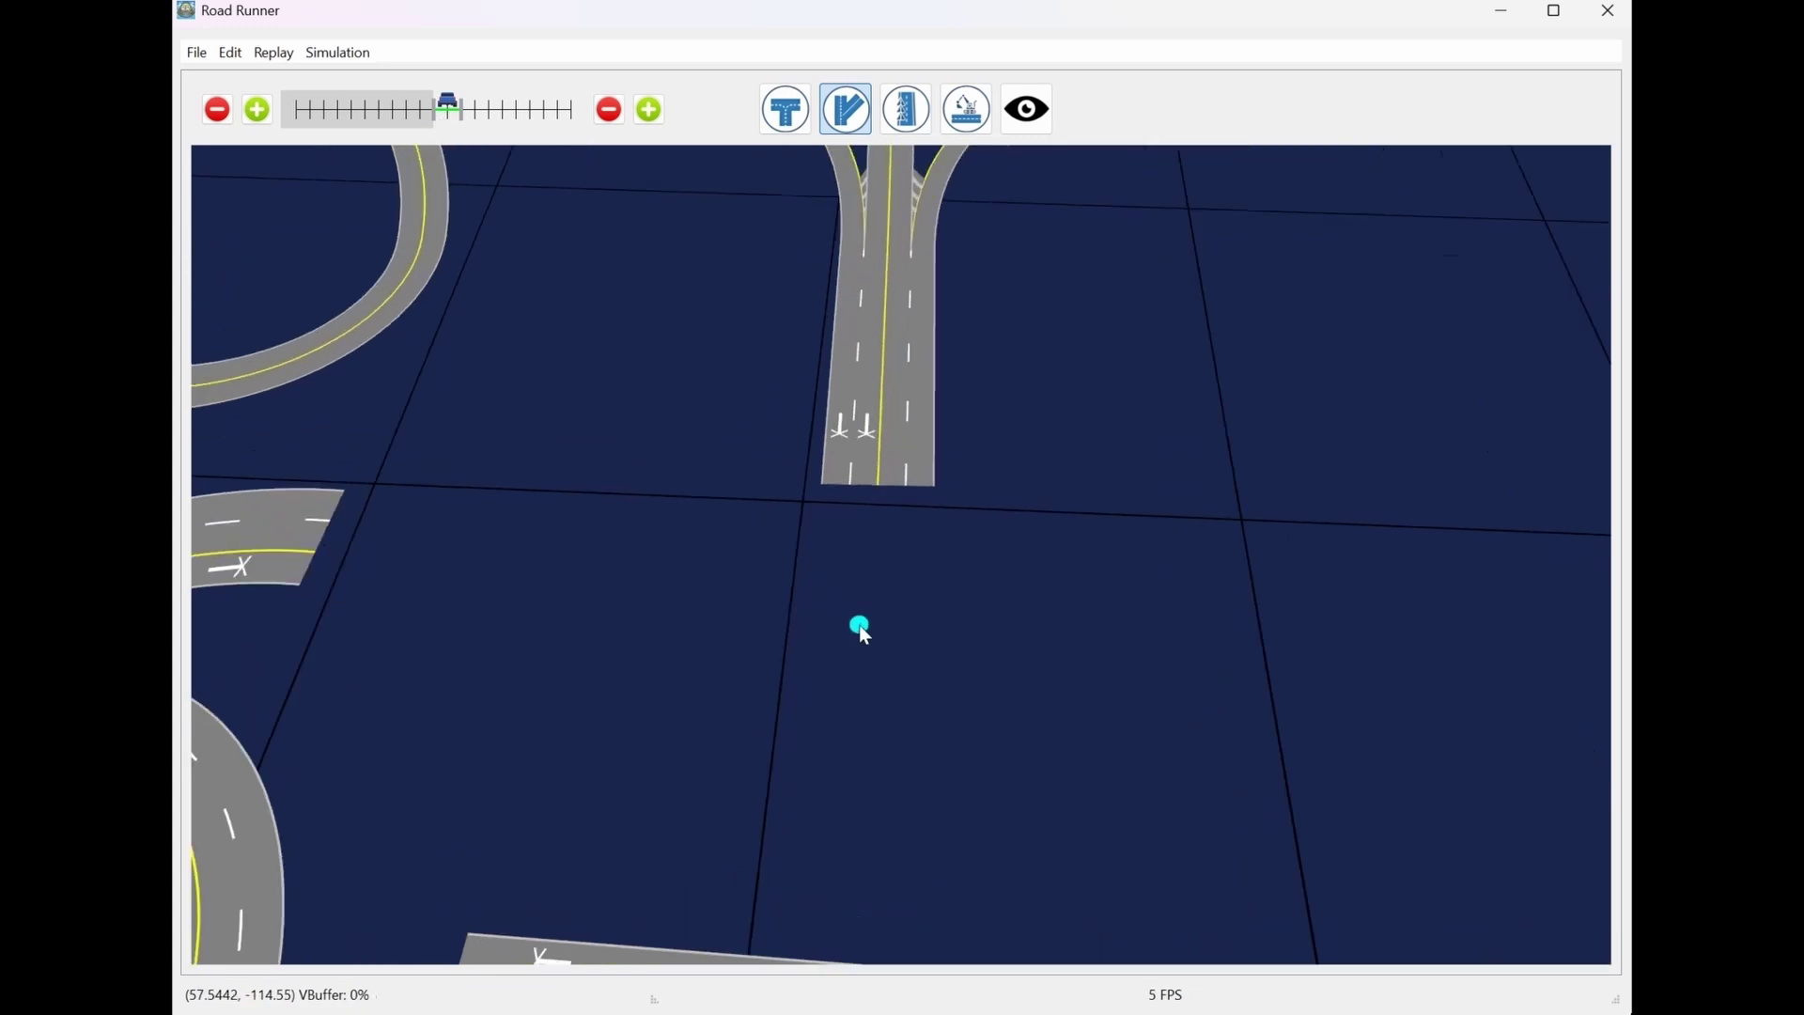
pyautogui.moveTo(859, 624); pyautogui.dragTo(1045, 476, button='middle')
pyautogui.scroll(2, 1044, 476)
pyautogui.click(951, 362)
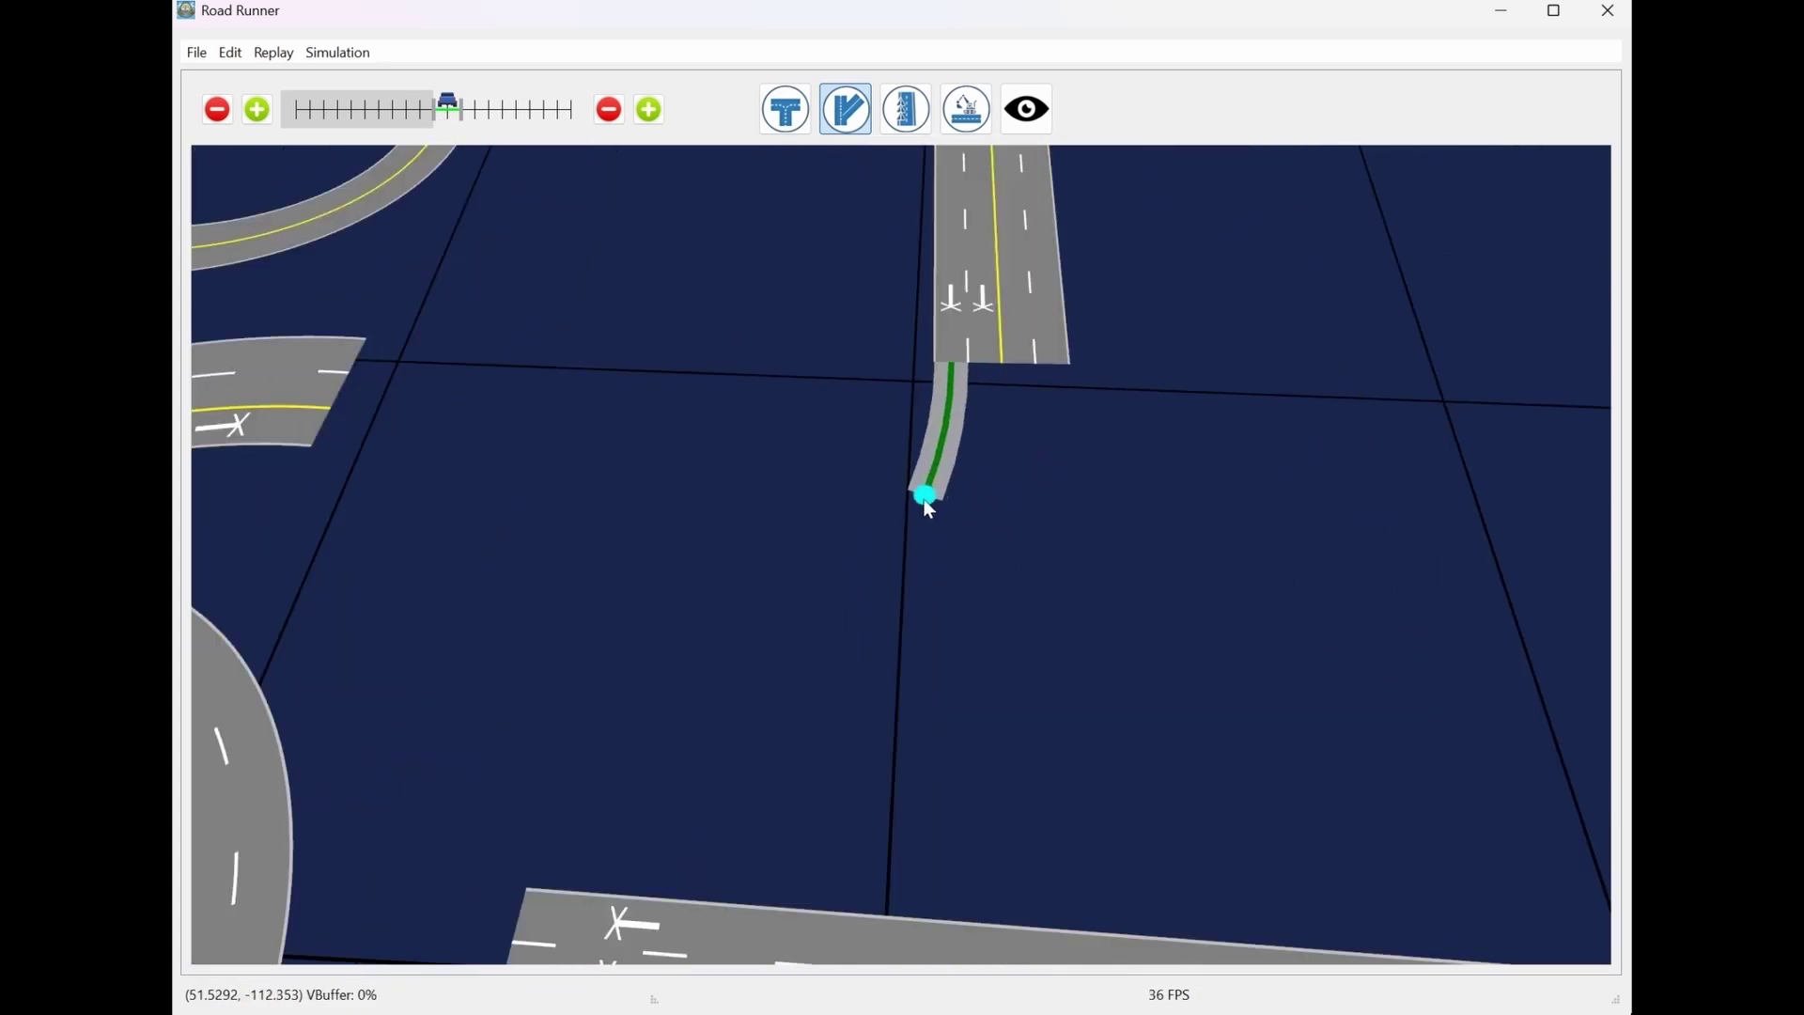
pyautogui.scroll(1, 922, 502)
pyautogui.moveTo(880, 620); pyautogui.dragTo(922, 523, button='middle')
pyautogui.moveTo(809, 685); pyautogui.dragTo(897, 510, button='middle')
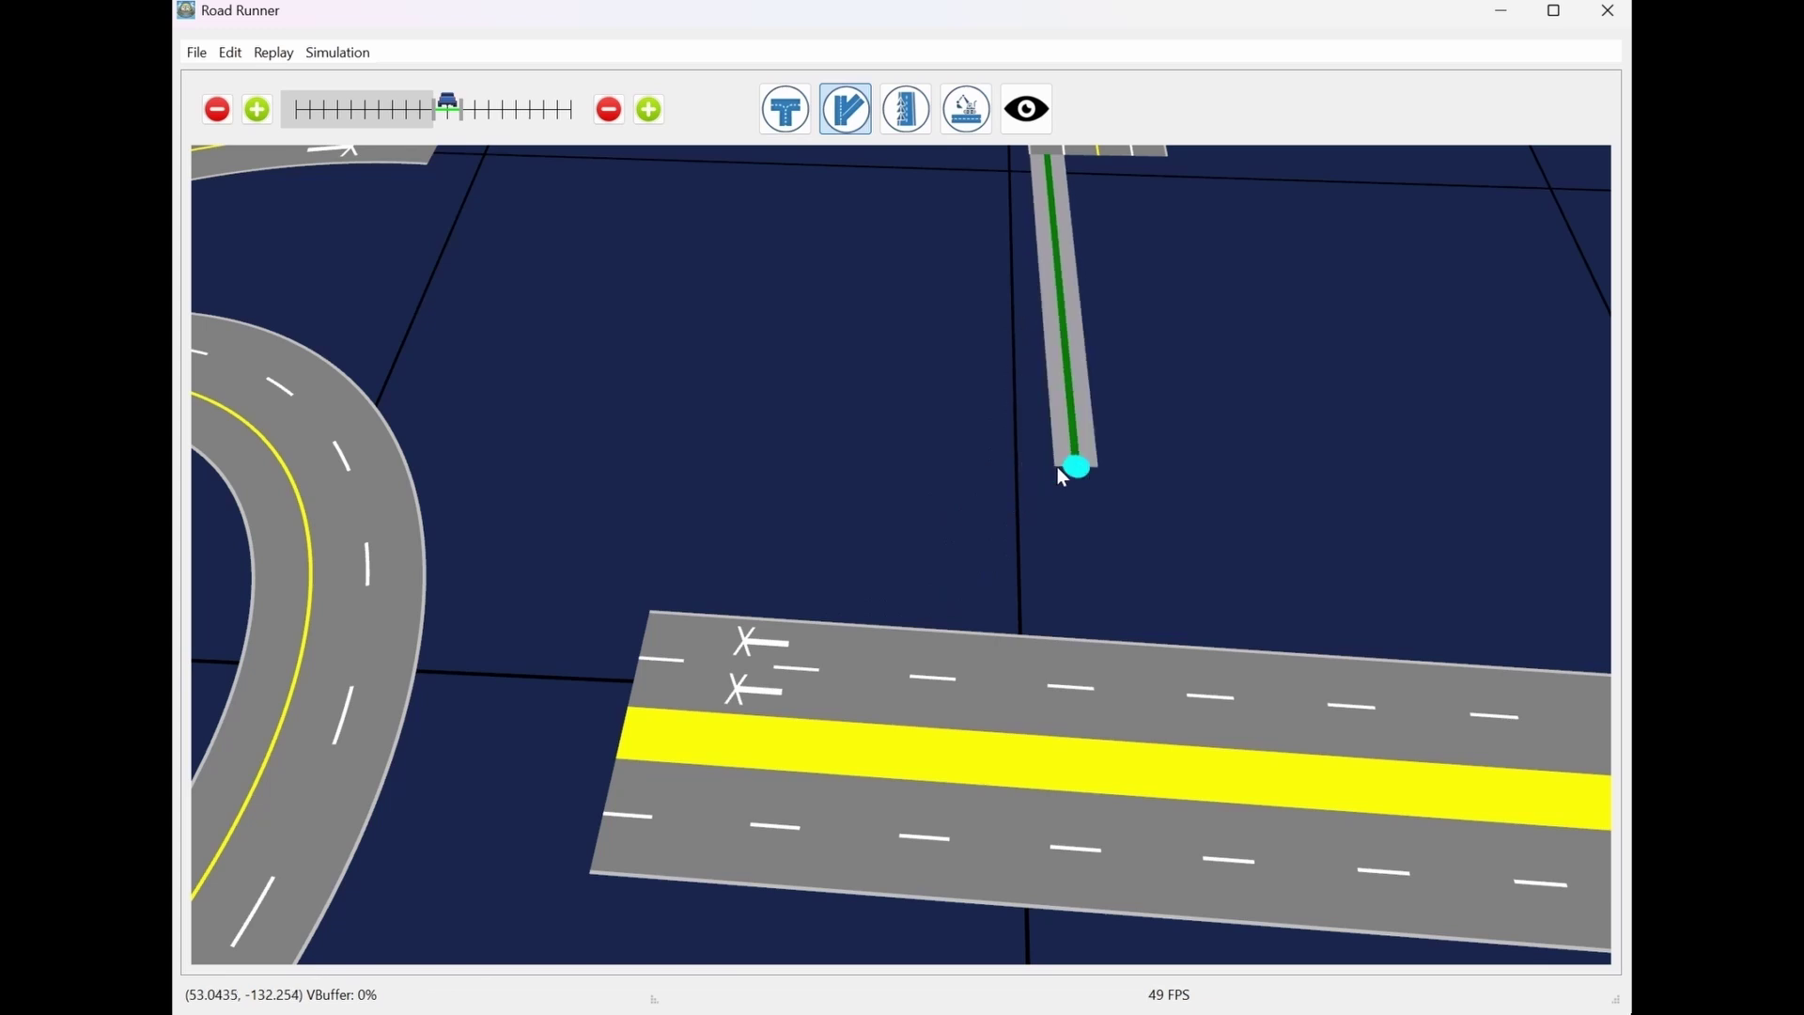
pyautogui.click(1071, 467)
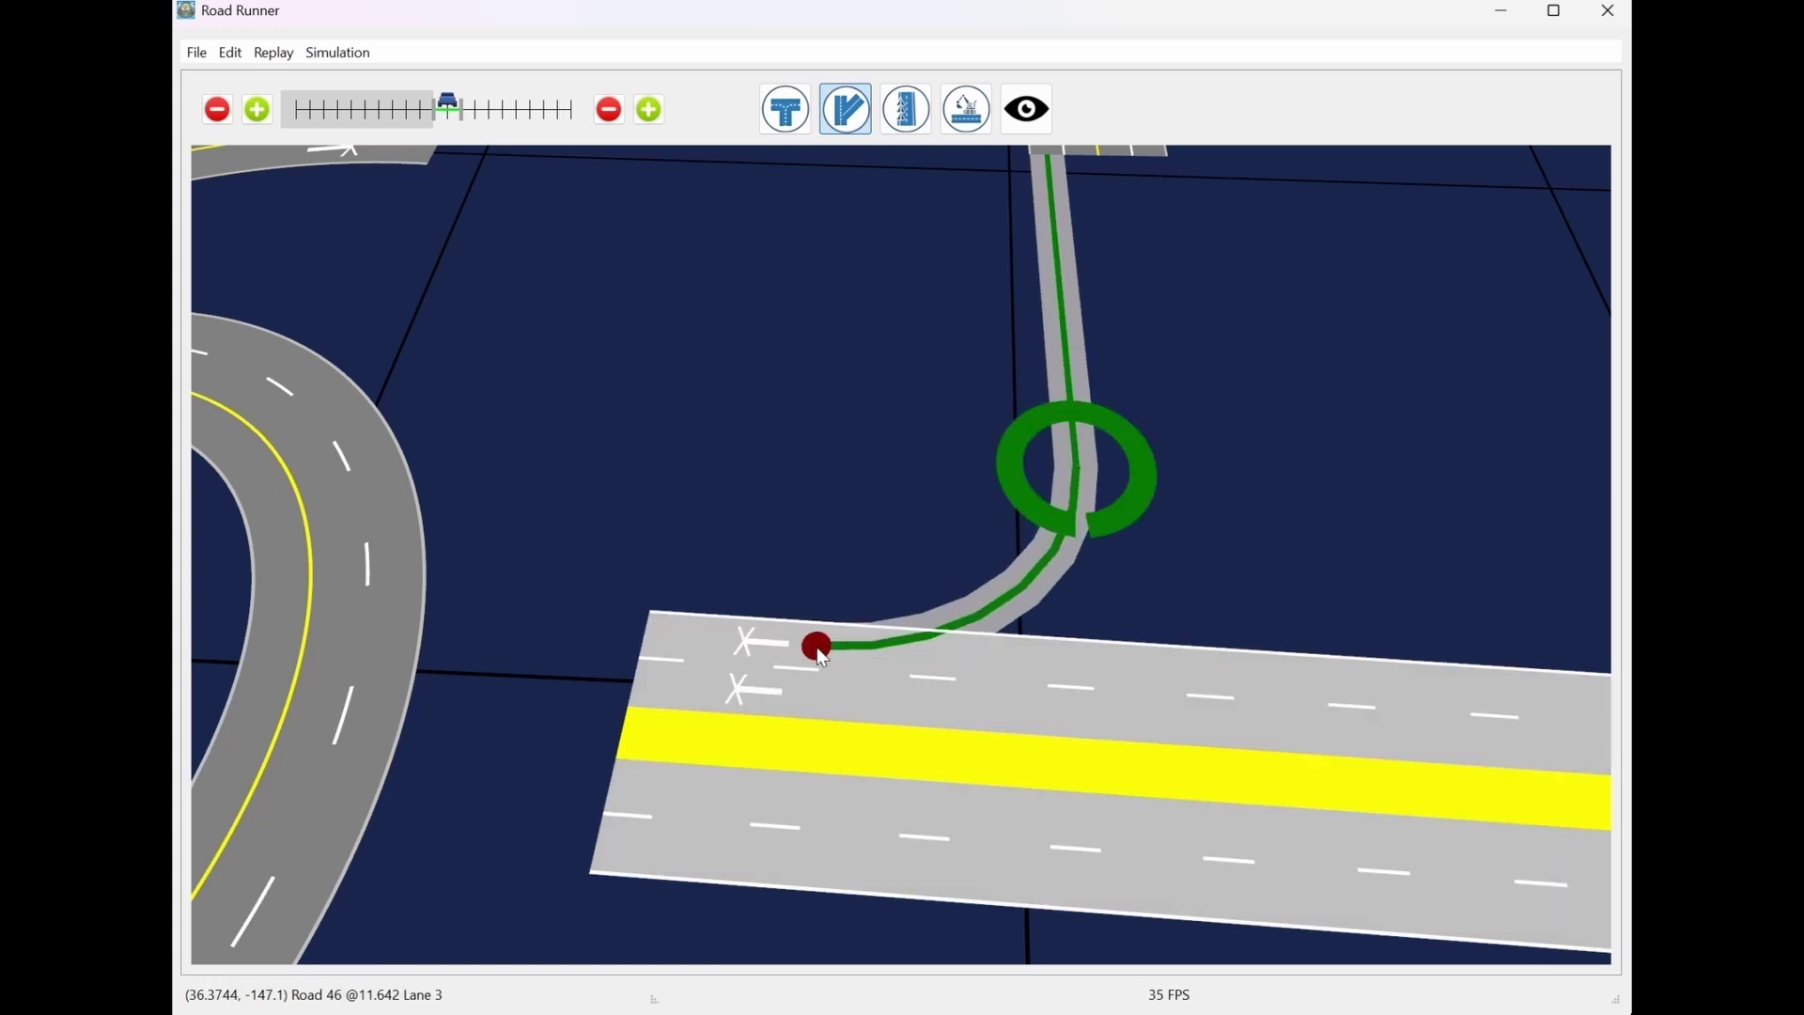
pyautogui.click(817, 647)
# Extend the stem road with one lane each way, passing over the four-lane road and curving back northeast in a loop
pyautogui.moveTo(1293, 423); pyautogui.dragTo(1168, 463, button='middle')
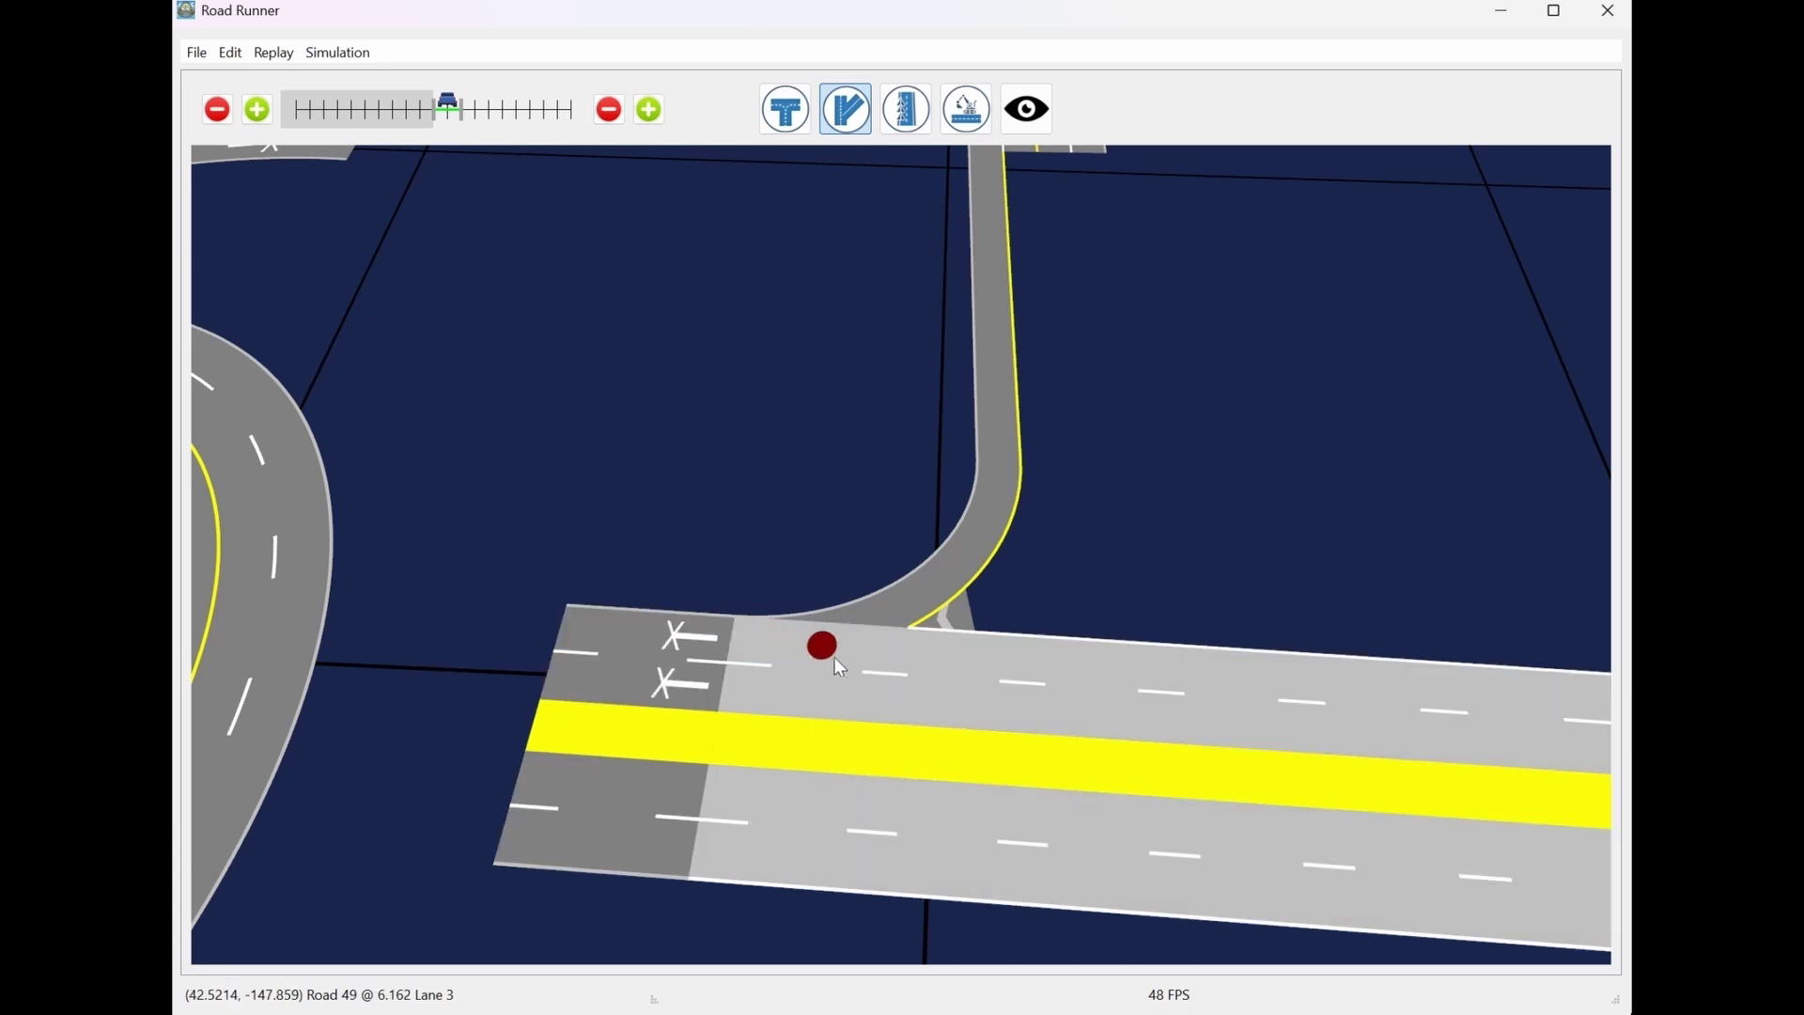
pyautogui.moveTo(1139, 551); pyautogui.dragTo(1155, 407, button='middle')
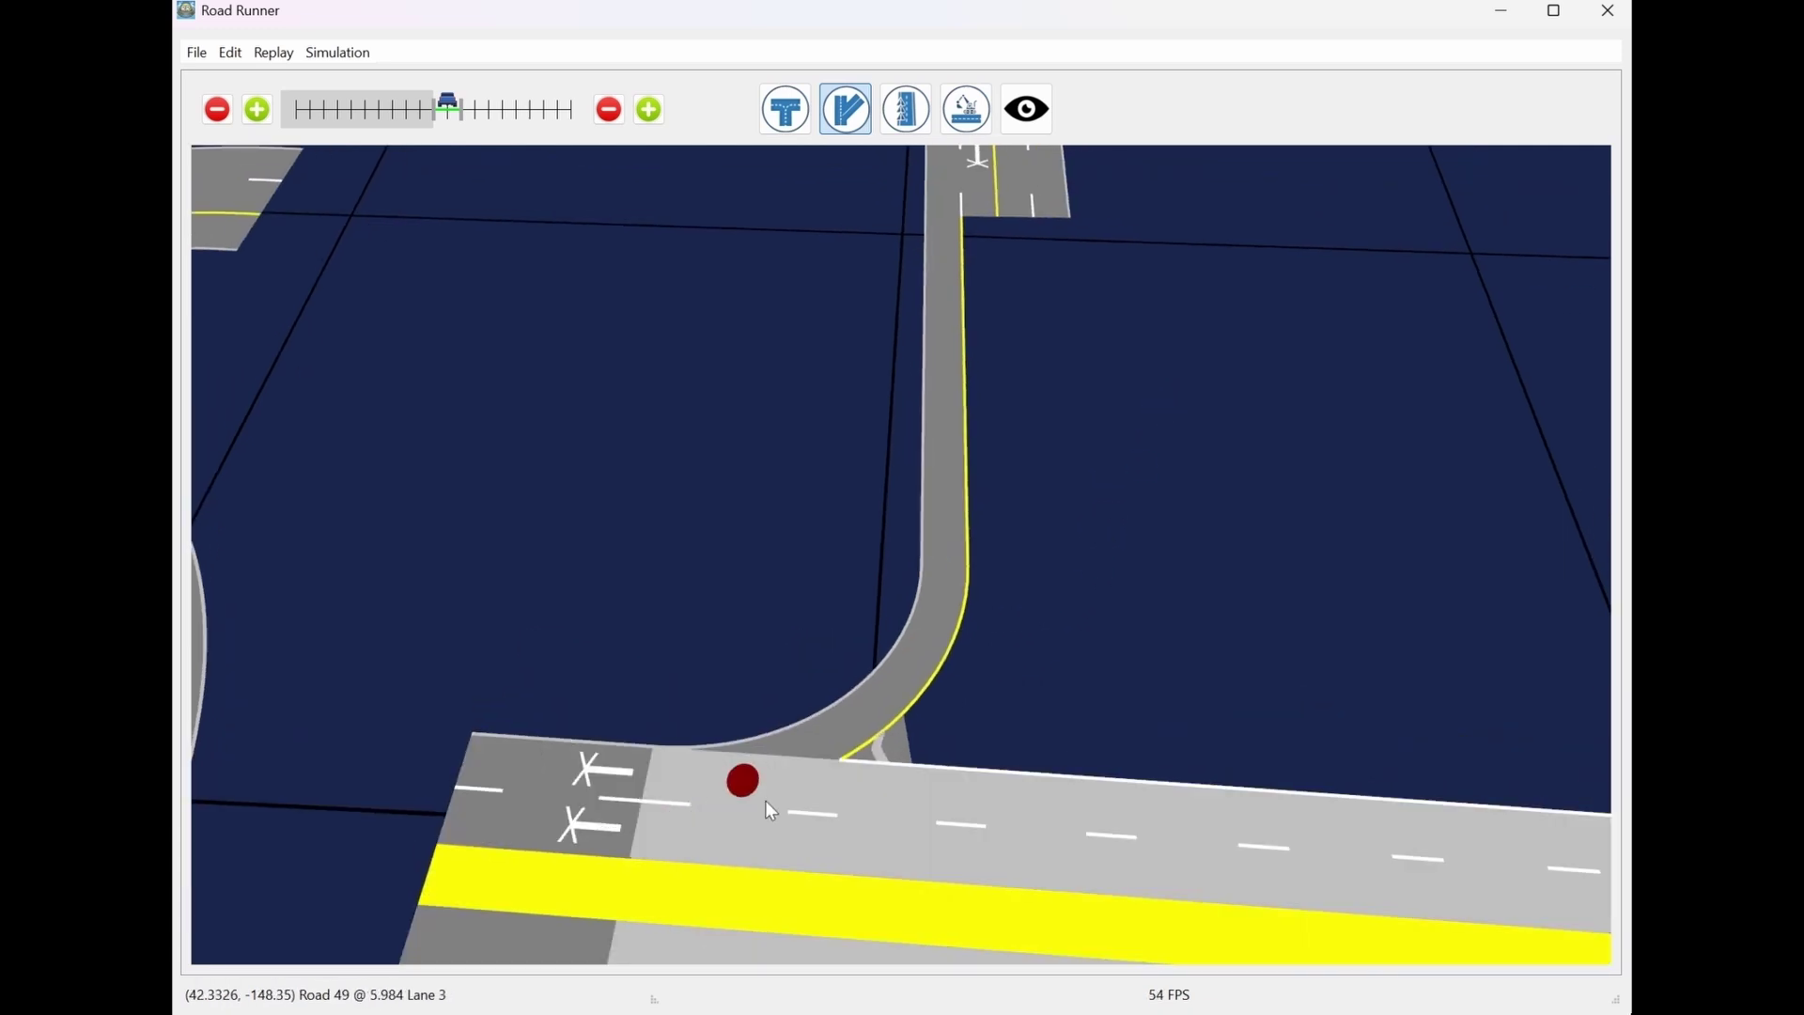
pyautogui.moveTo(1104, 376)
pyautogui.mouseDown(button='middle')
pyautogui.moveTo(1006, 600)
pyautogui.moveTo(942, 588)
pyautogui.moveTo(962, 616)
pyautogui.moveTo(958, 384)
pyautogui.mouseUp(button='middle')
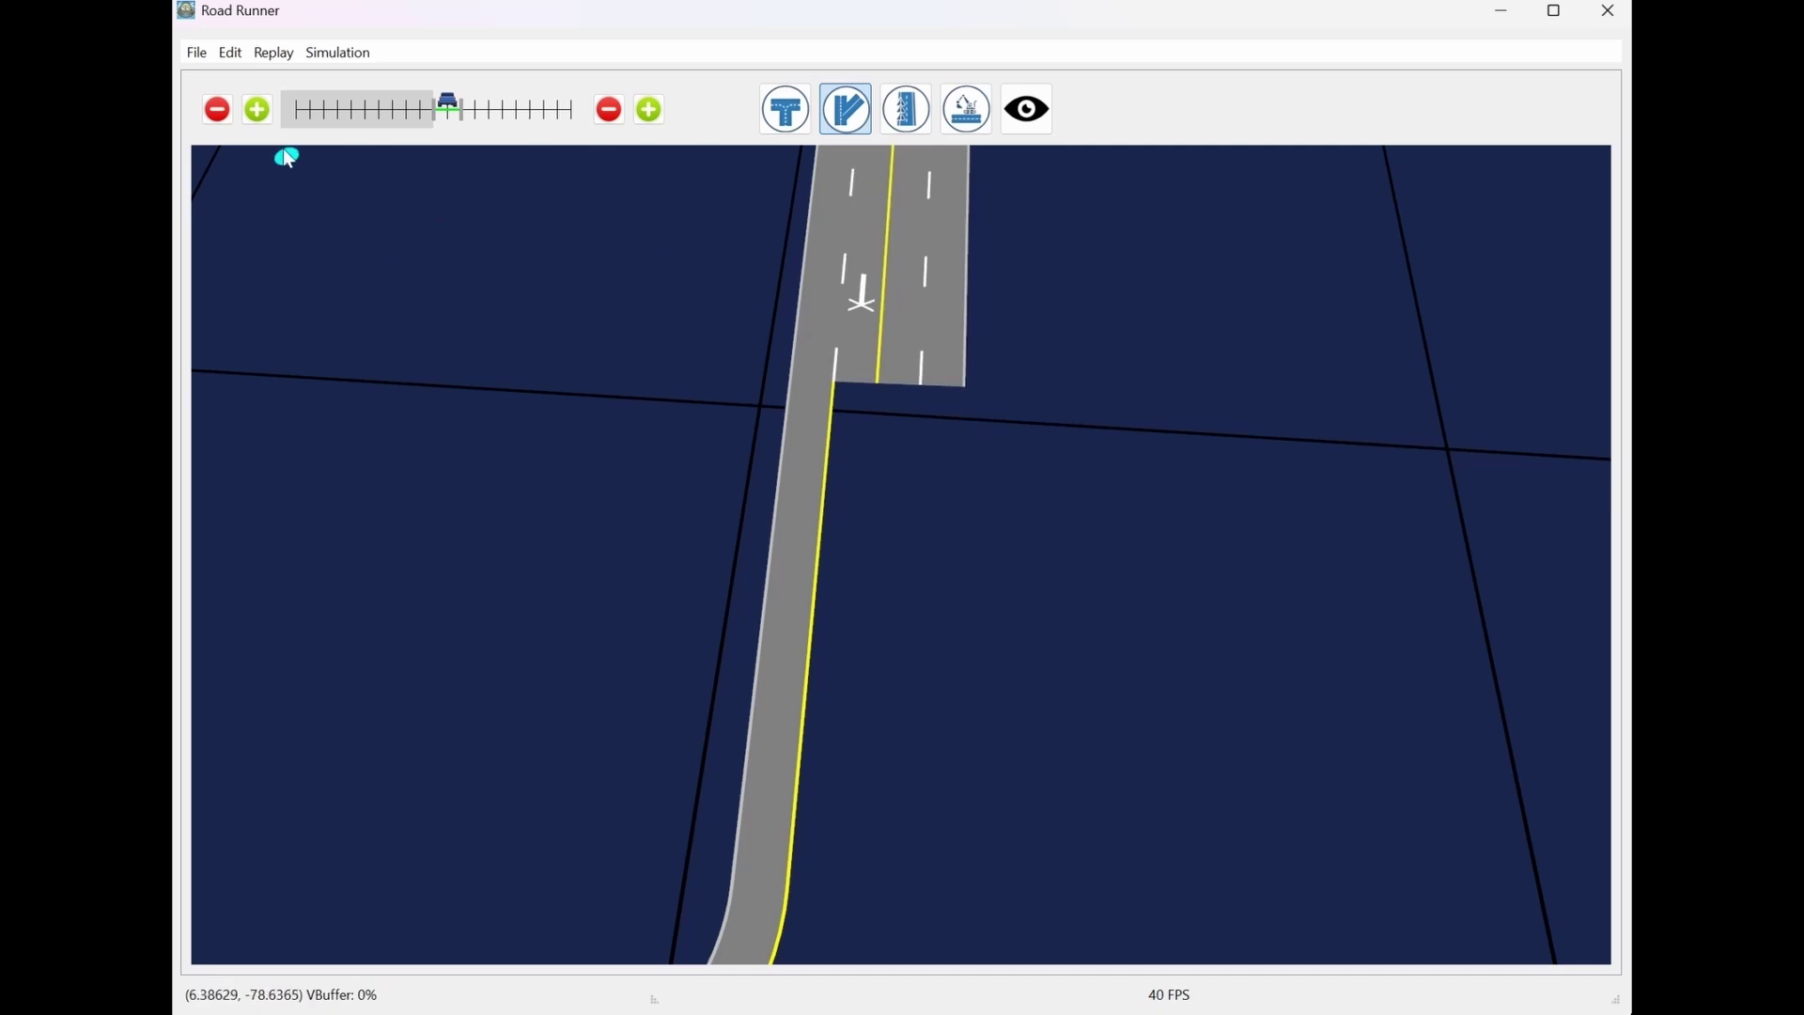
pyautogui.click(260, 112)
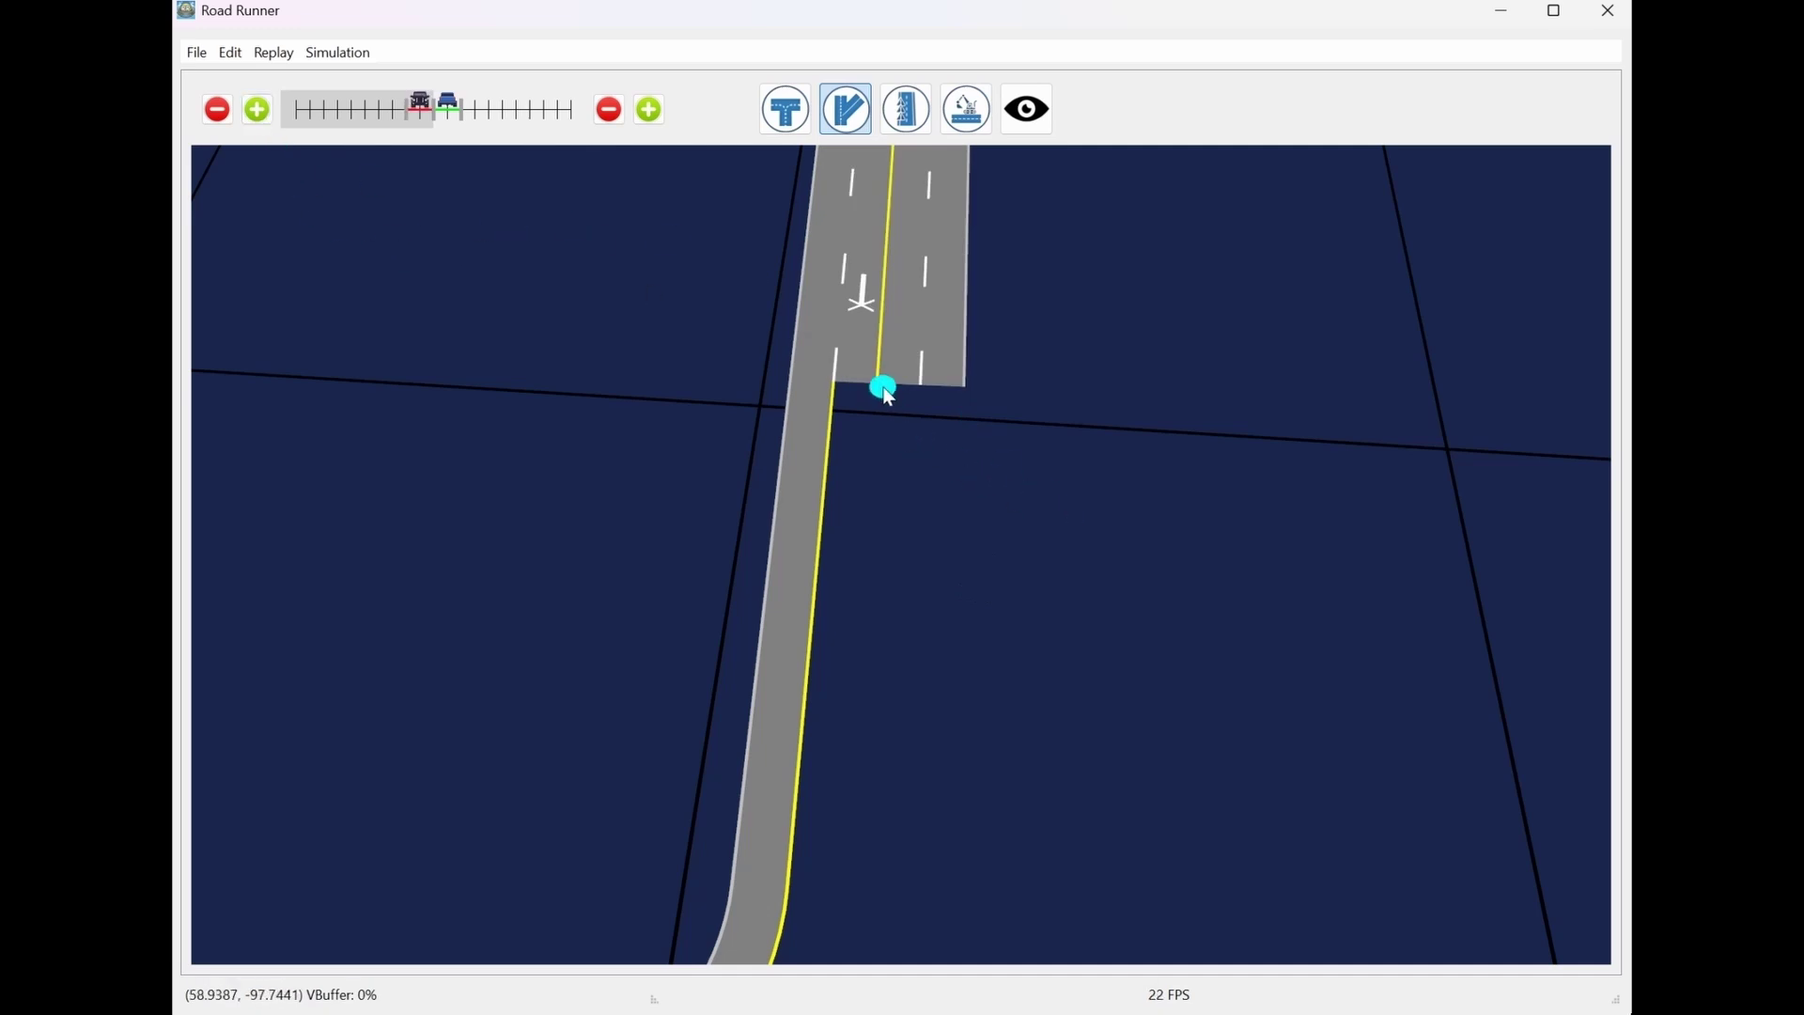
pyautogui.moveTo(883, 383); pyautogui.dragTo(1358, 474)
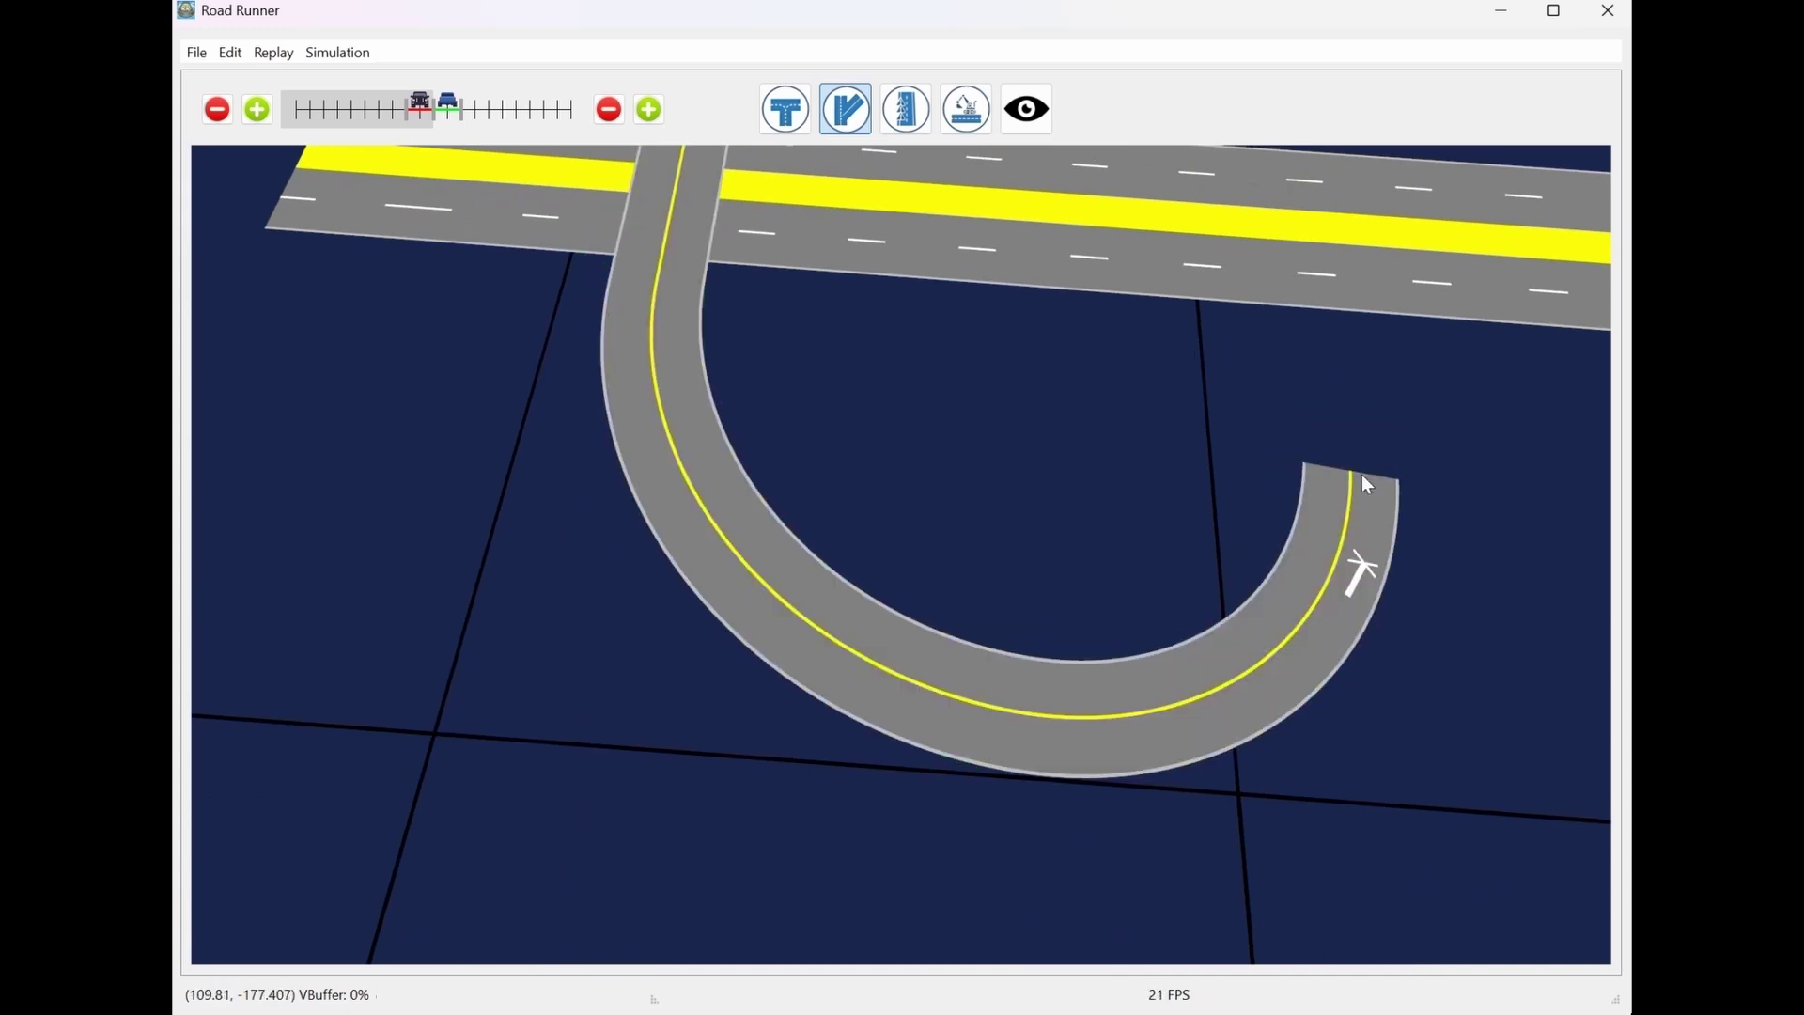
# Set the four-lane road's middle section east of the overpass to two westbound lanes and one eastbound lane
pyautogui.moveTo(1511, 451); pyautogui.dragTo(1204, 592, button='middle')
pyautogui.moveTo(1186, 515); pyautogui.dragTo(1255, 983, button='middle')
pyautogui.scroll(-5, 971, 338)
pyautogui.scroll(4, 974, 343)
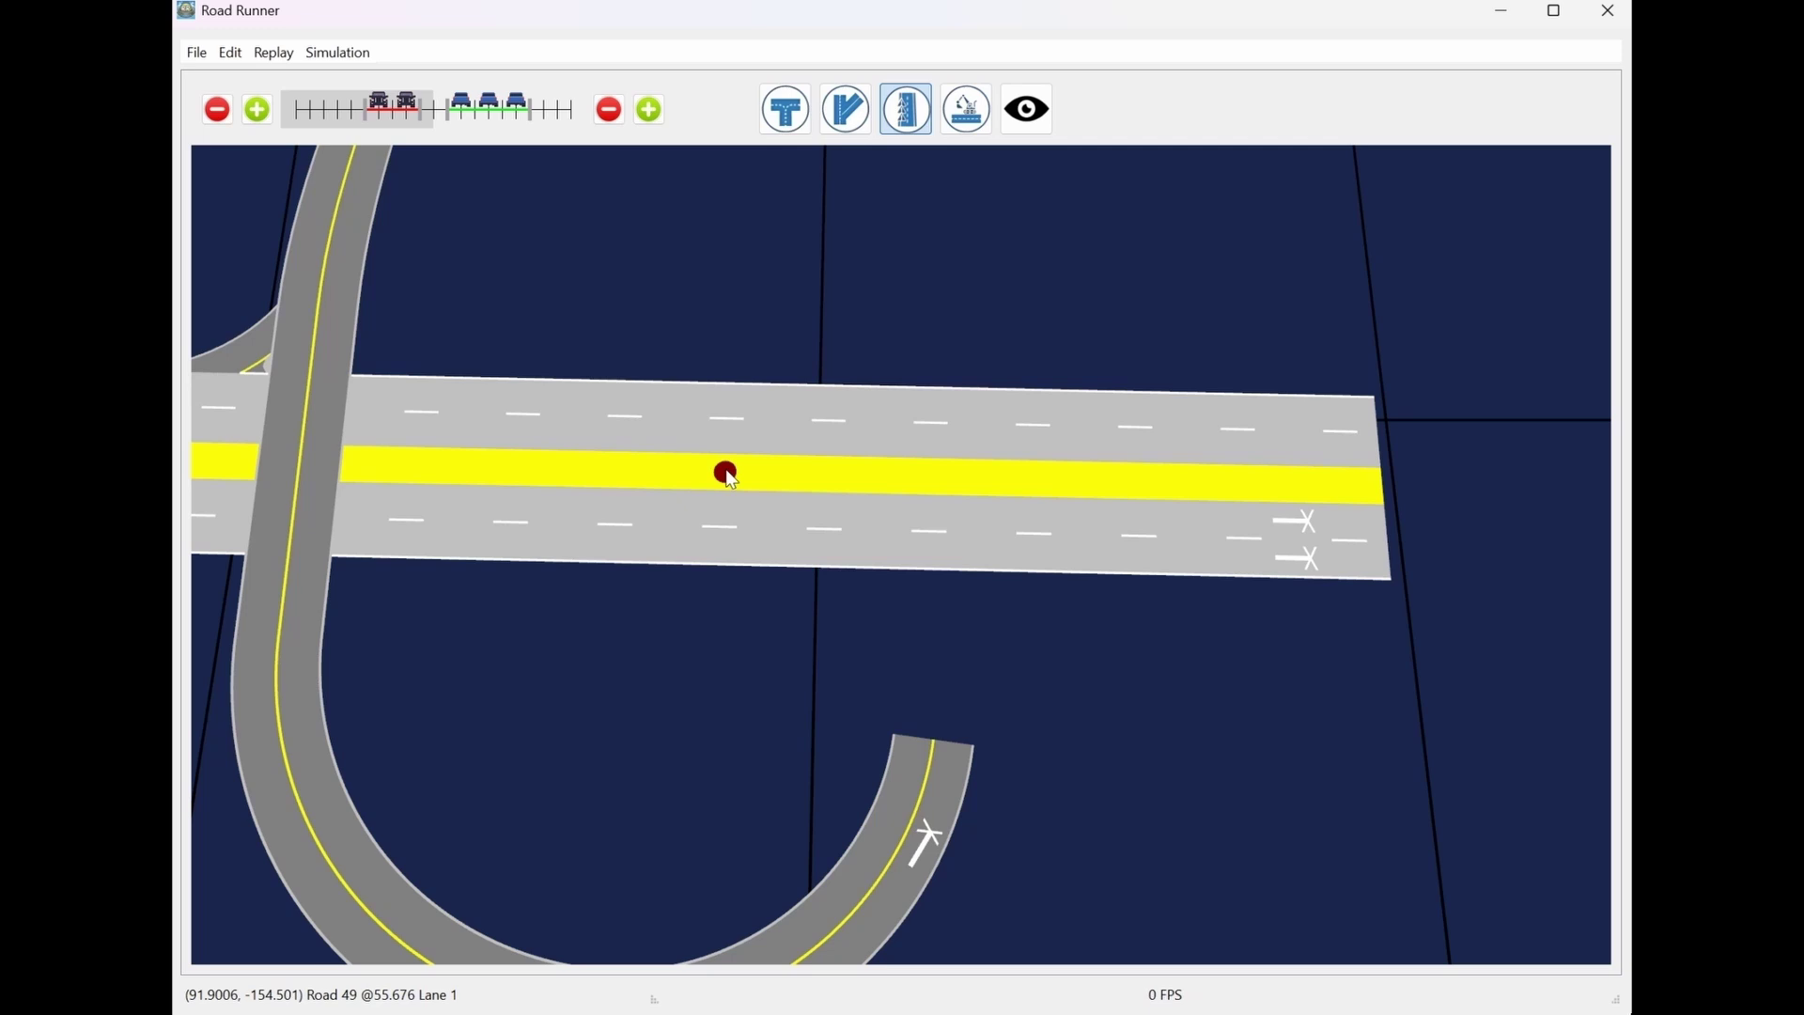
pyautogui.moveTo(729, 474); pyautogui.dragTo(1143, 508)
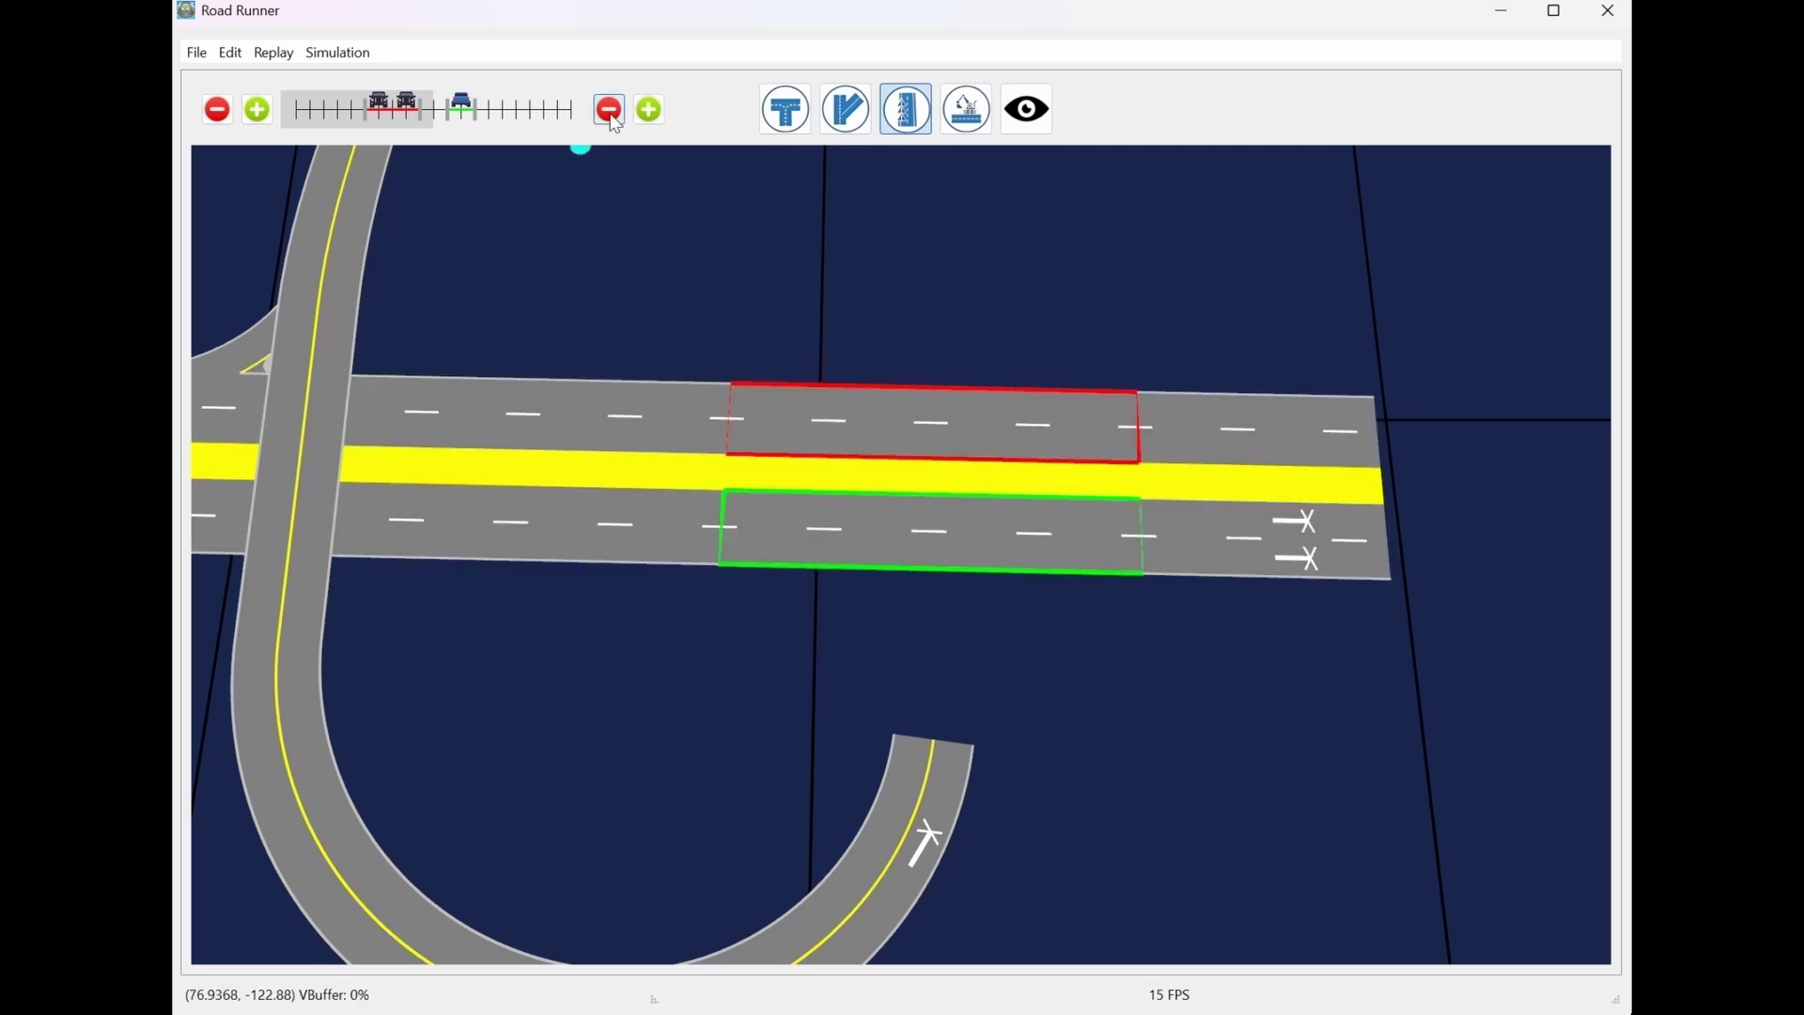
pyautogui.click(217, 110)
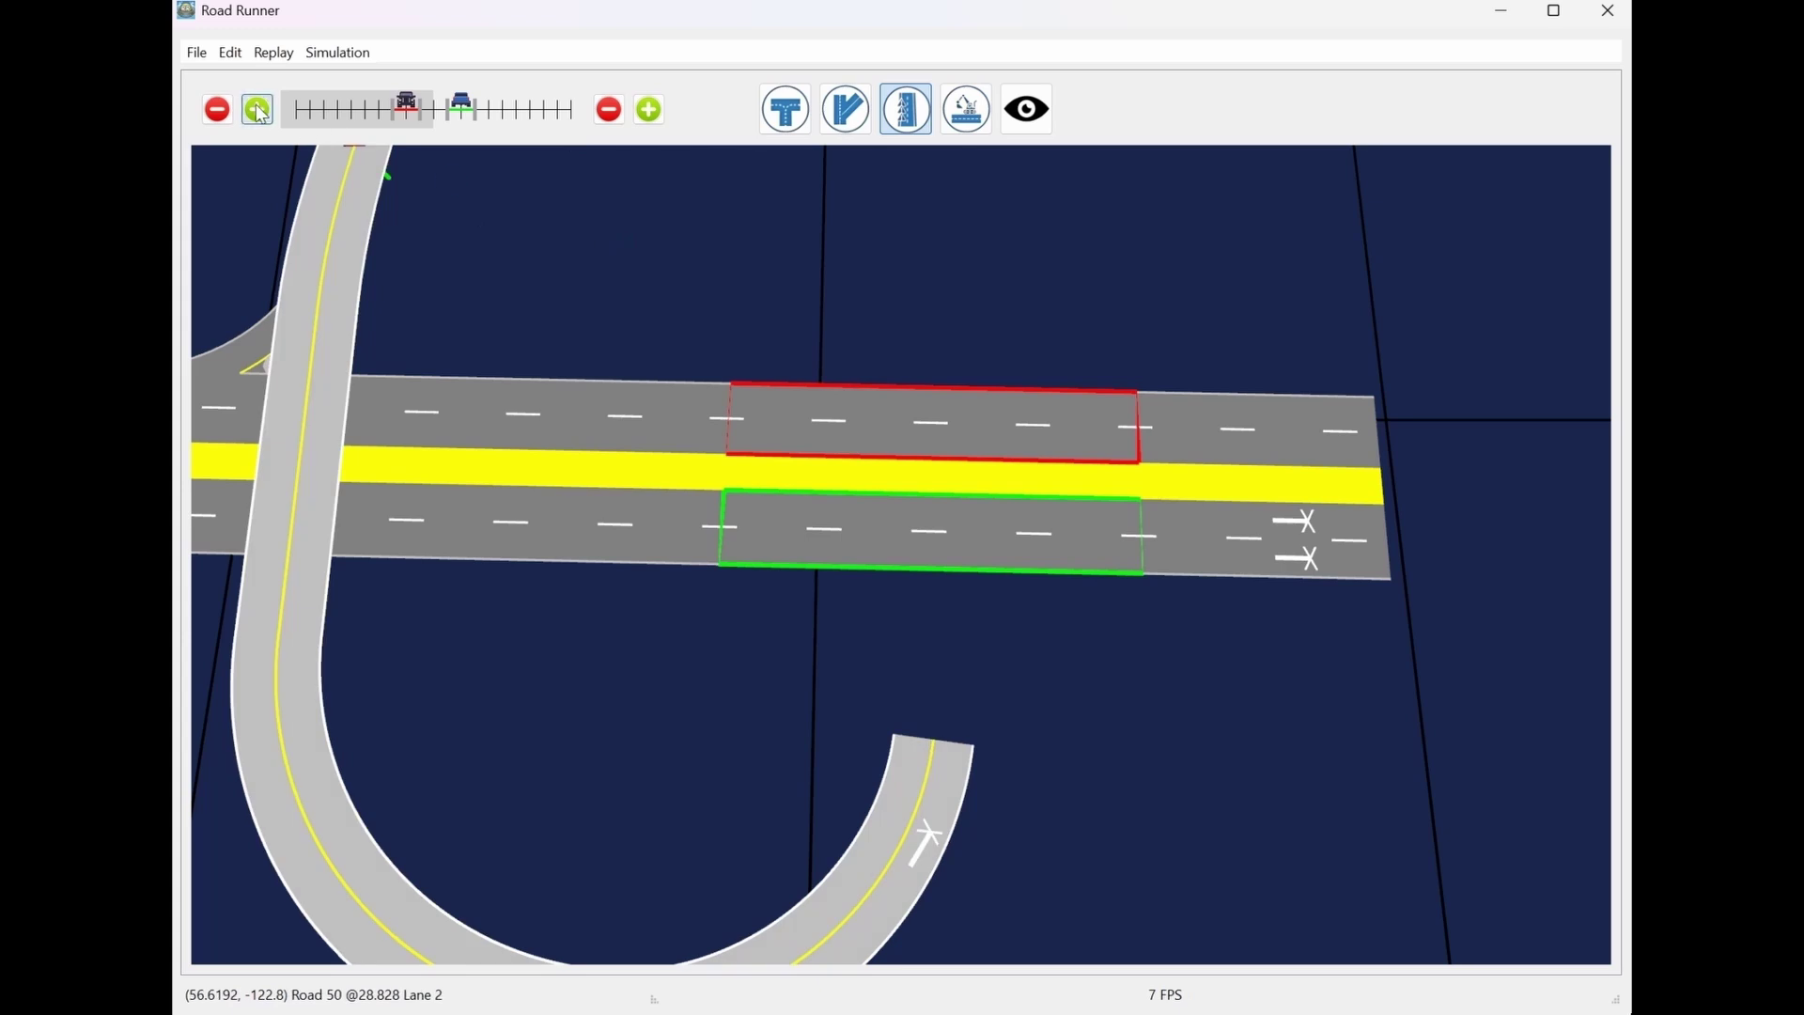
pyautogui.click(1002, 477)
# Add single-lane ramps from the eastbound side into the loop road's end and from that end back onto the eastbound side
pyautogui.scroll(2, 874, 616)
pyautogui.moveTo(845, 604); pyautogui.dragTo(857, 504, button='middle')
pyautogui.click(853, 127)
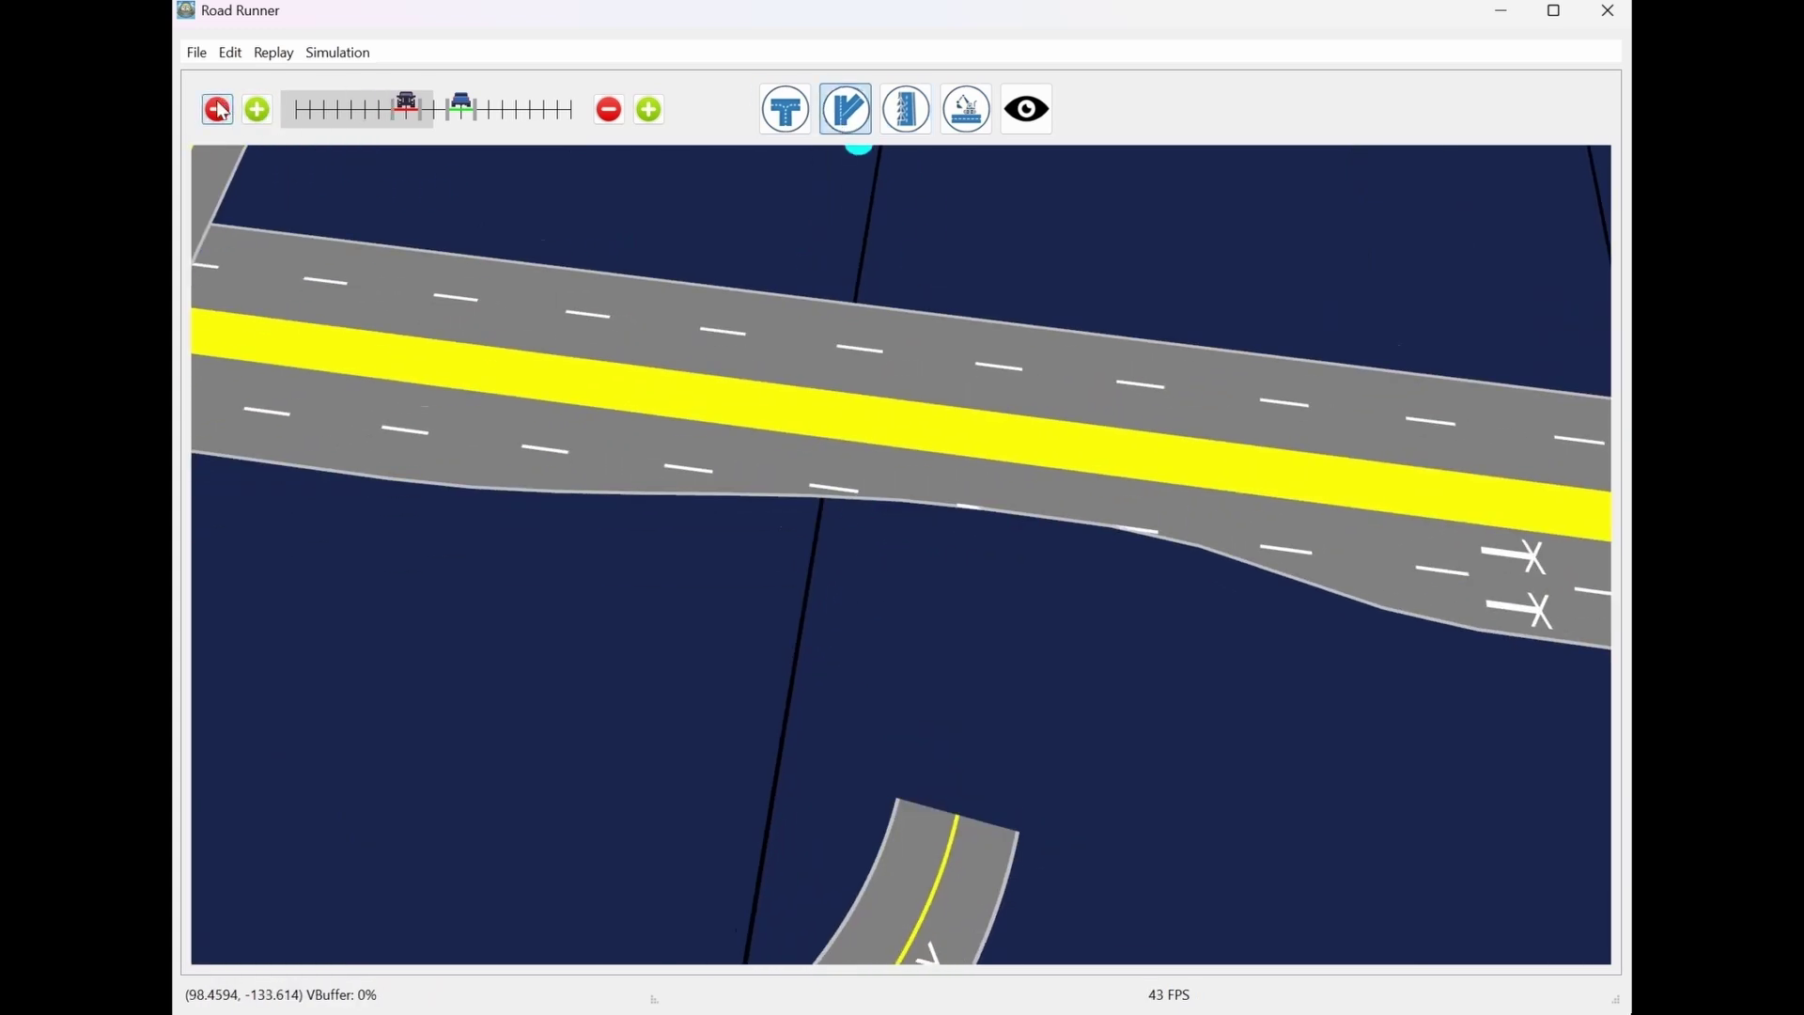
pyautogui.moveTo(683, 437)
pyautogui.mouseDown()
pyautogui.moveTo(926, 685)
pyautogui.moveTo(897, 716)
pyautogui.mouseUp()
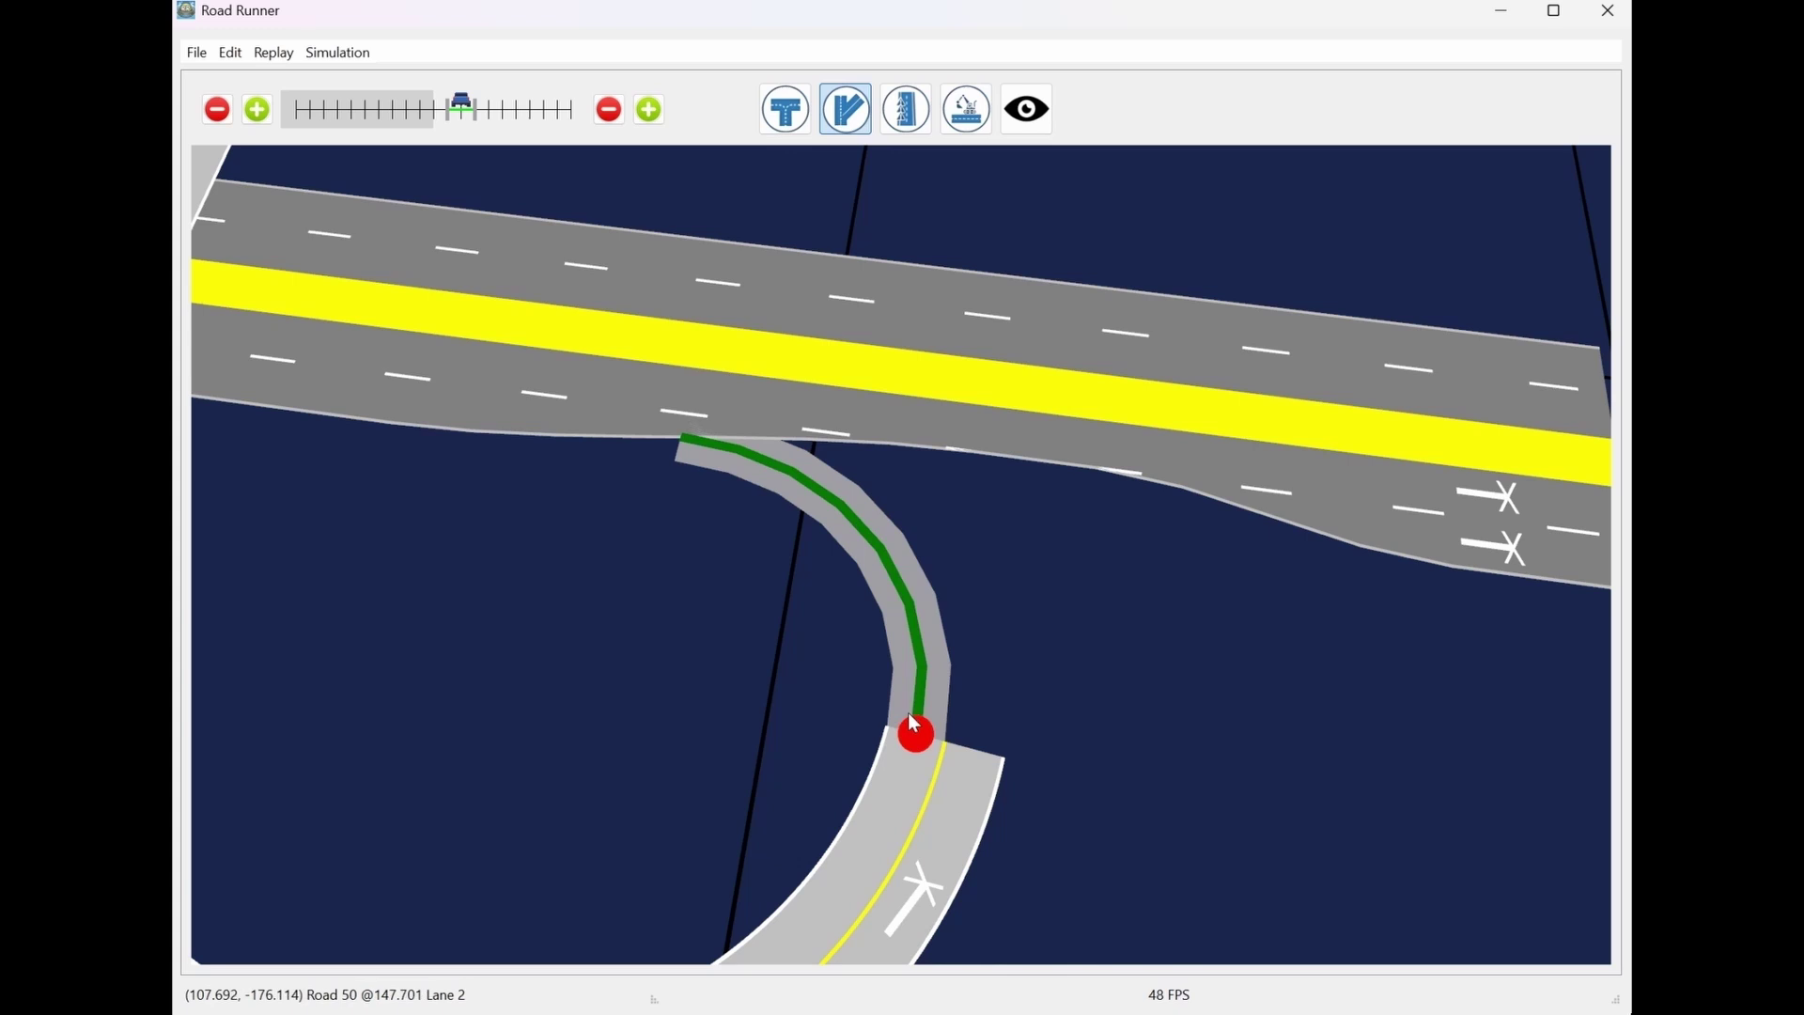
pyautogui.click(915, 723)
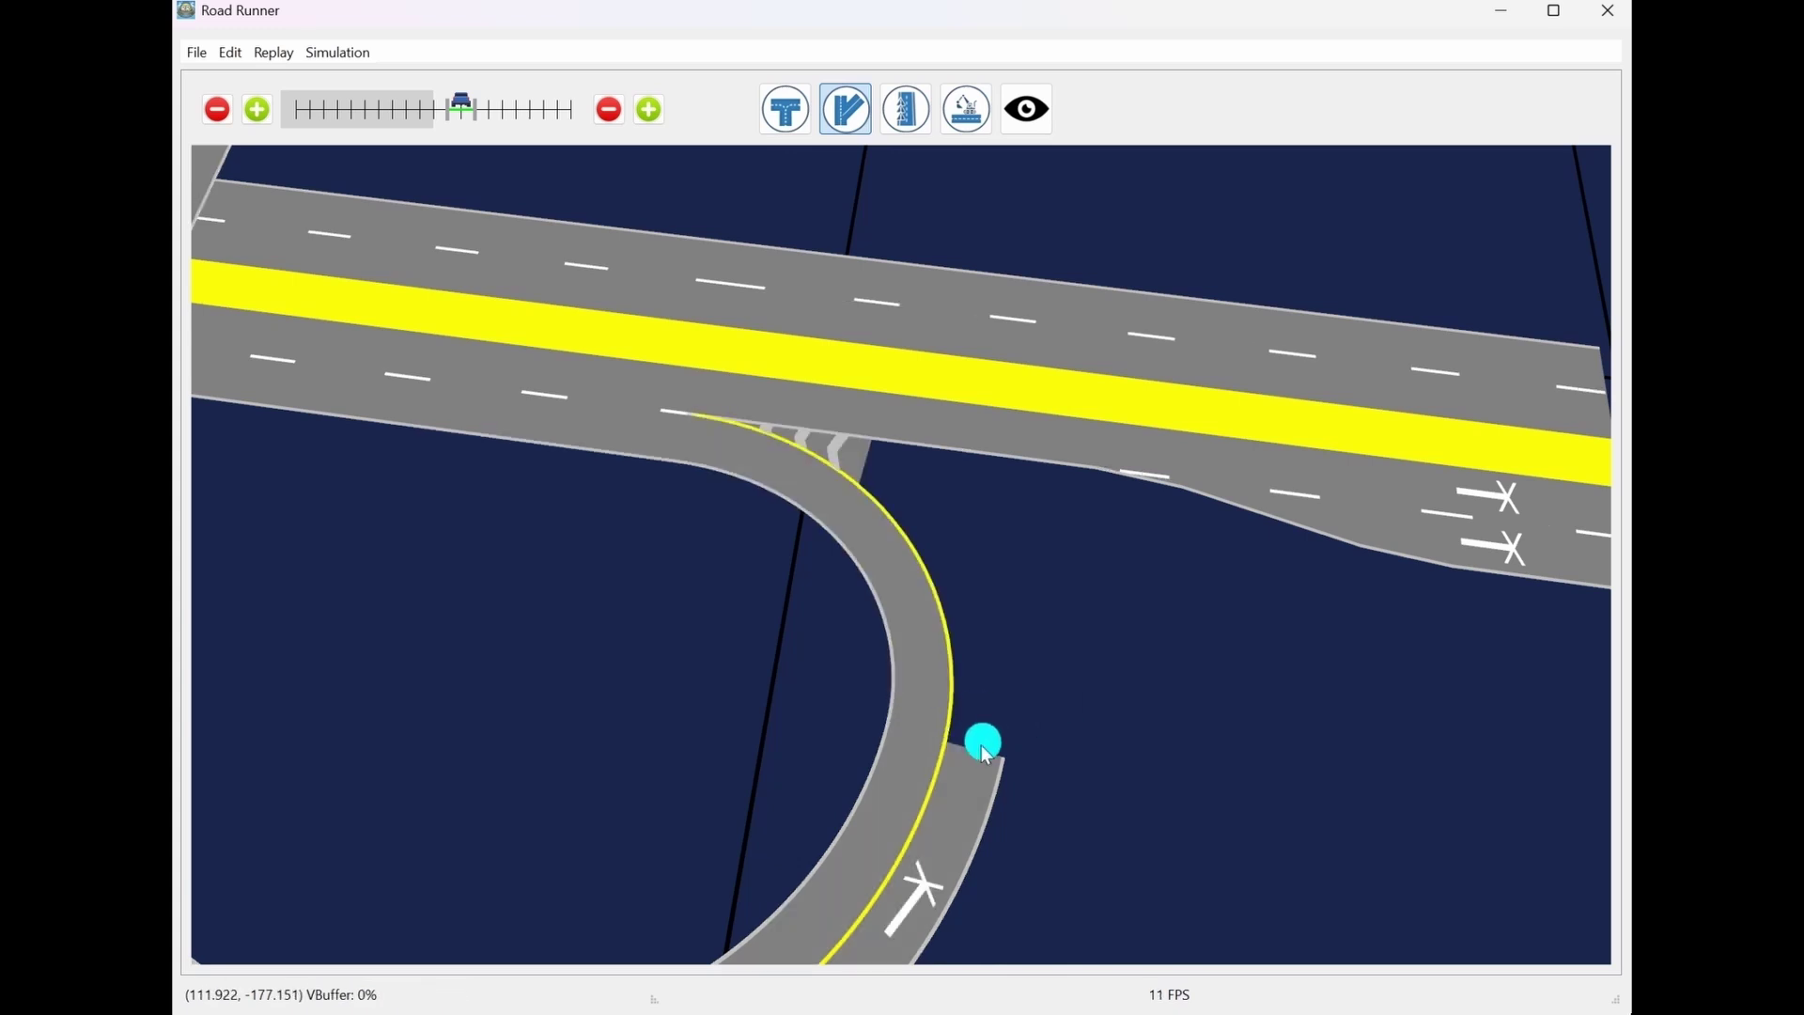
pyautogui.moveTo(982, 744); pyautogui.dragTo(1297, 523)
pyautogui.click(1291, 515)
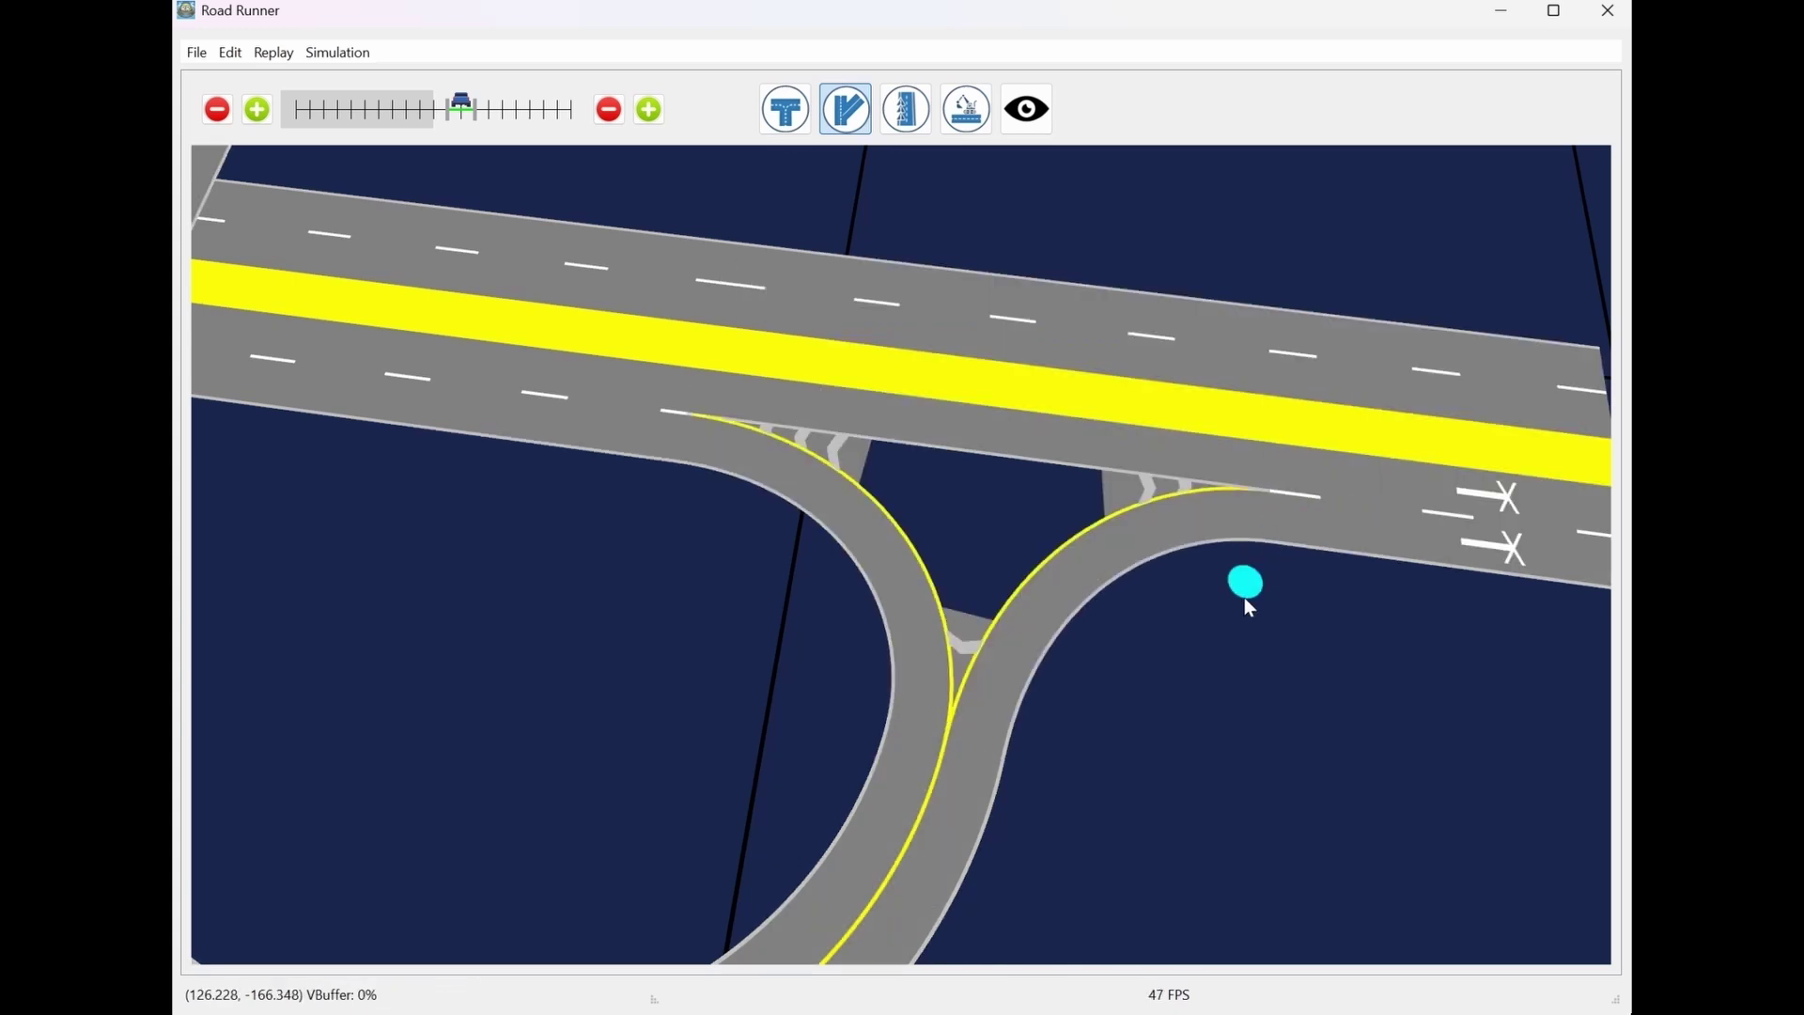
# Add a single-lane ramp from the outer westbound lane near the road's east end to the stem road's outer northbound lane
pyautogui.scroll(-5, 1200, 697)
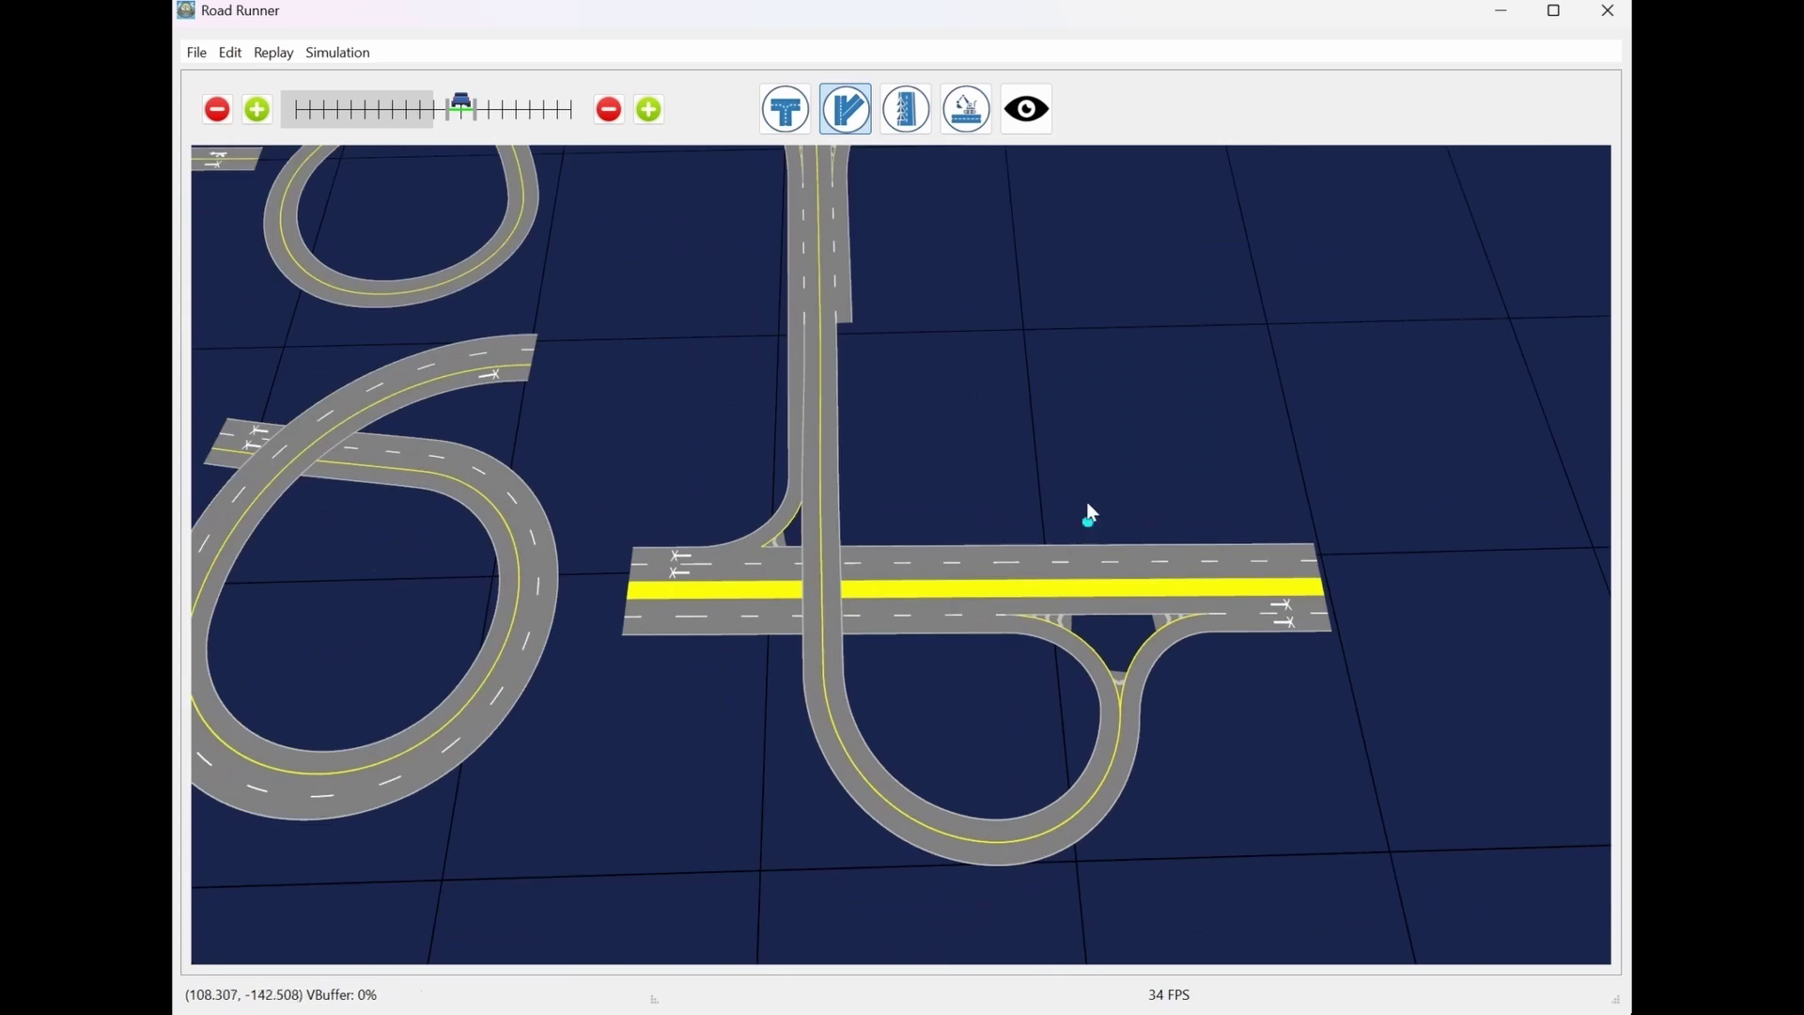
pyautogui.moveTo(1088, 513); pyautogui.dragTo(1061, 432, button='middle')
pyautogui.scroll(2, 1061, 432)
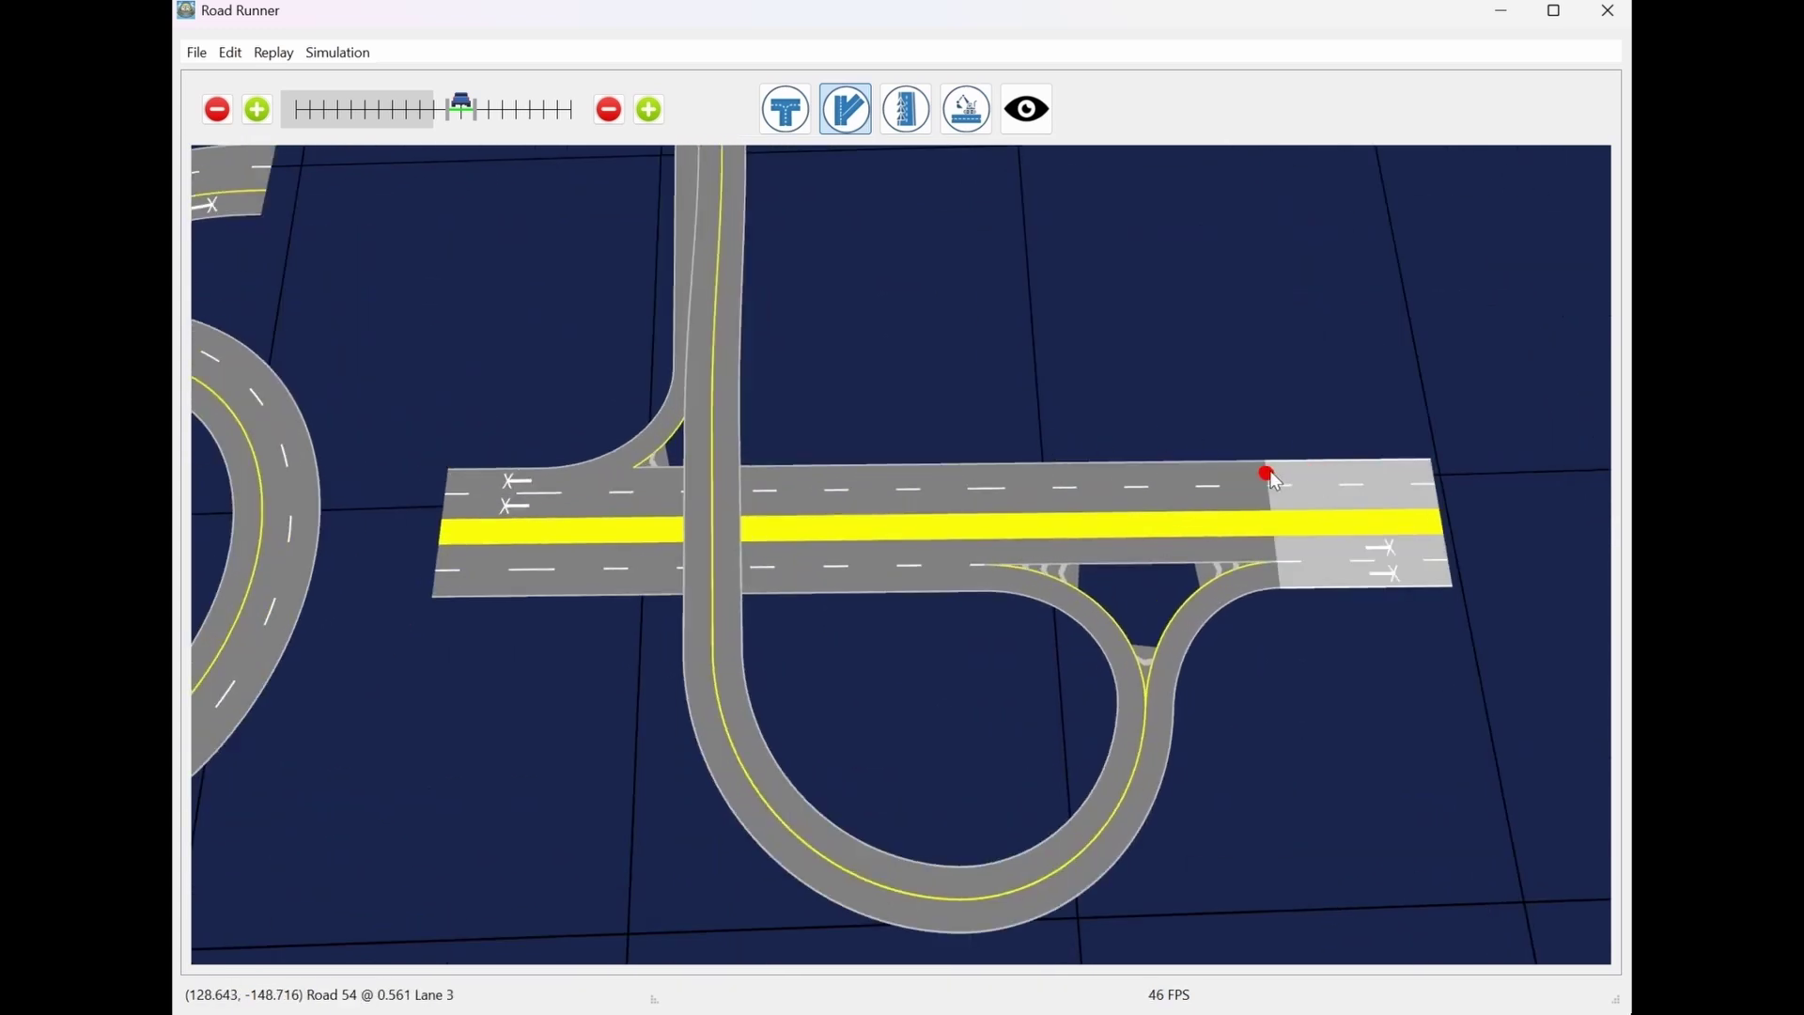
pyautogui.moveTo(1265, 470); pyautogui.dragTo(774, 271)
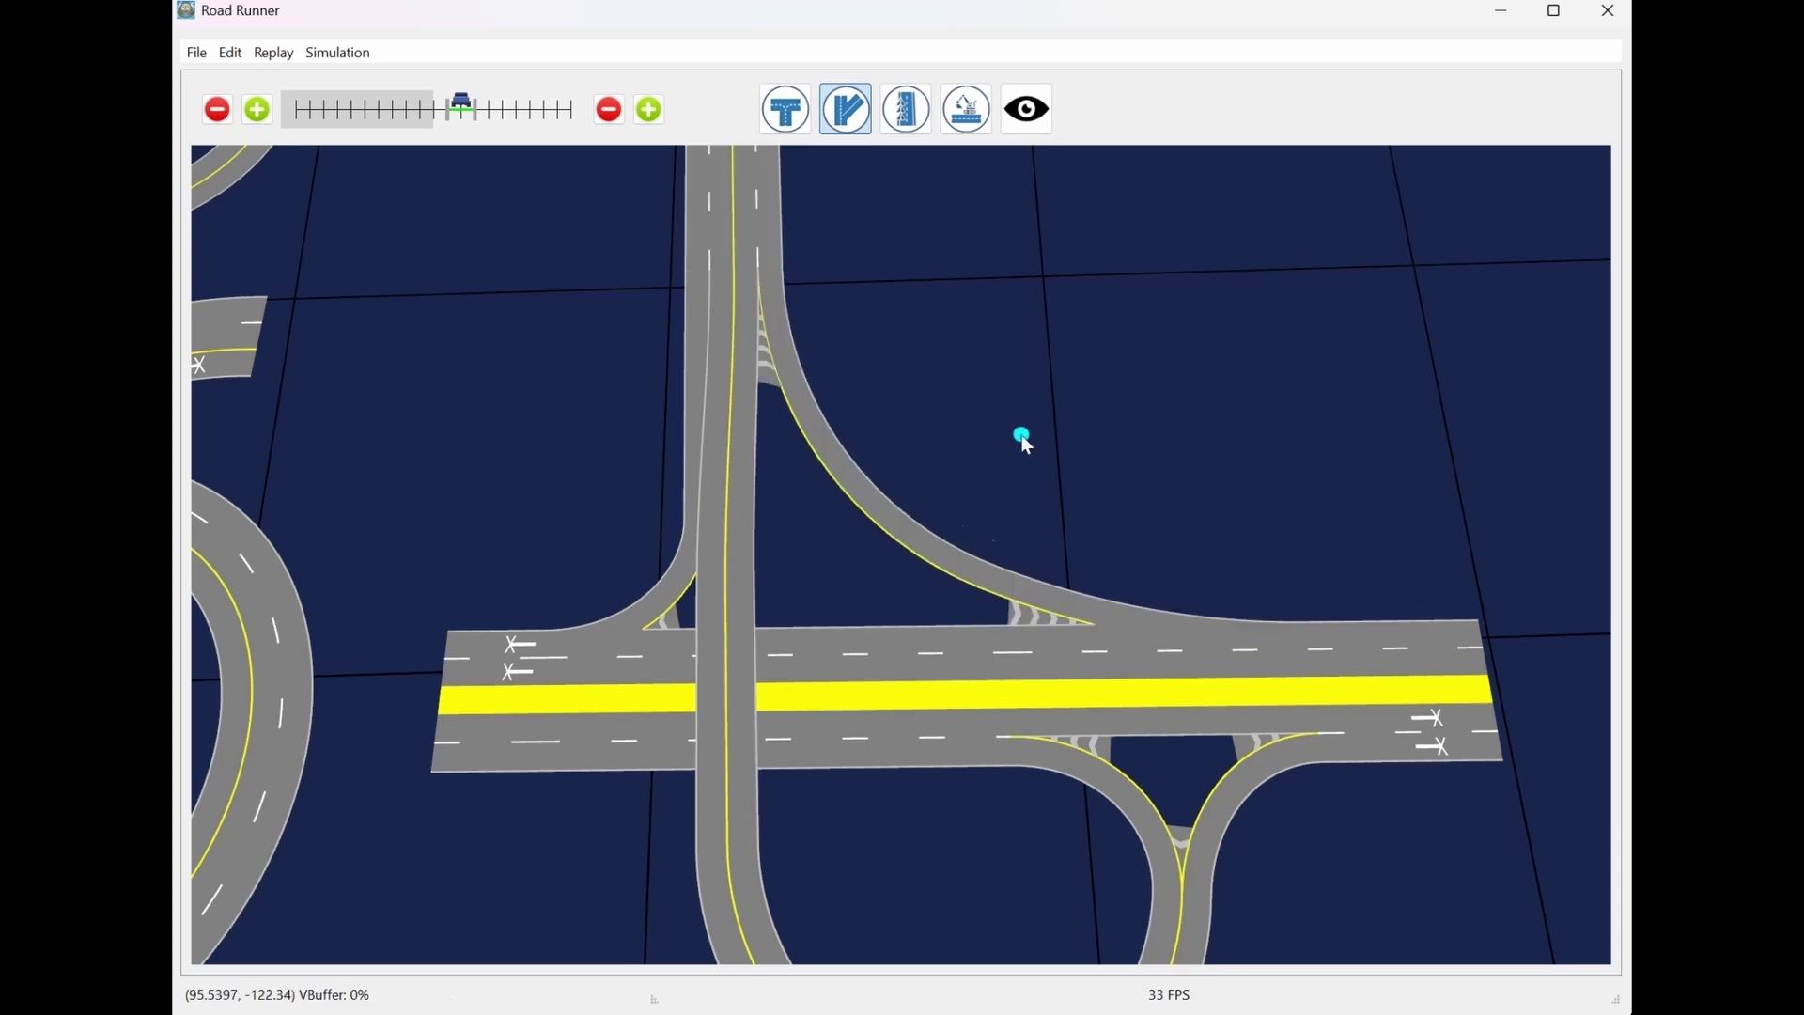
# Look over the completed interchange, overpass loops, intersections and lane-change roads in view mode
pyautogui.scroll(-3, 1071, 367)
pyautogui.scroll(1, 1071, 363)
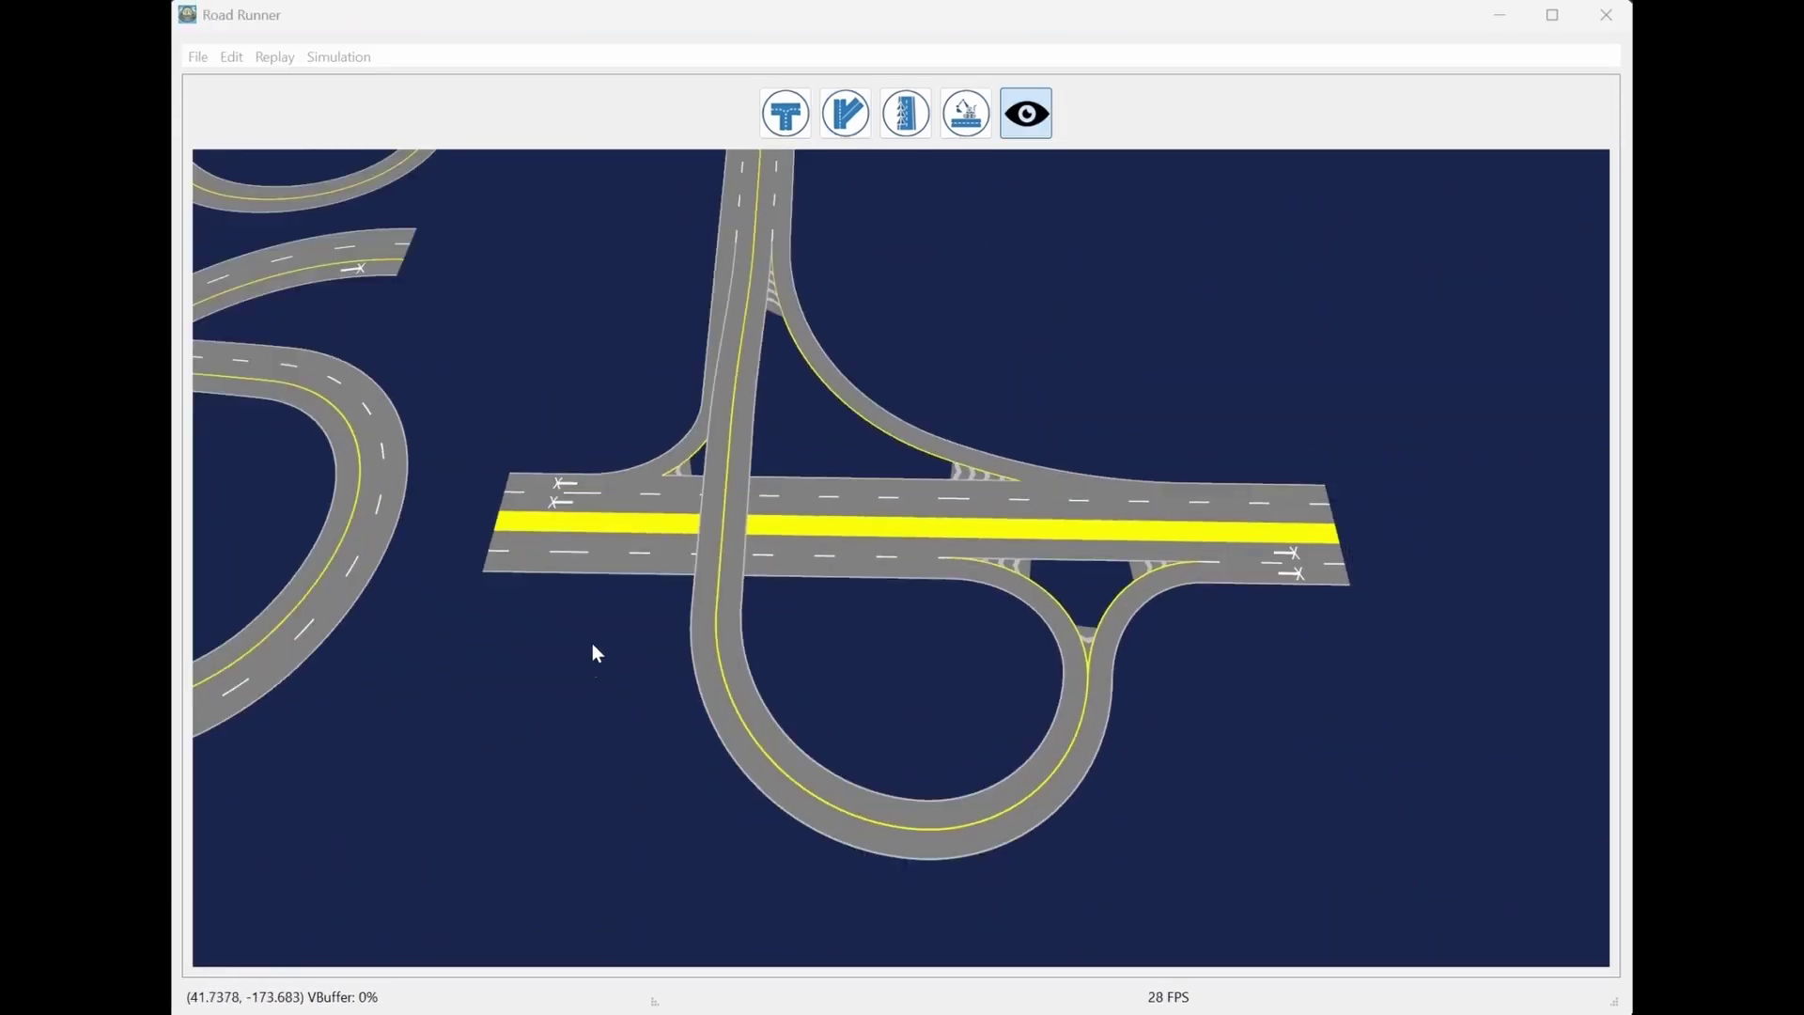
pyautogui.scroll(-3, 588, 691)
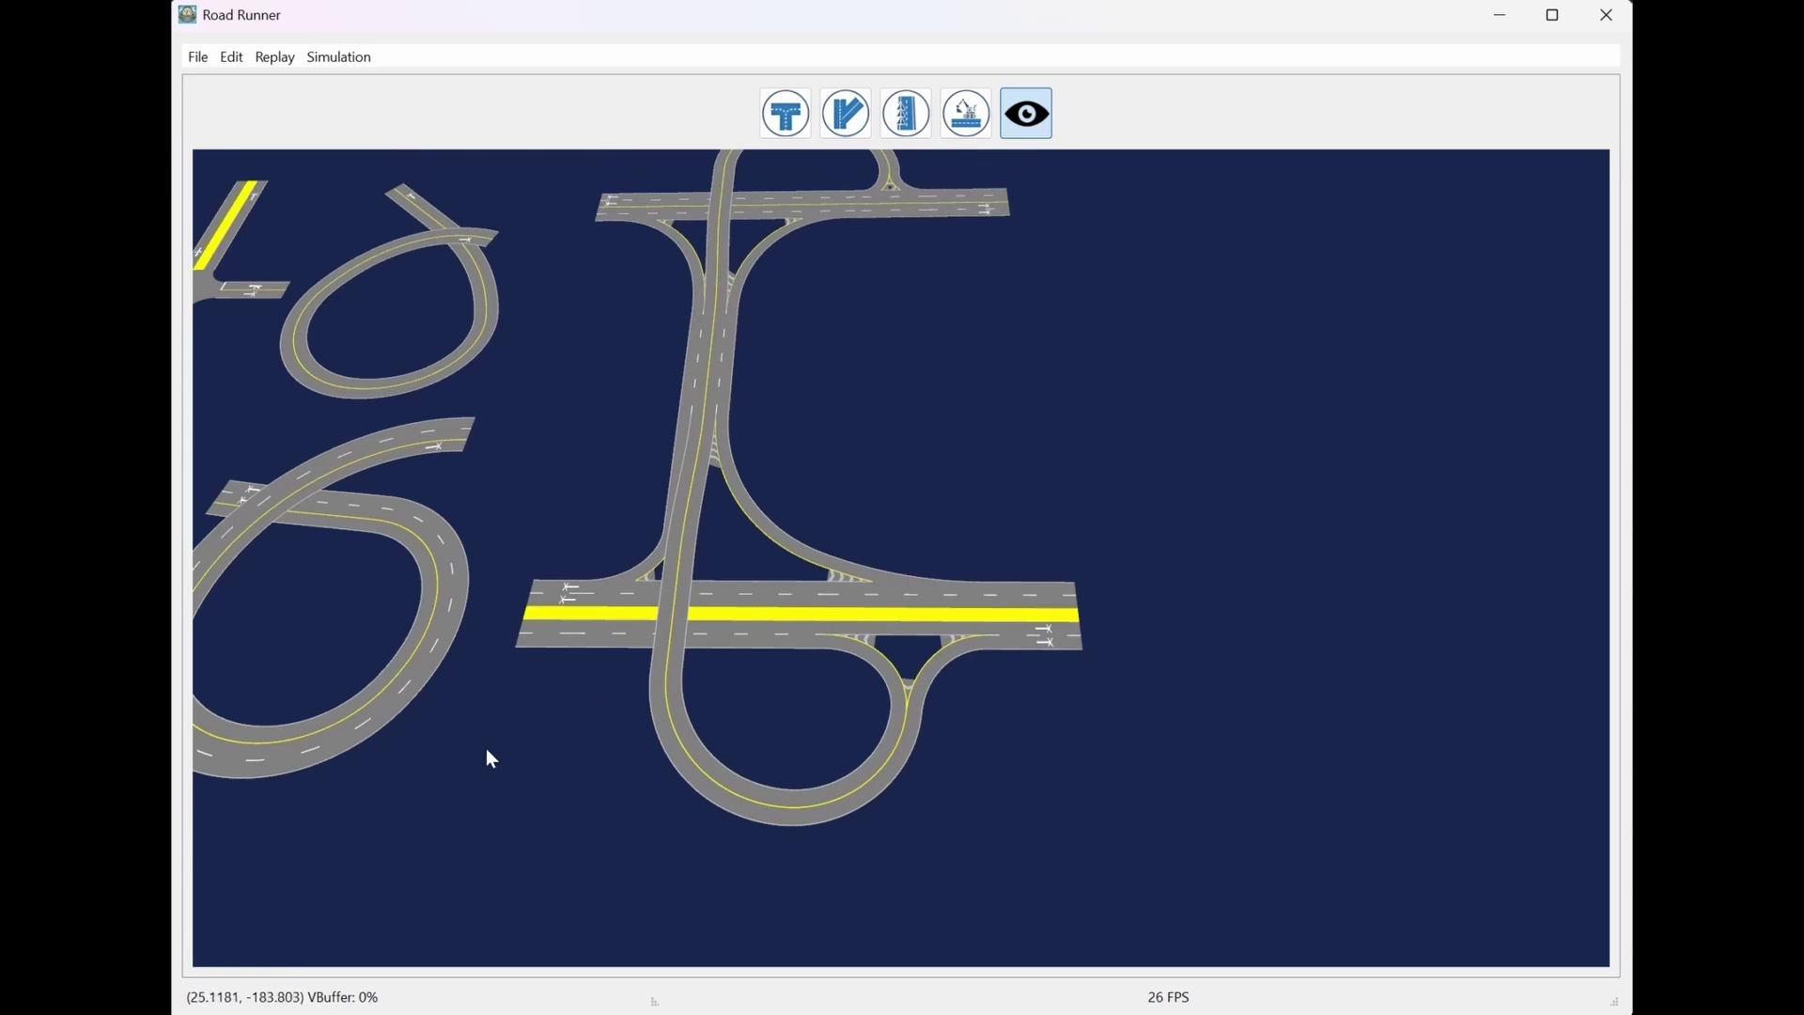
pyautogui.moveTo(483, 747); pyautogui.dragTo(959, 698)
pyautogui.moveTo(673, 763); pyautogui.dragTo(727, 847)
pyautogui.moveTo(633, 810); pyautogui.dragTo(830, 738)
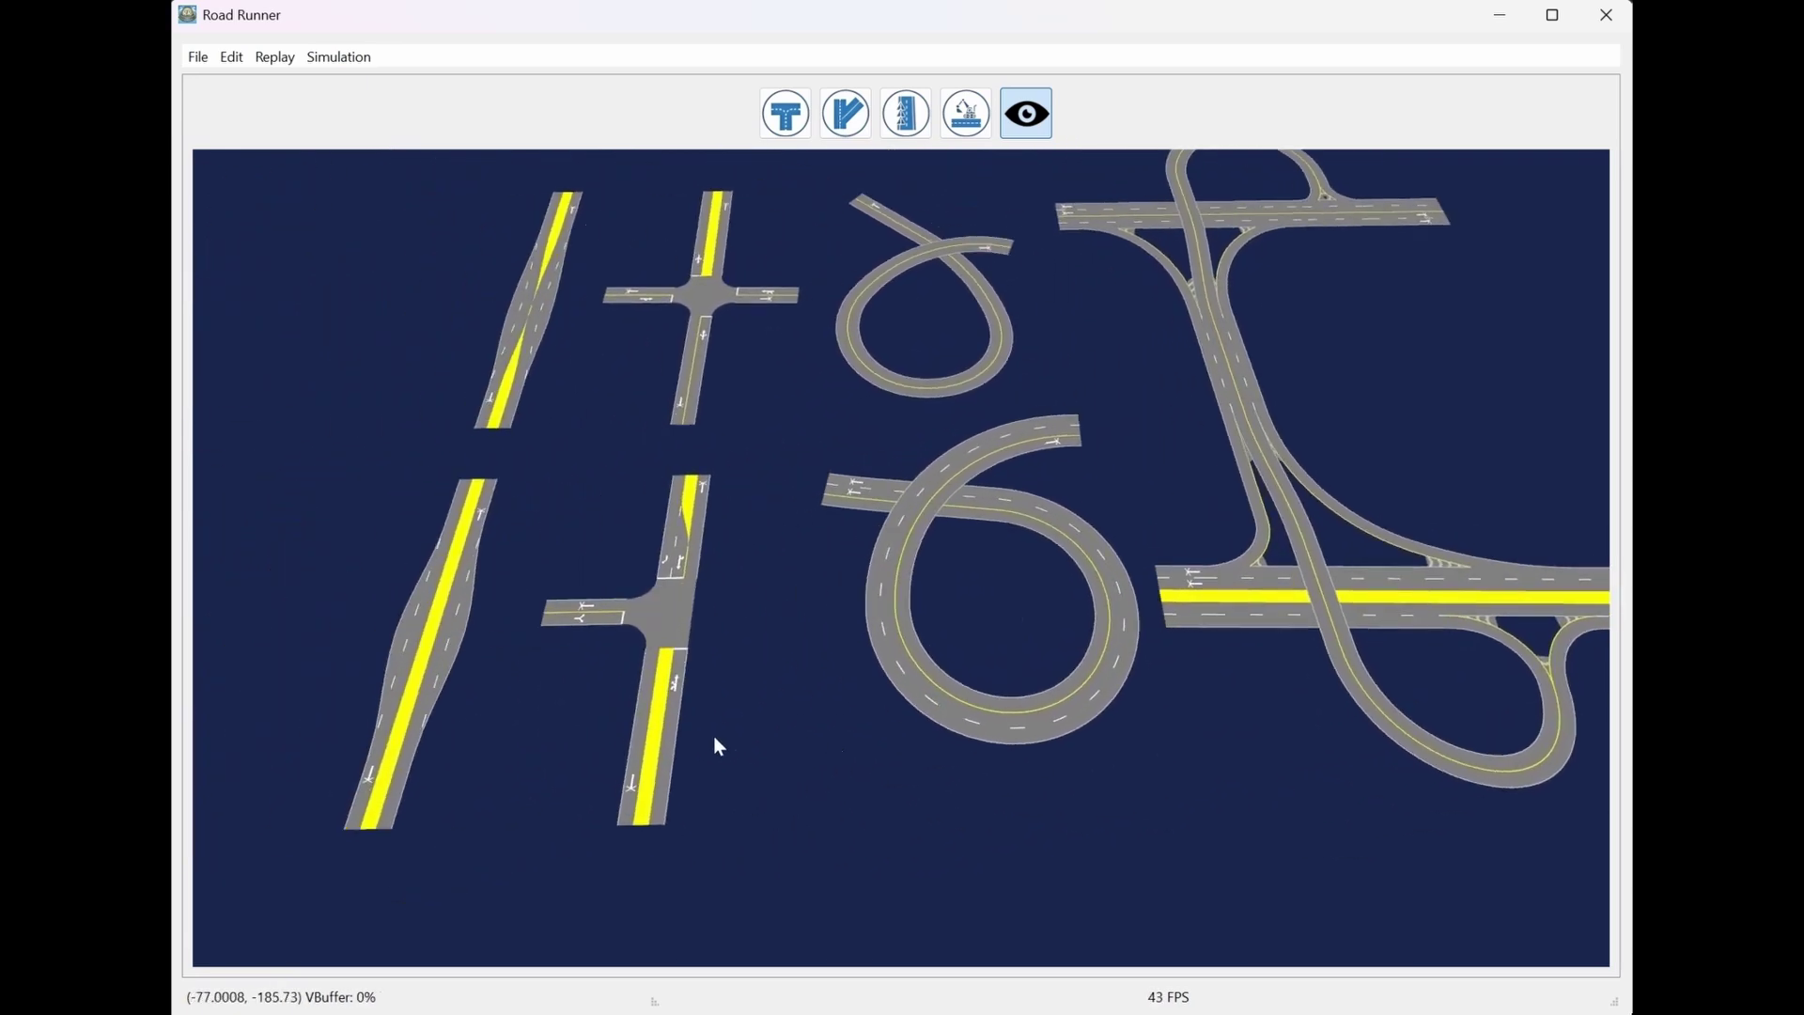
pyautogui.scroll(2, 742, 732)
pyautogui.scroll(-2, 779, 663)
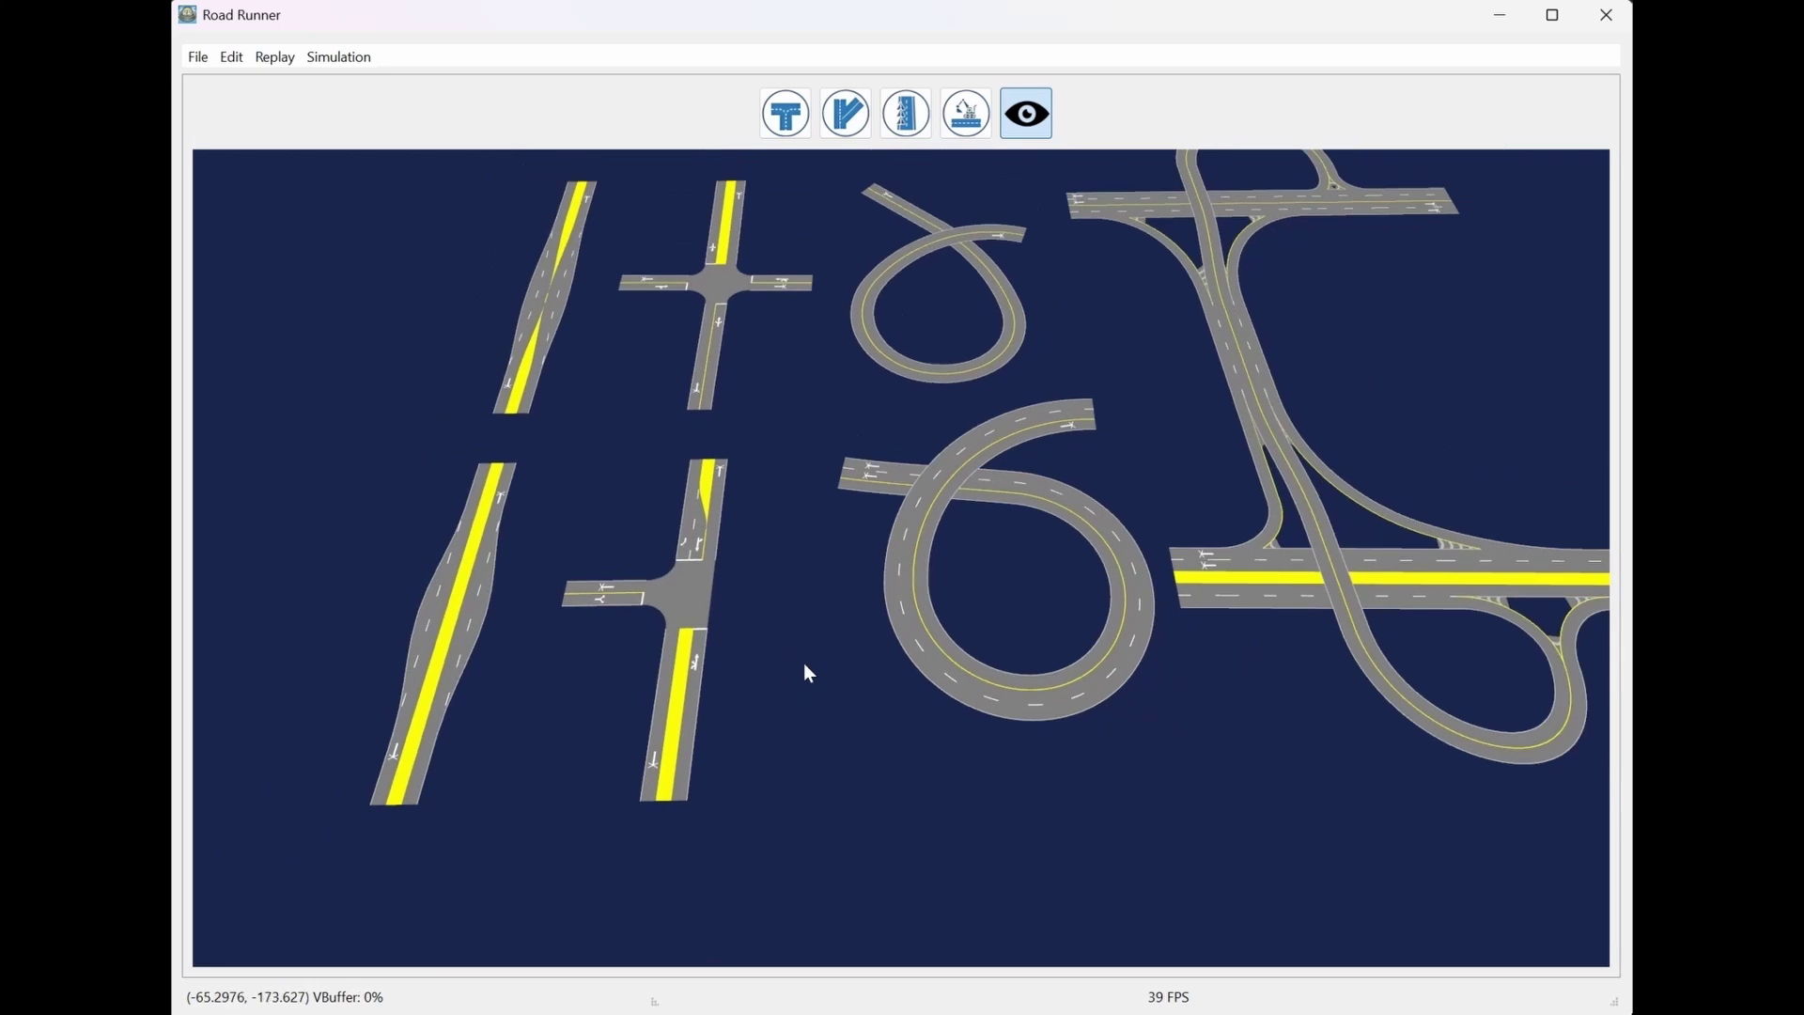
pyautogui.moveTo(1253, 794); pyautogui.dragTo(982, 797)
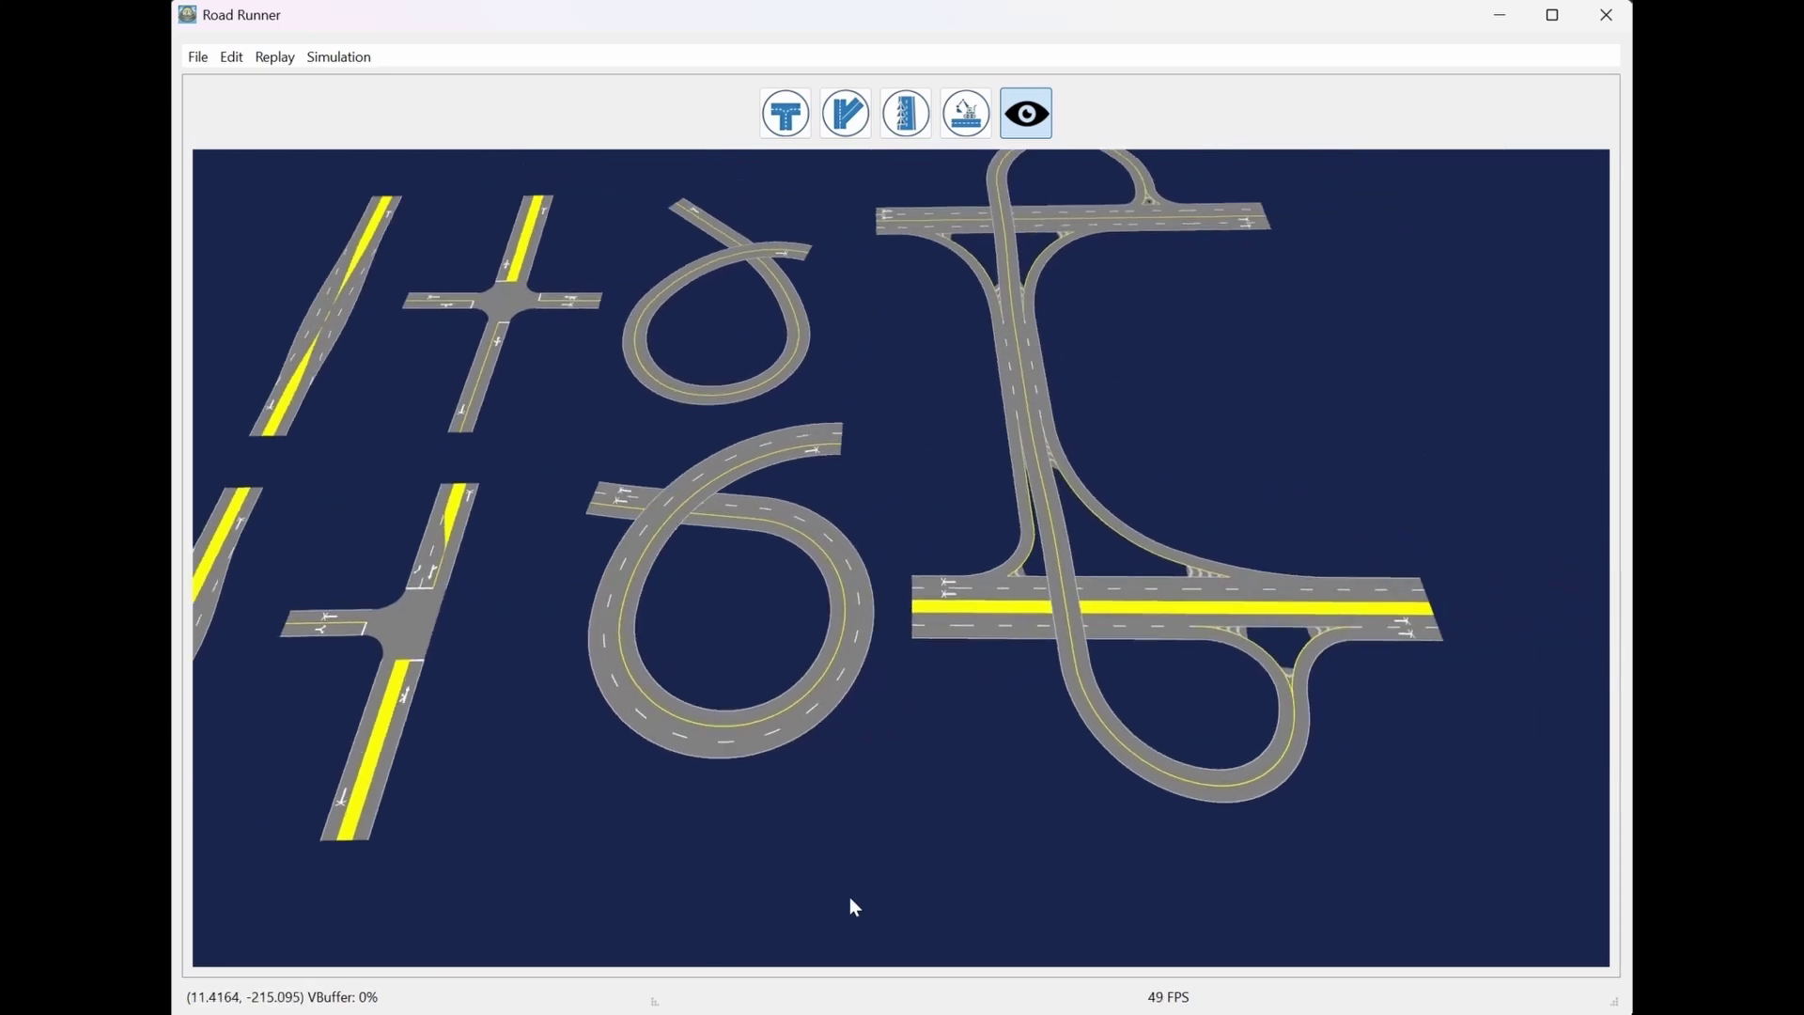
pyautogui.moveTo(663, 836); pyautogui.dragTo(959, 828)
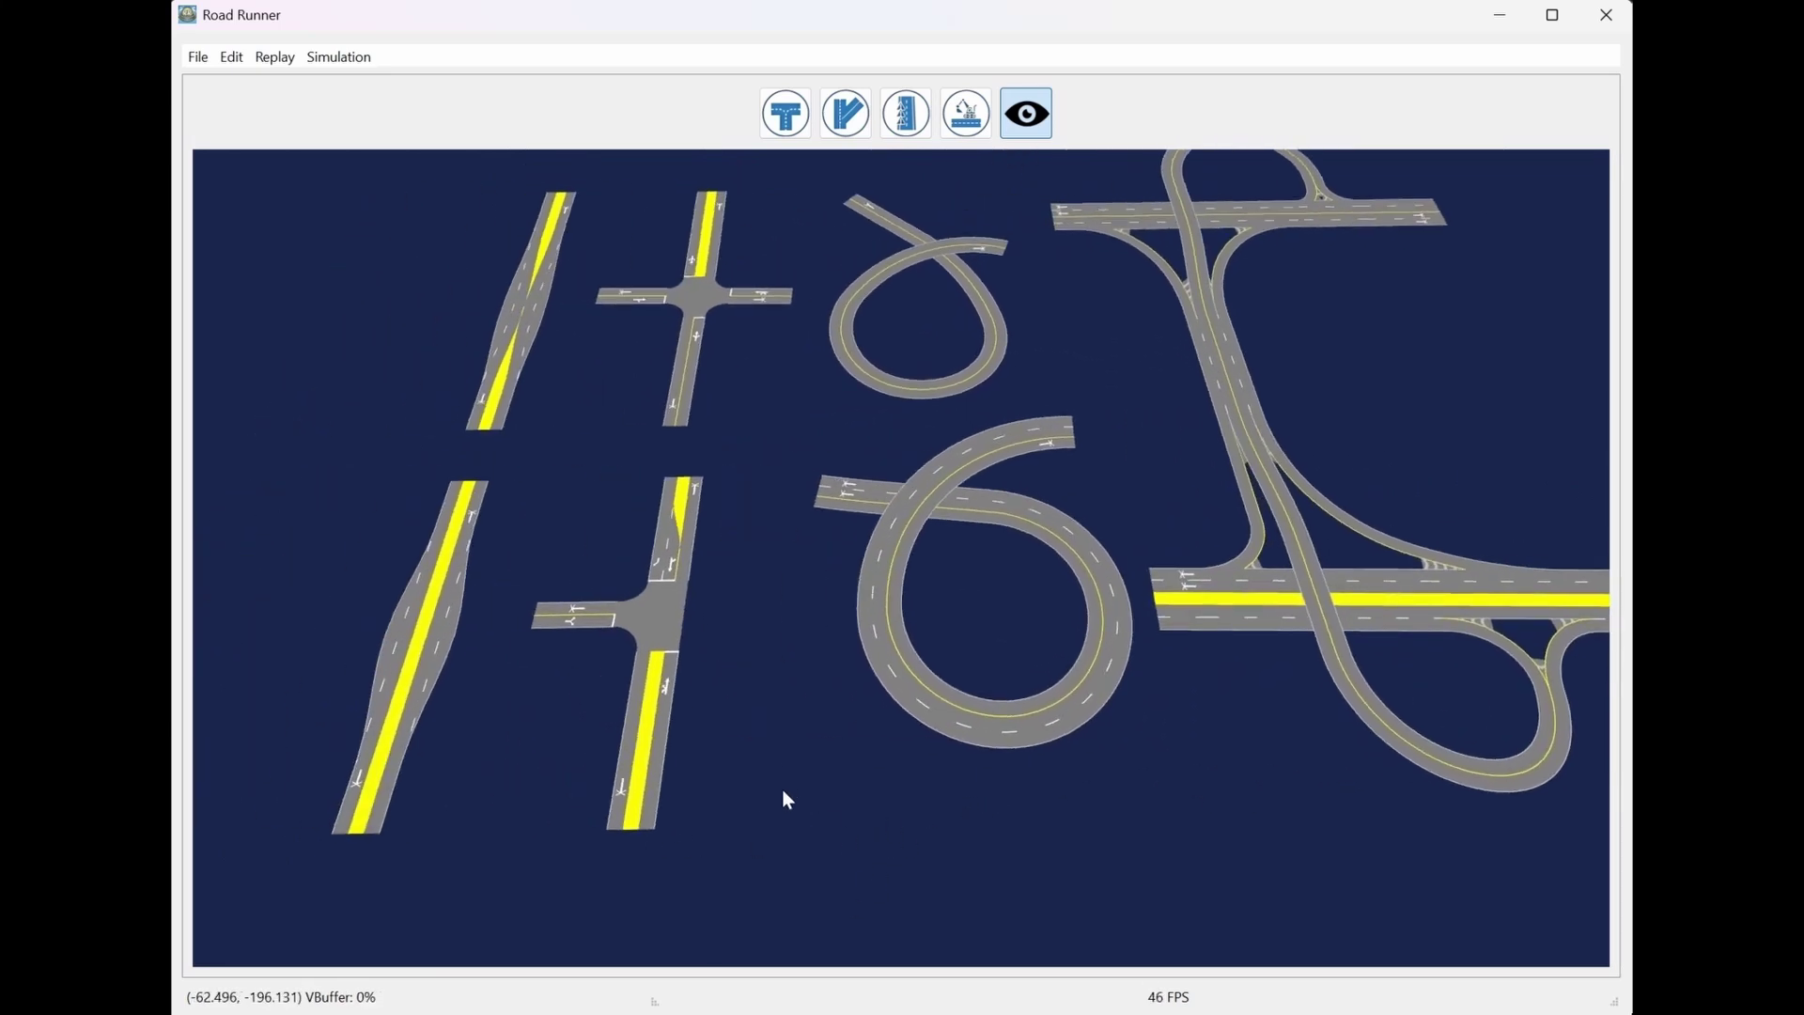
pyautogui.moveTo(774, 767); pyautogui.dragTo(887, 623)
pyautogui.moveTo(880, 452); pyautogui.dragTo(893, 571)
pyautogui.scroll(1, 827, 545)
pyautogui.scroll(2, 897, 580)
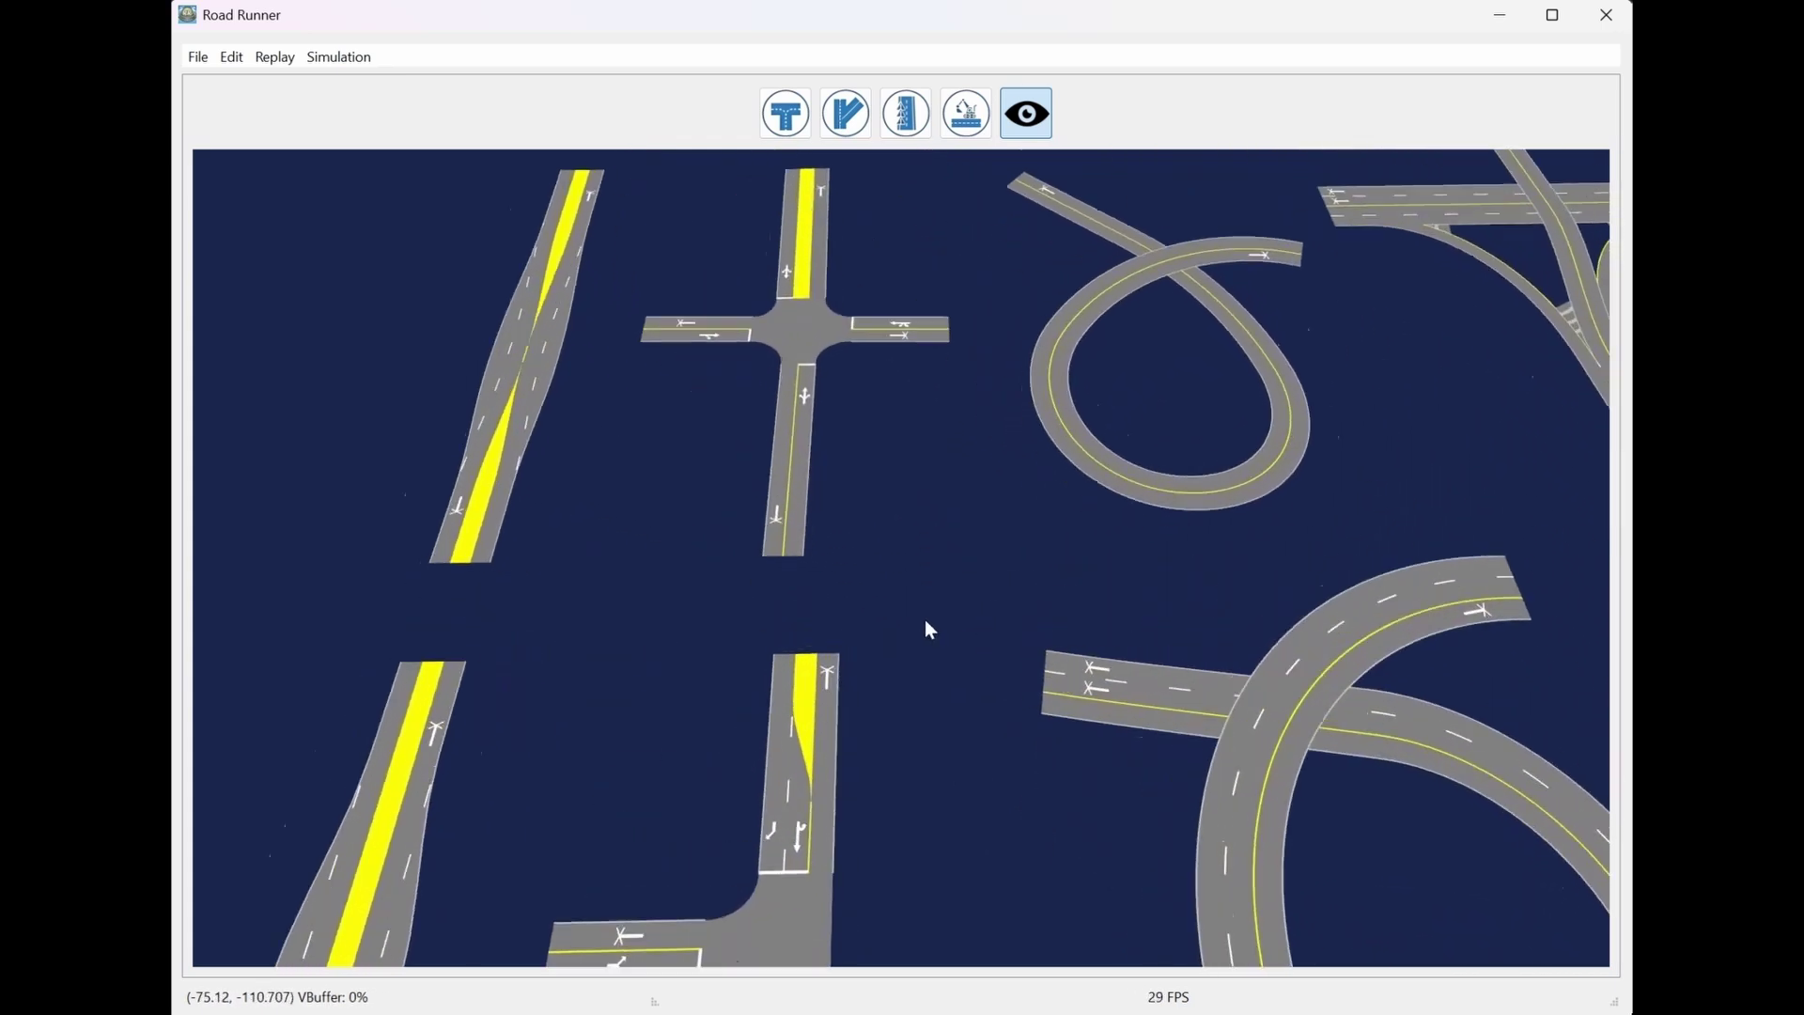